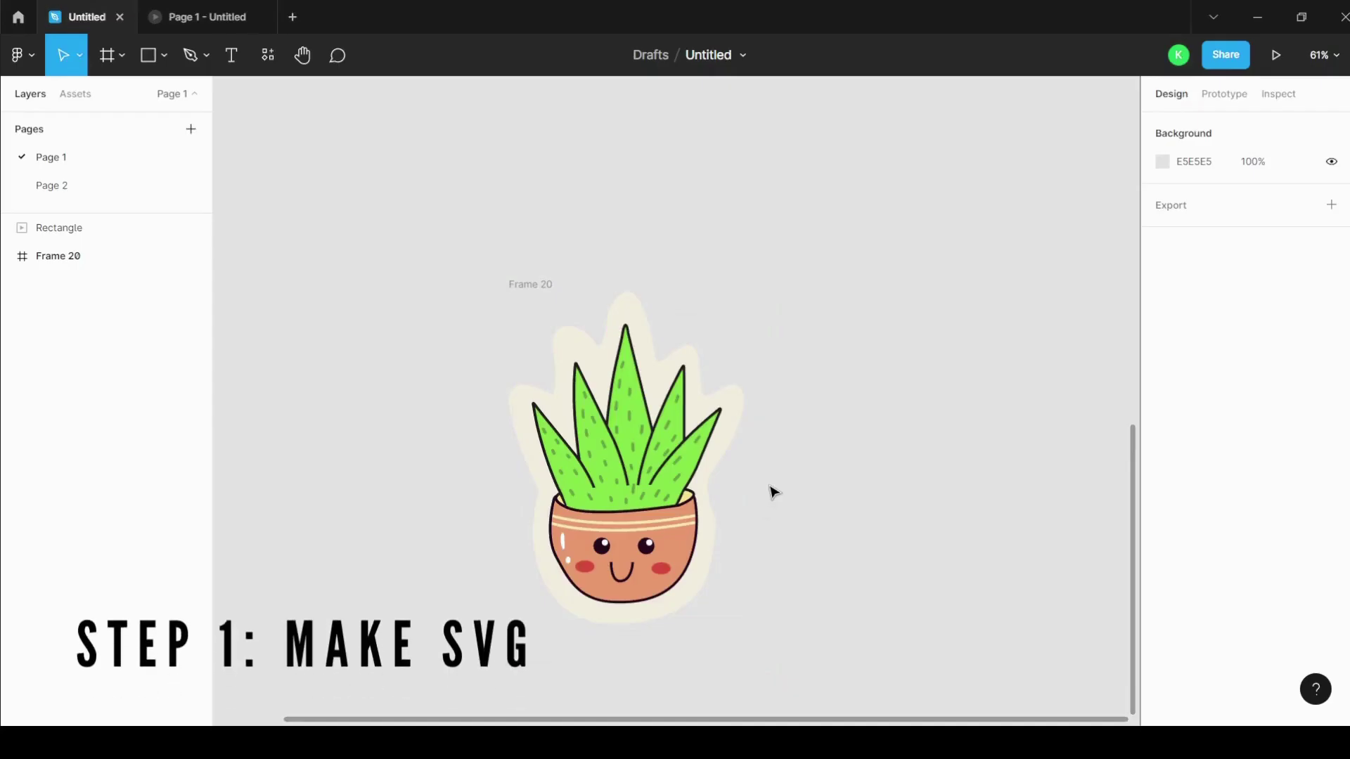
# Step: Inspect the plant illustration's leaf vector and its containing frame
pyautogui.scroll(-2, 773, 493)
pyautogui.scroll(5, 648, 489)
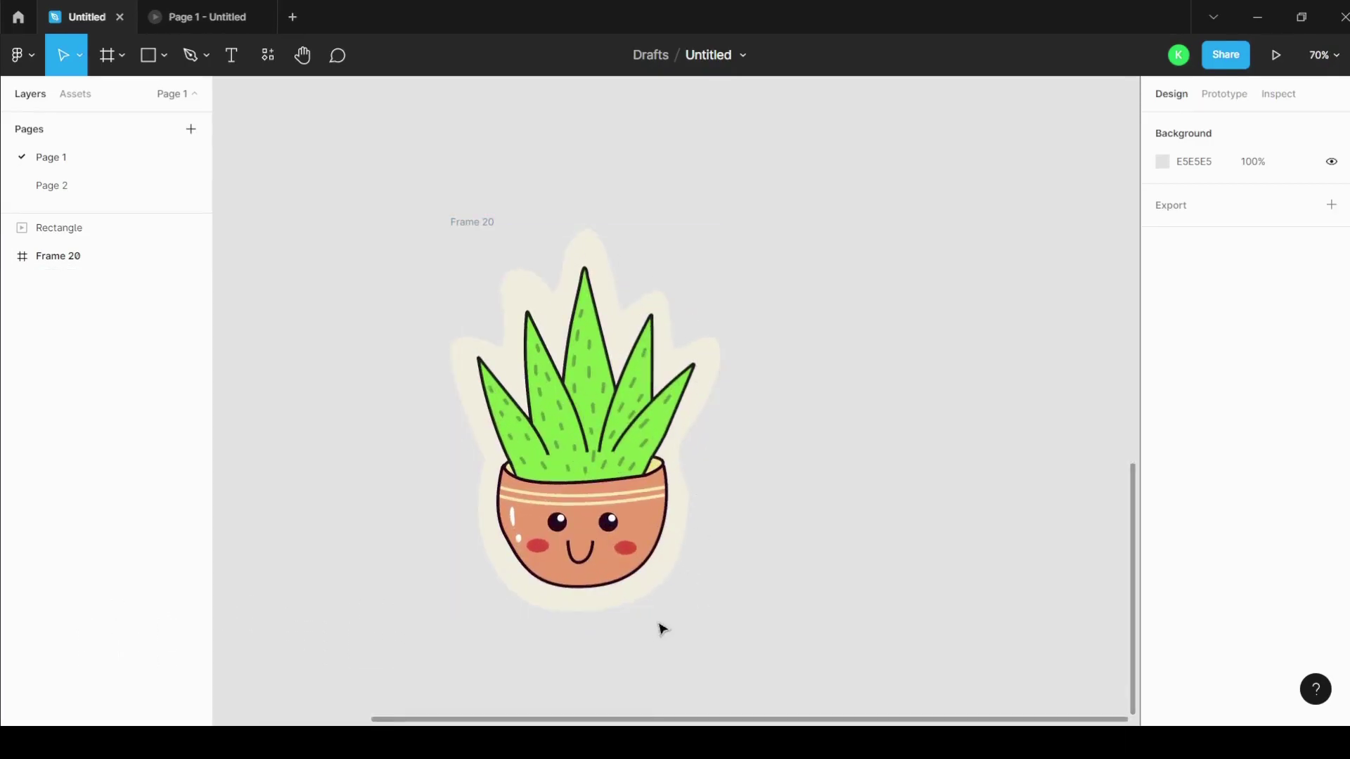
pyautogui.click(531, 597)
pyautogui.keyDown('ctrl'); pyautogui.click(580, 412); pyautogui.keyUp('ctrl')
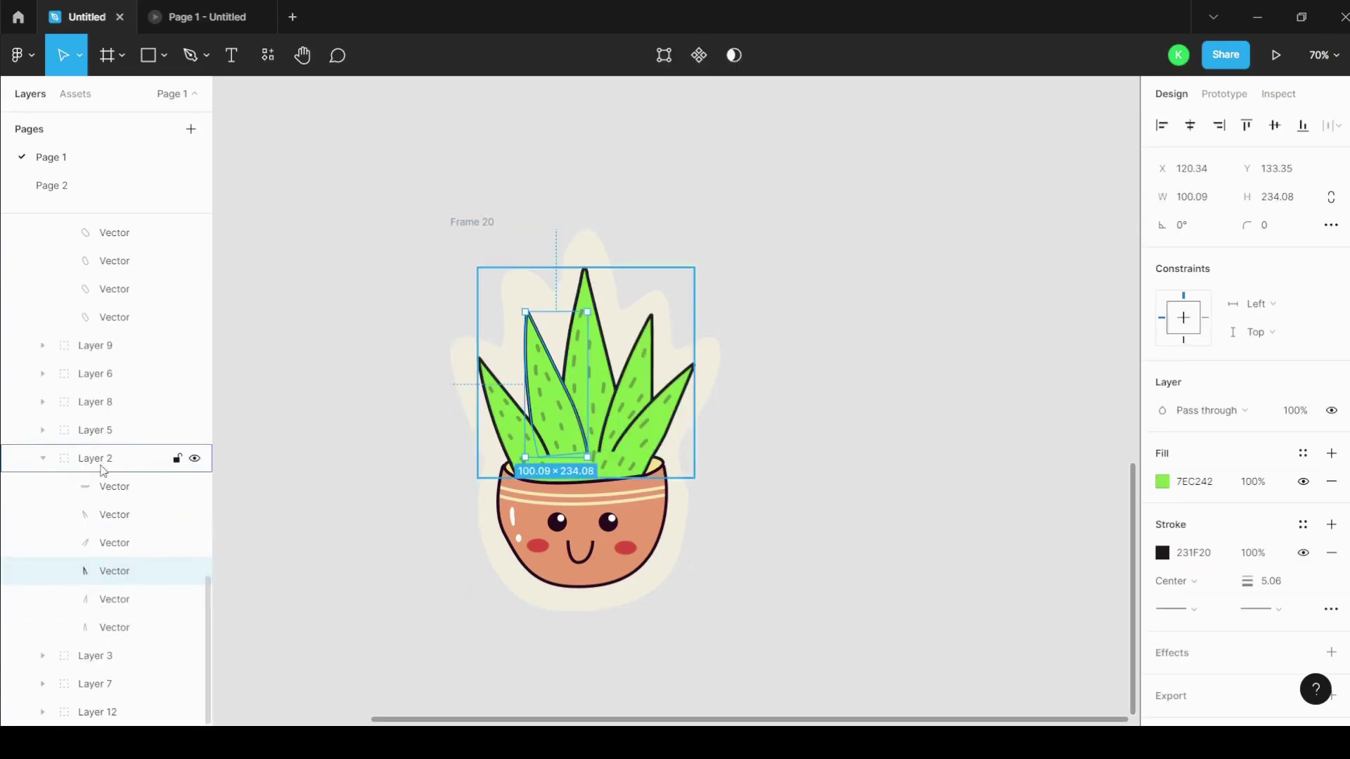
pyautogui.click(784, 438)
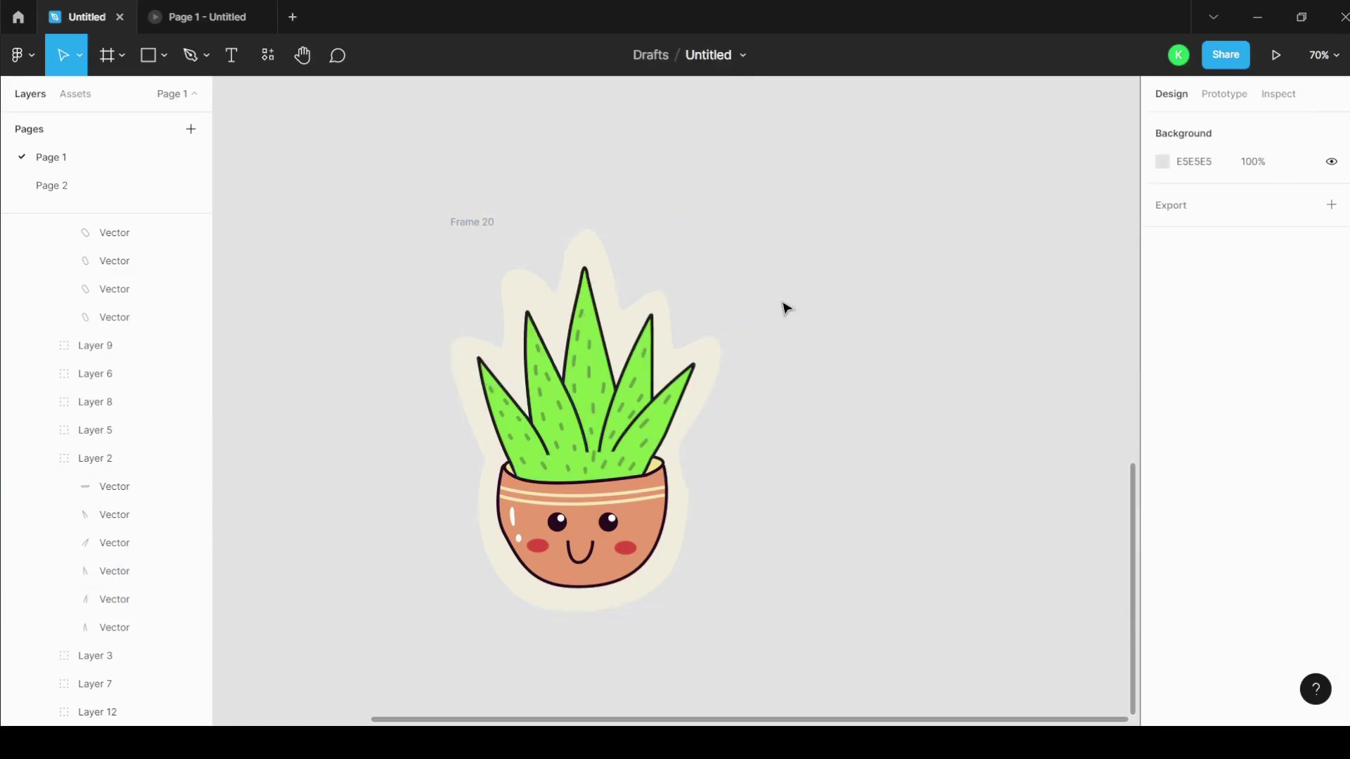
pyautogui.click(476, 221)
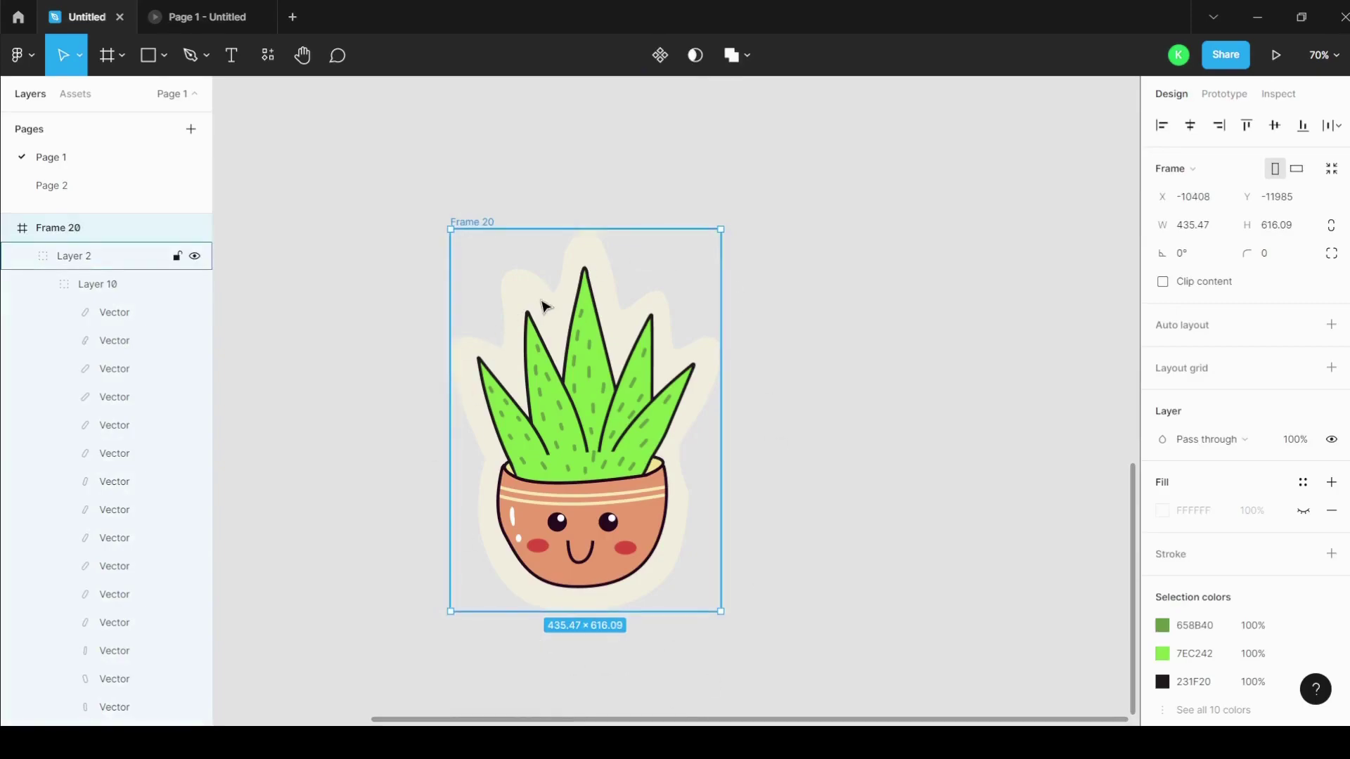
pyautogui.click(921, 310)
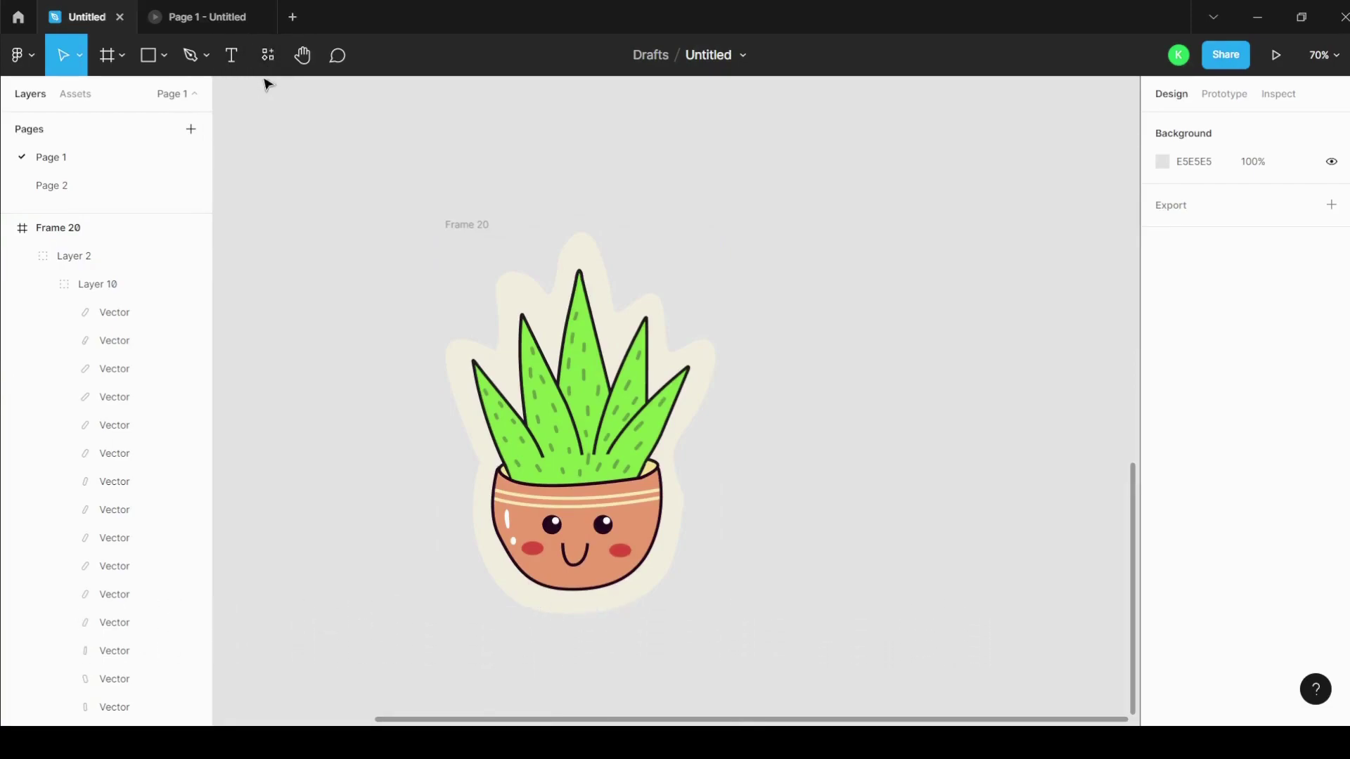
# Step: Search the available plugins for Figmotion
pyautogui.click(271, 59)
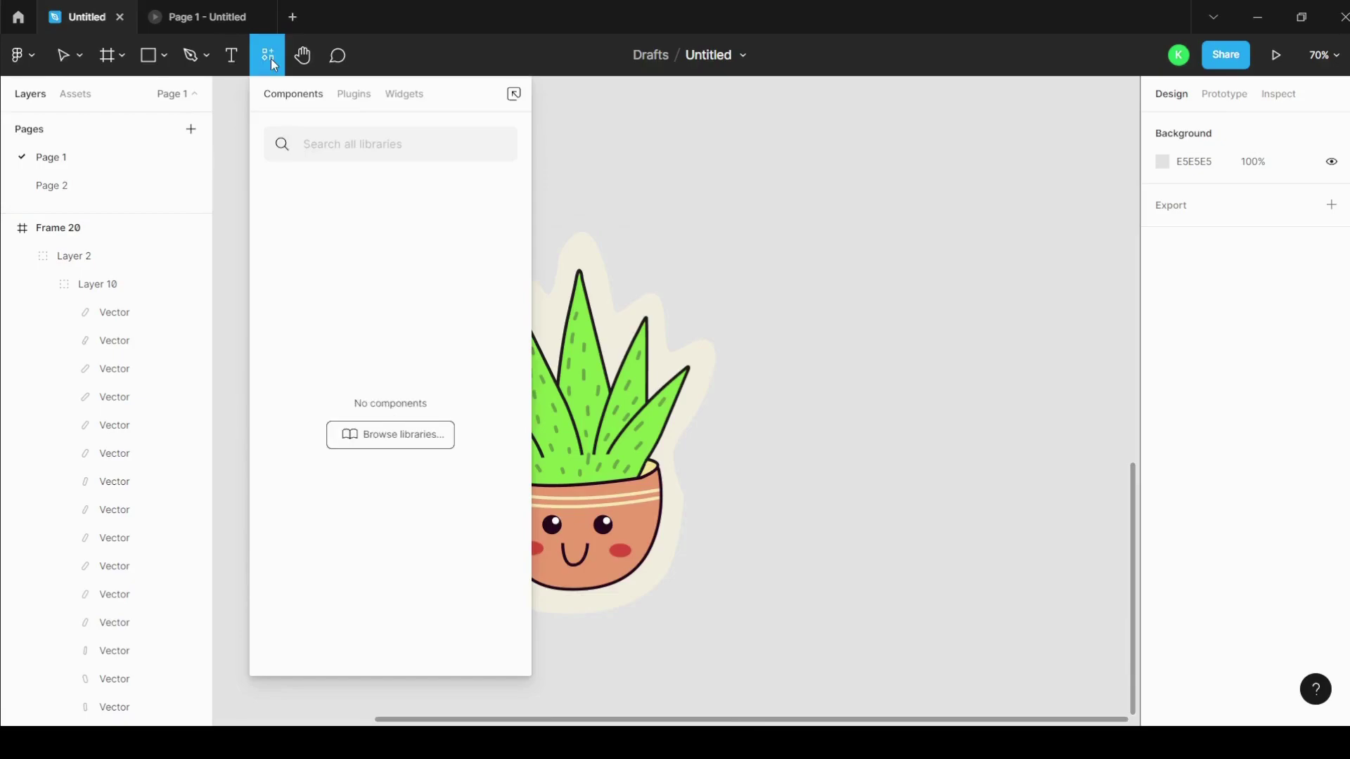
pyautogui.click(368, 96)
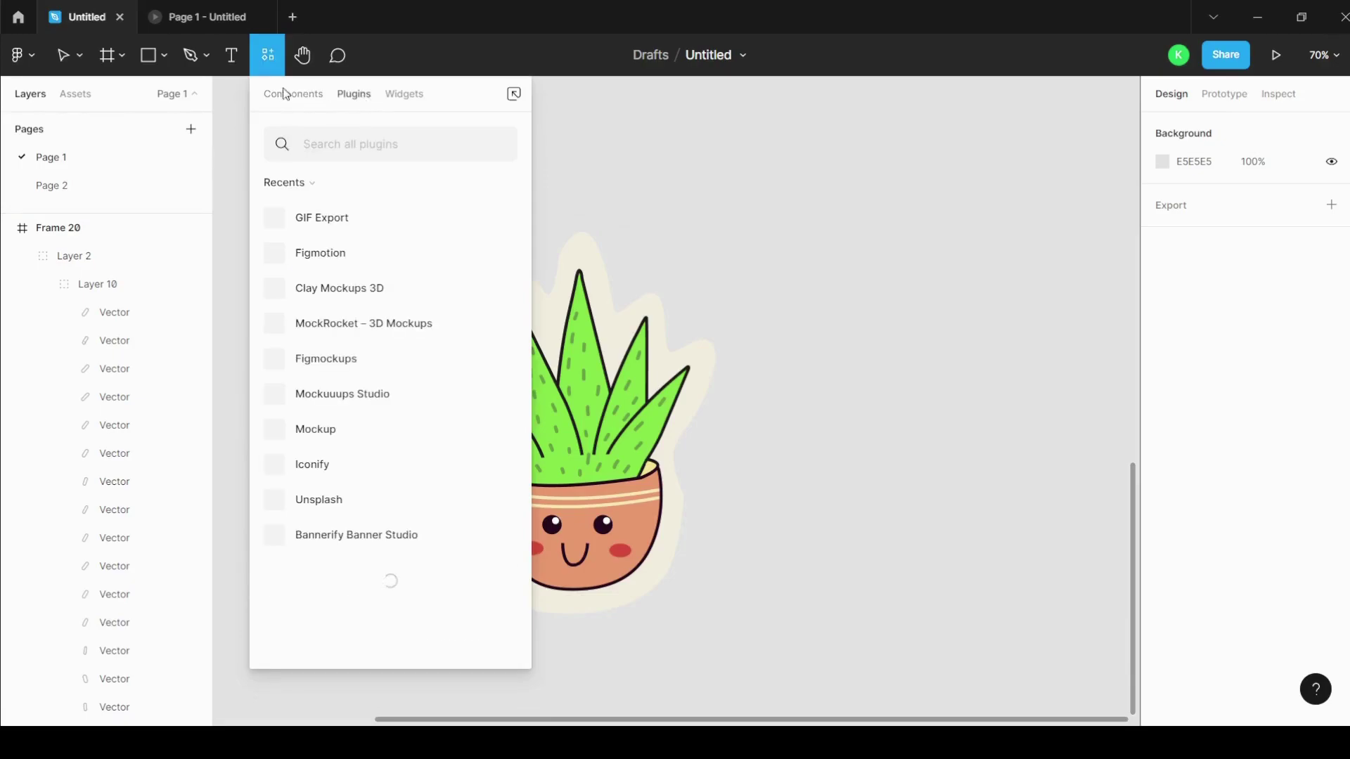
pyautogui.click(318, 143)
pyautogui.write('f')
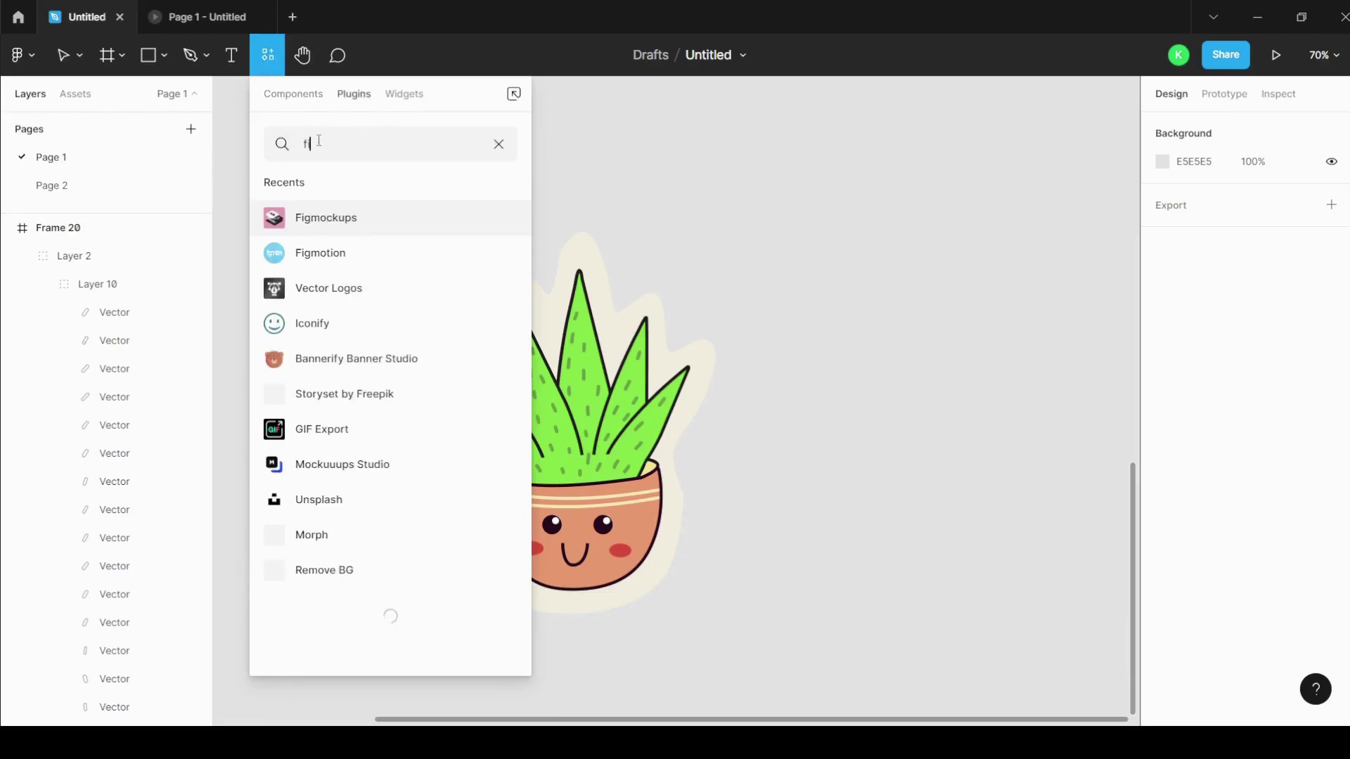
pyautogui.write('igmoti')
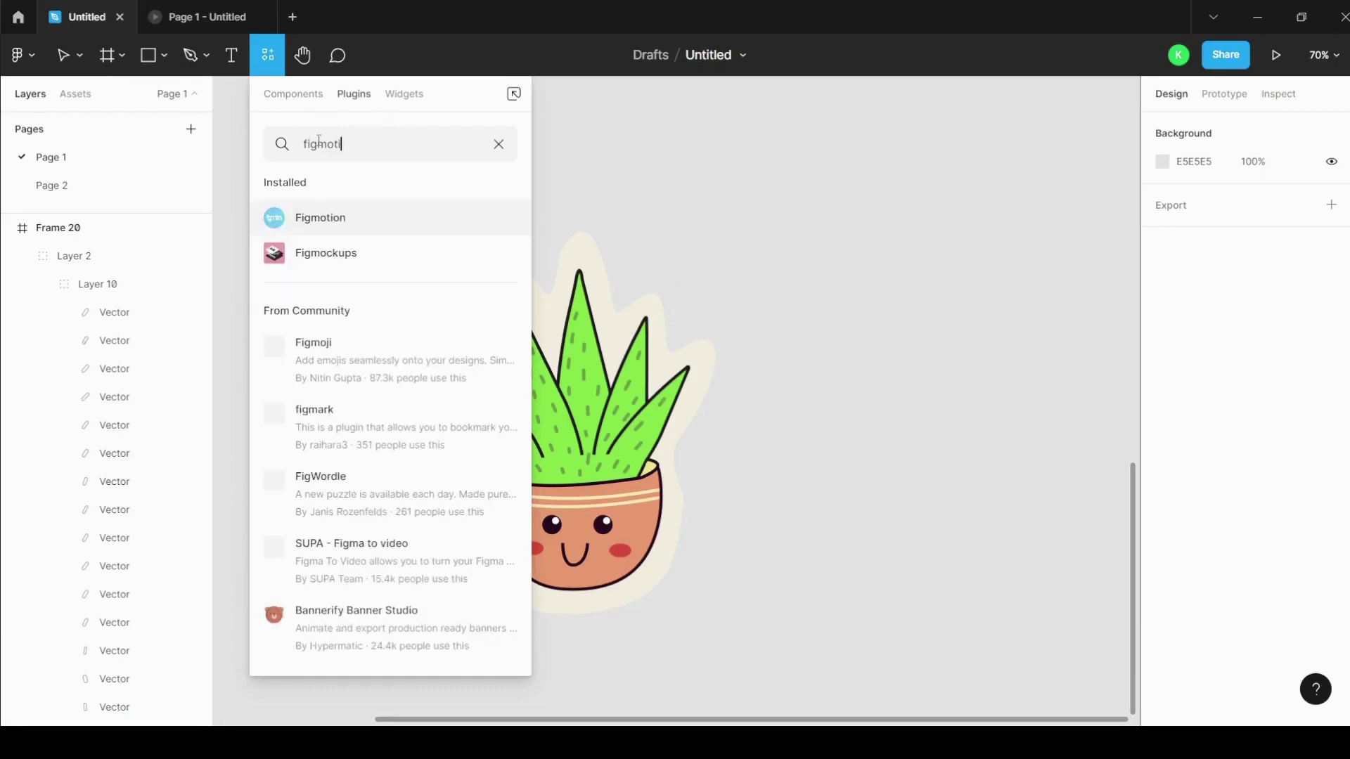
pyautogui.write('on')
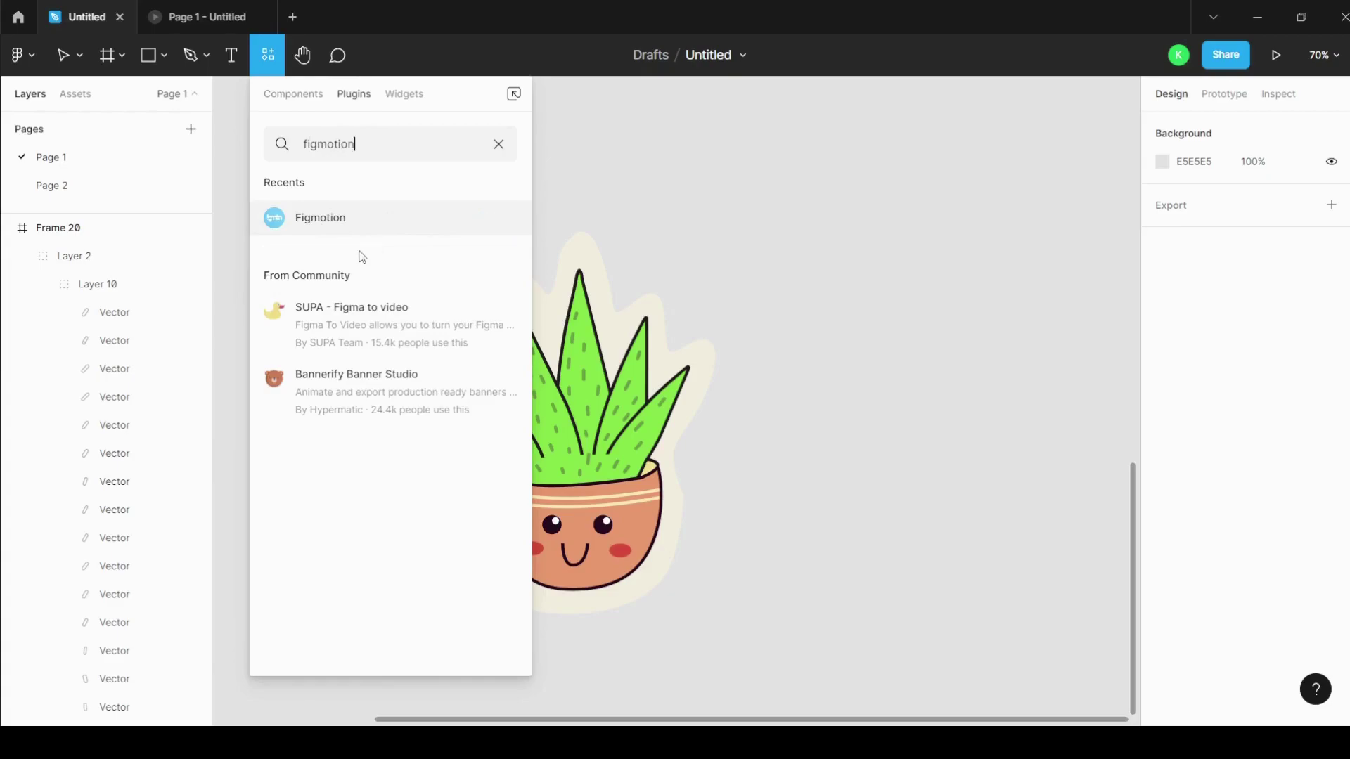
pyautogui.click(582, 116)
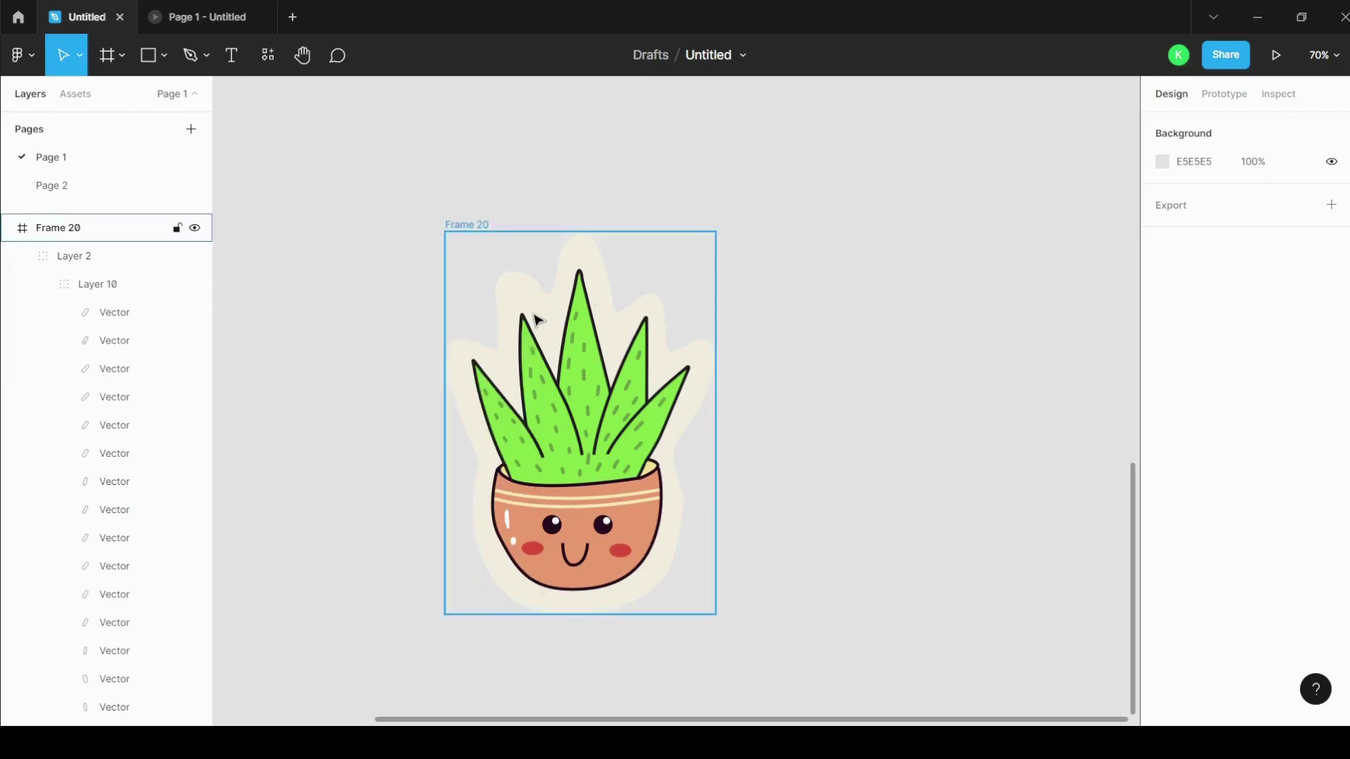
# Step: Open the Figmotion plugin for the plant's Frame 20 and dismiss its welcome message
pyautogui.click(542, 294)
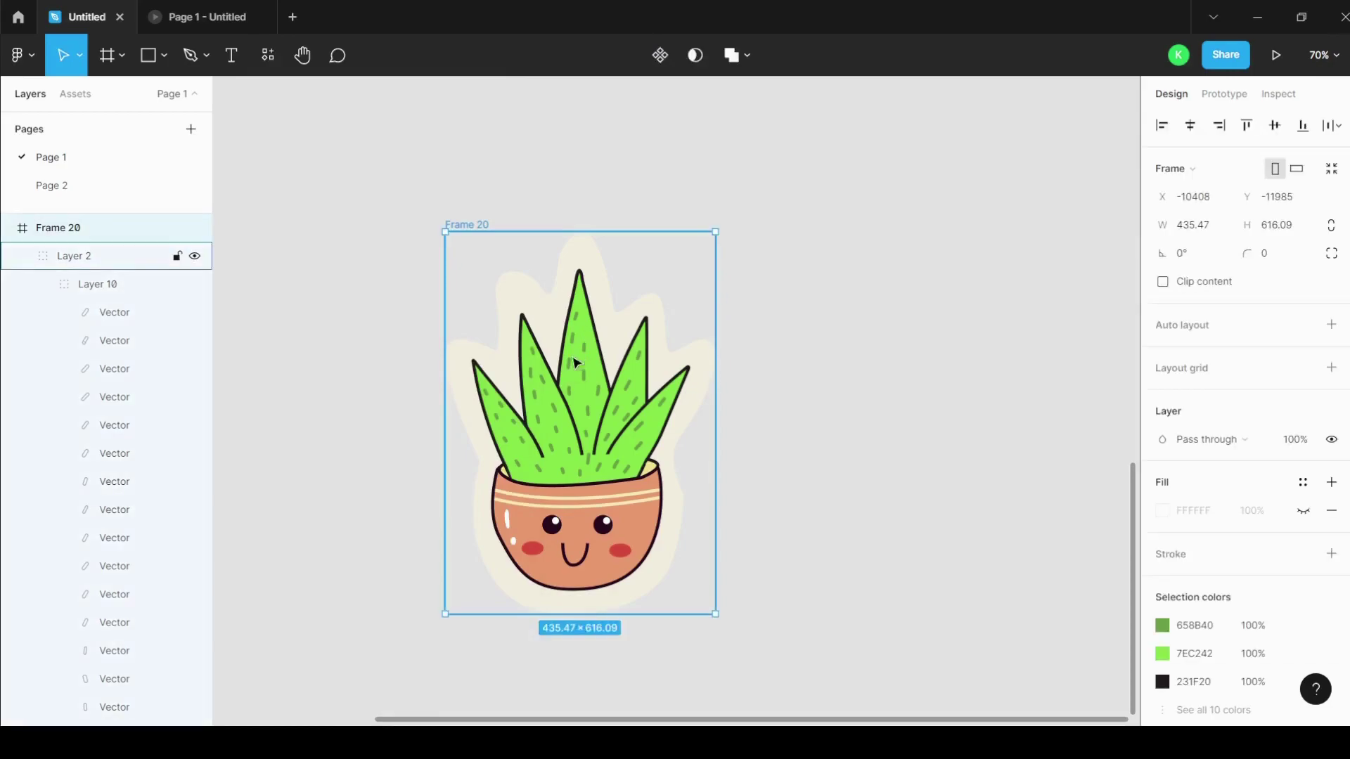
pyautogui.rightClick(575, 355)
pyautogui.moveTo(676, 568)
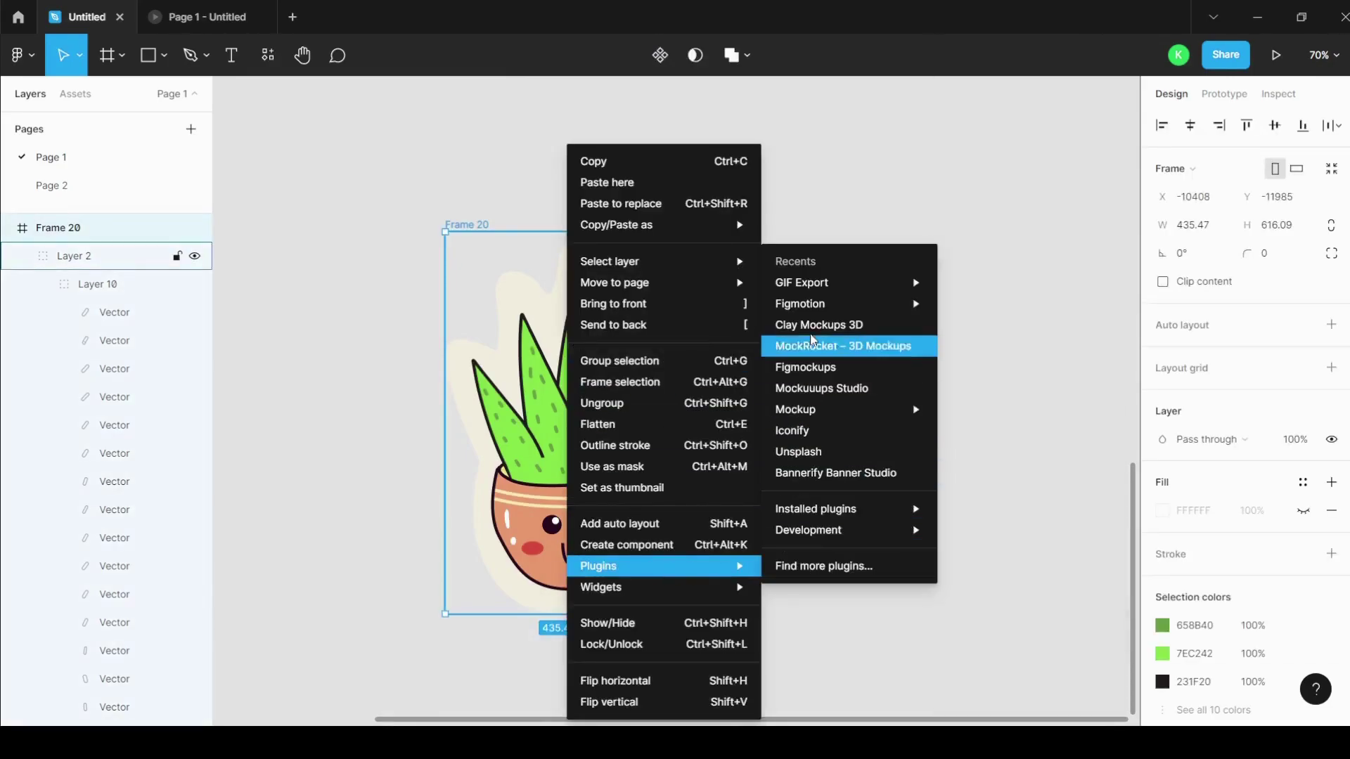
pyautogui.moveTo(819, 311)
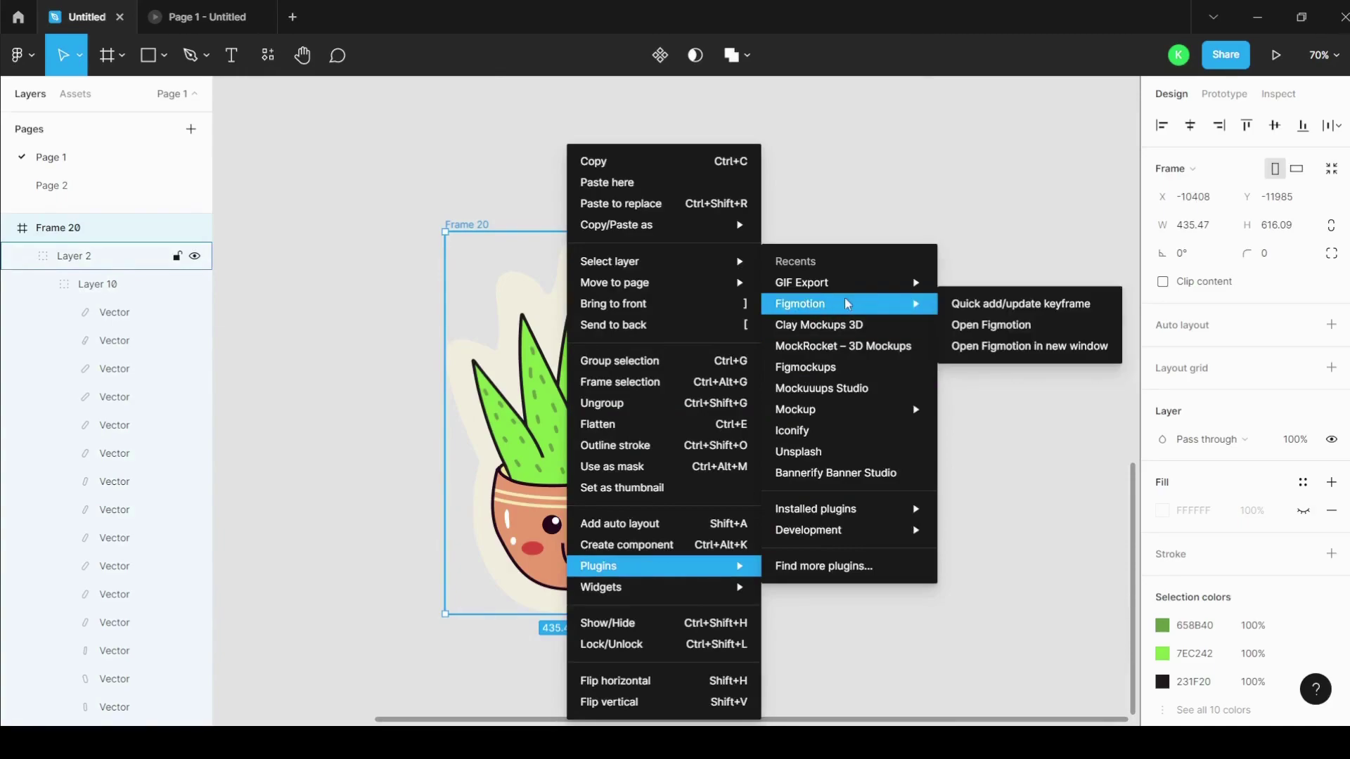
pyautogui.click(970, 328)
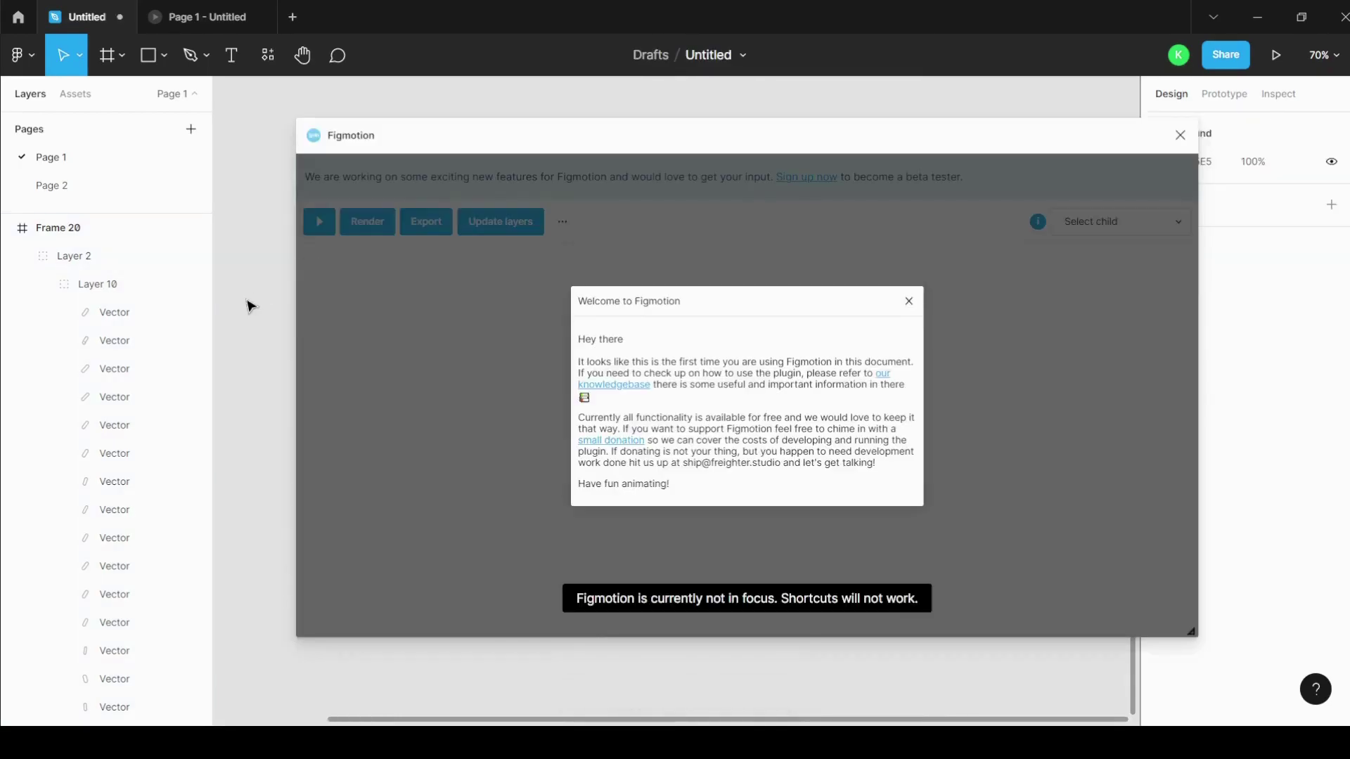
pyautogui.click(909, 301)
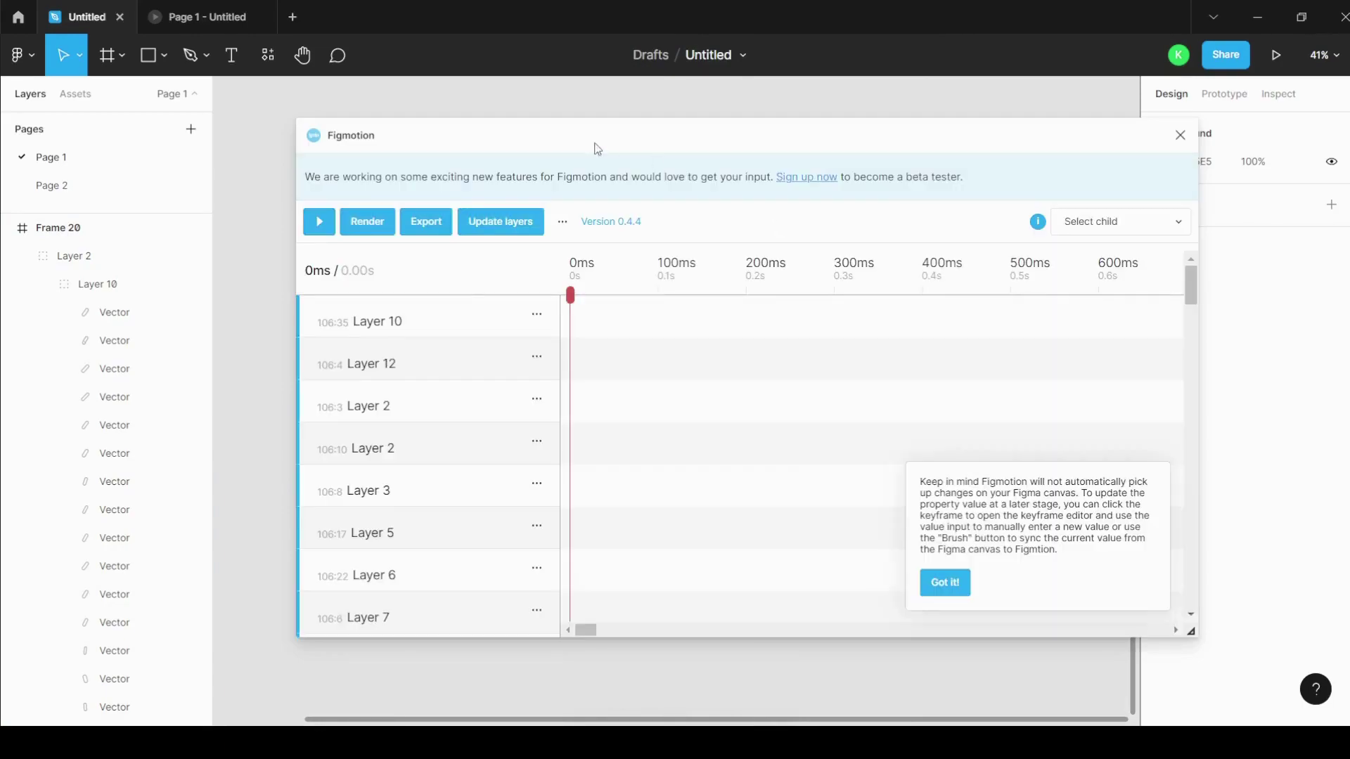
# Step: Move the Figmotion window aside so that the plant illustration can be seen beside it
pyautogui.moveTo(526, 150); pyautogui.dragTo(614, 192)
pyautogui.scroll(-3, 264, 309)
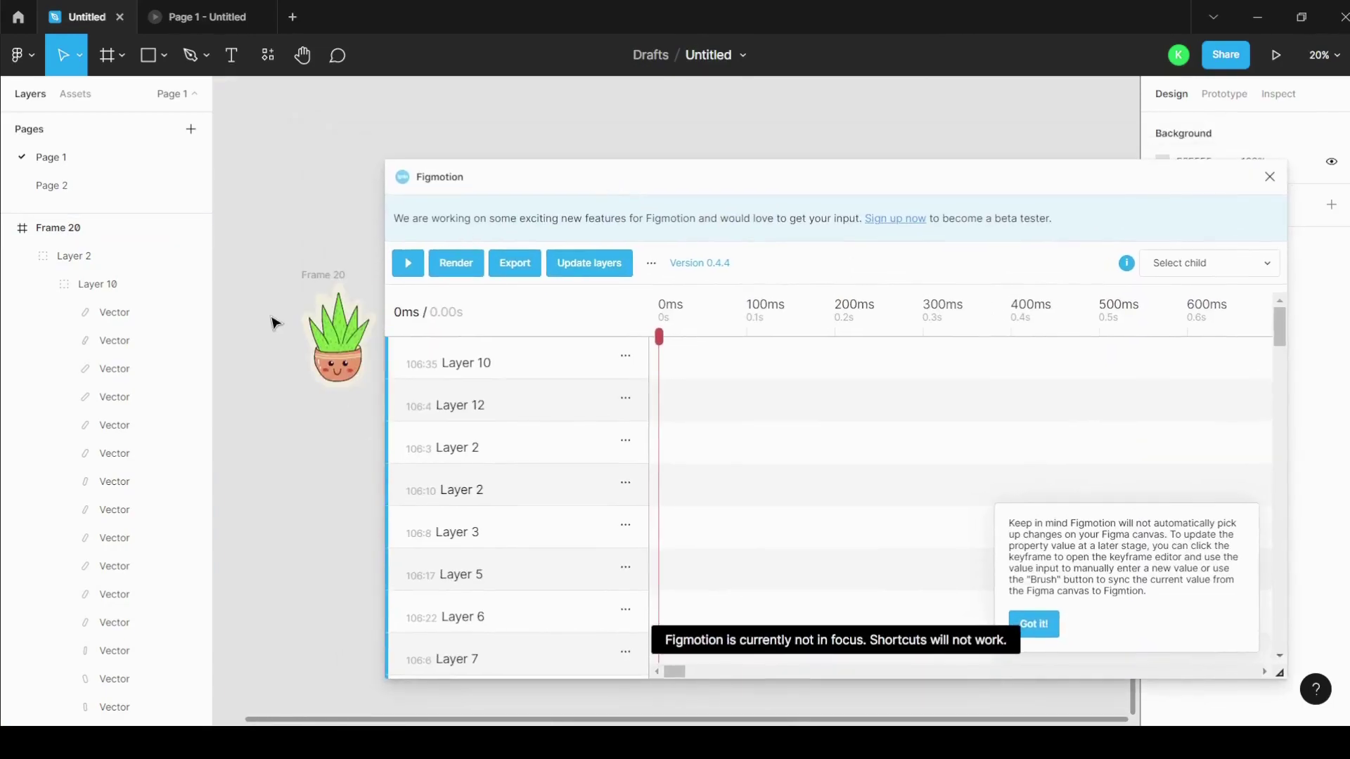
pyautogui.scroll(5, 359, 323)
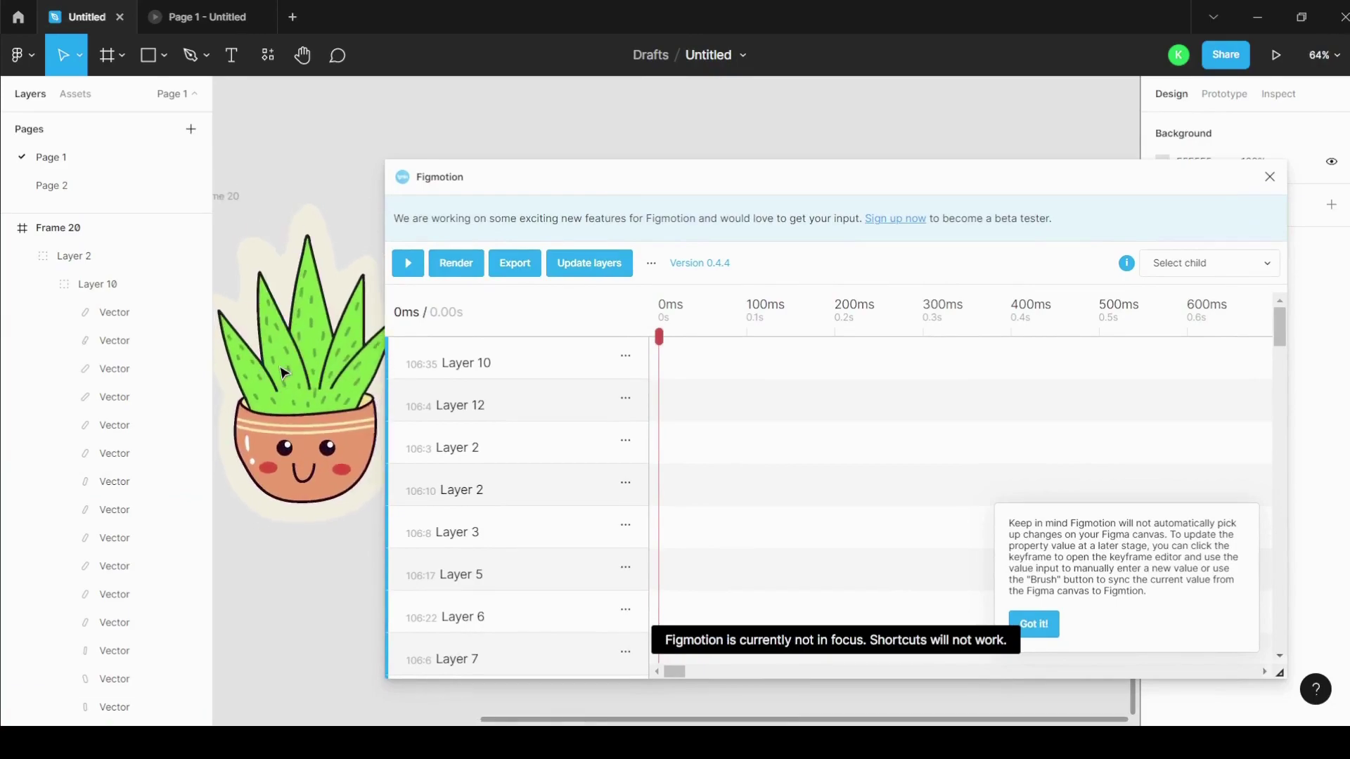
pyautogui.scroll(-2, 292, 373)
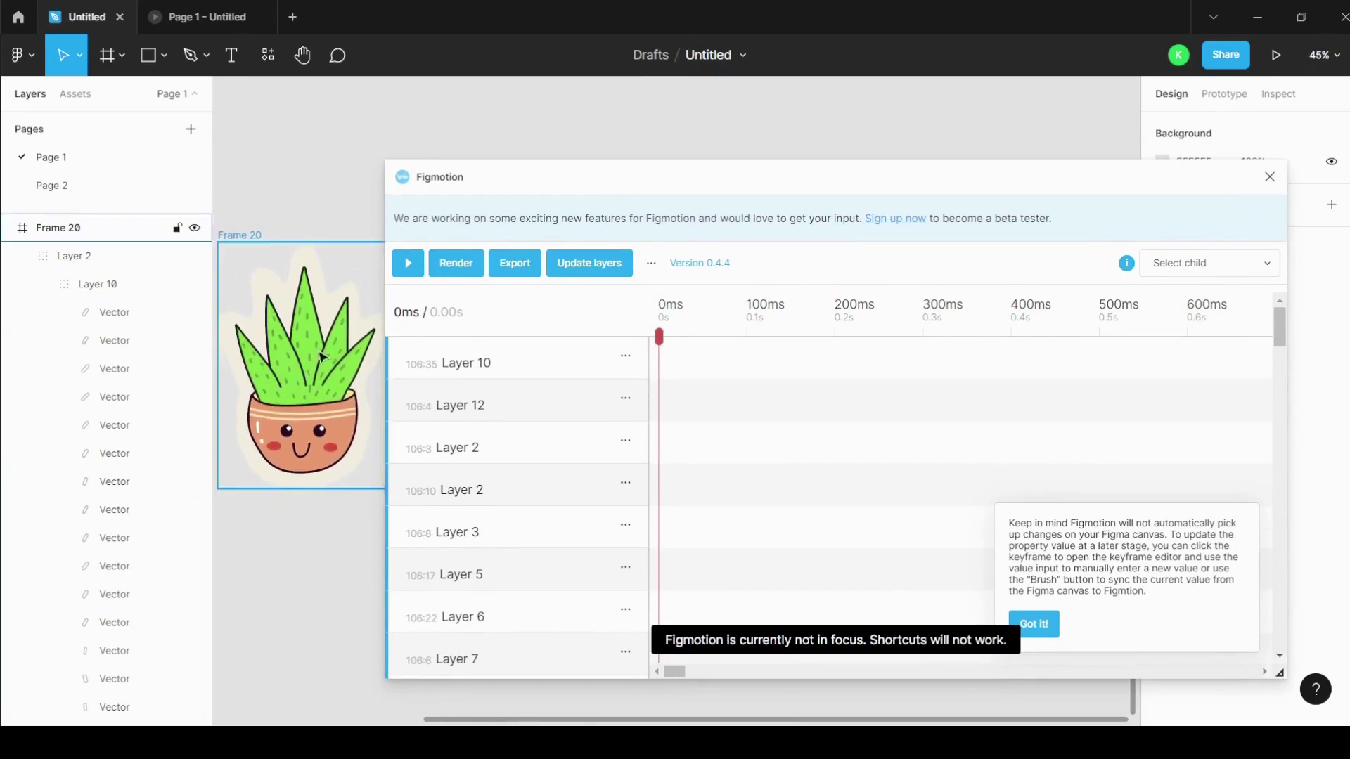
# Step: Examine how the plant's leaf, mouth, eye and cheek vectors correspond to the layers listed in Figmotion
pyautogui.keyDown('ctrl'); pyautogui.click(364, 346); pyautogui.keyUp('ctrl')
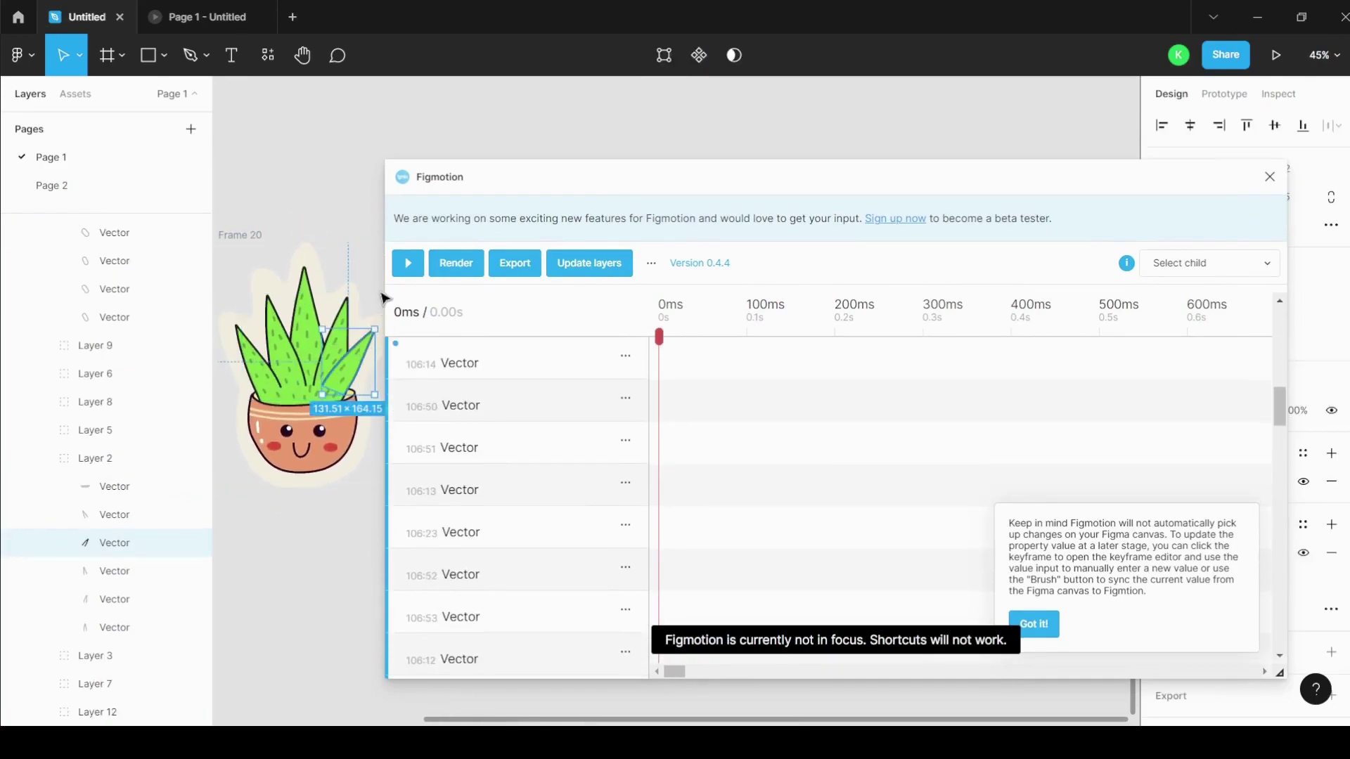
pyautogui.keyDown('ctrl'); pyautogui.click(255, 362); pyautogui.keyUp('ctrl')
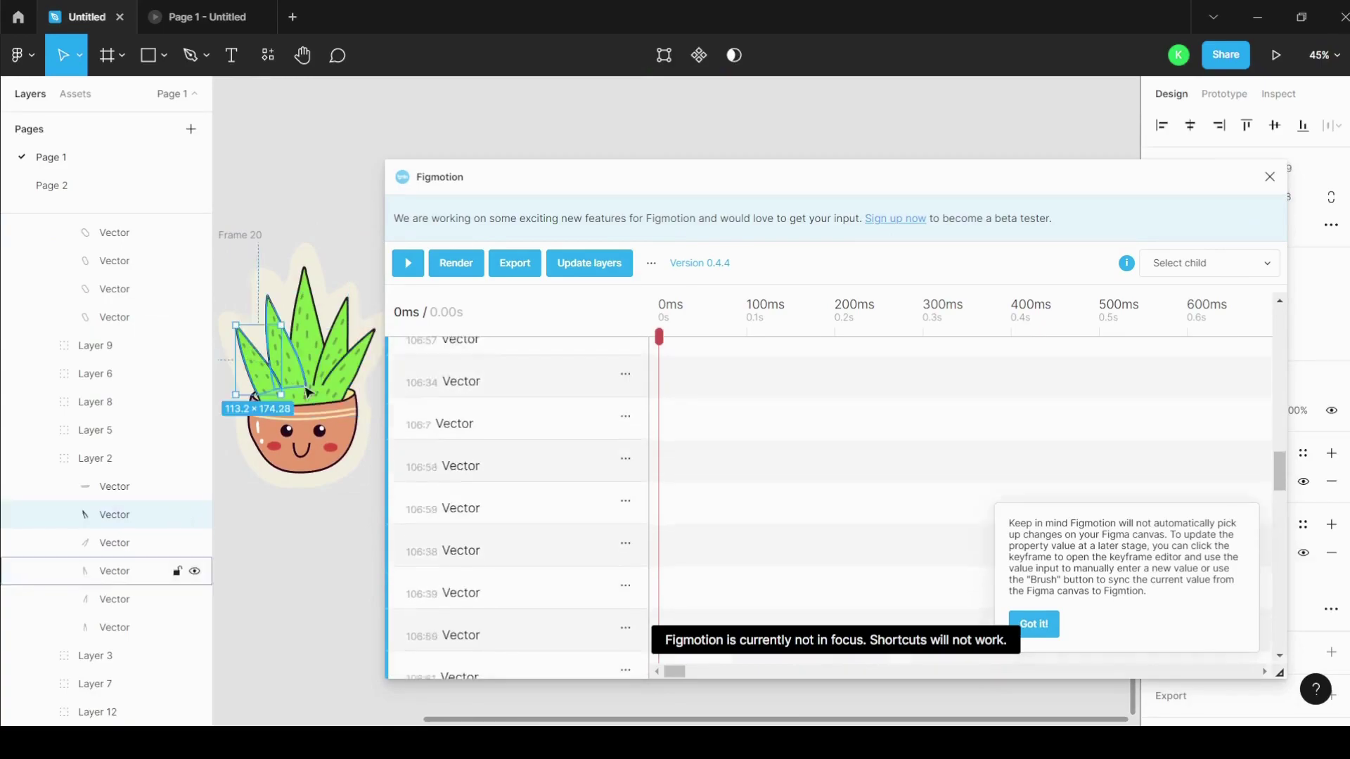
pyautogui.keyDown('ctrl'); pyautogui.click(310, 453); pyautogui.keyUp('ctrl')
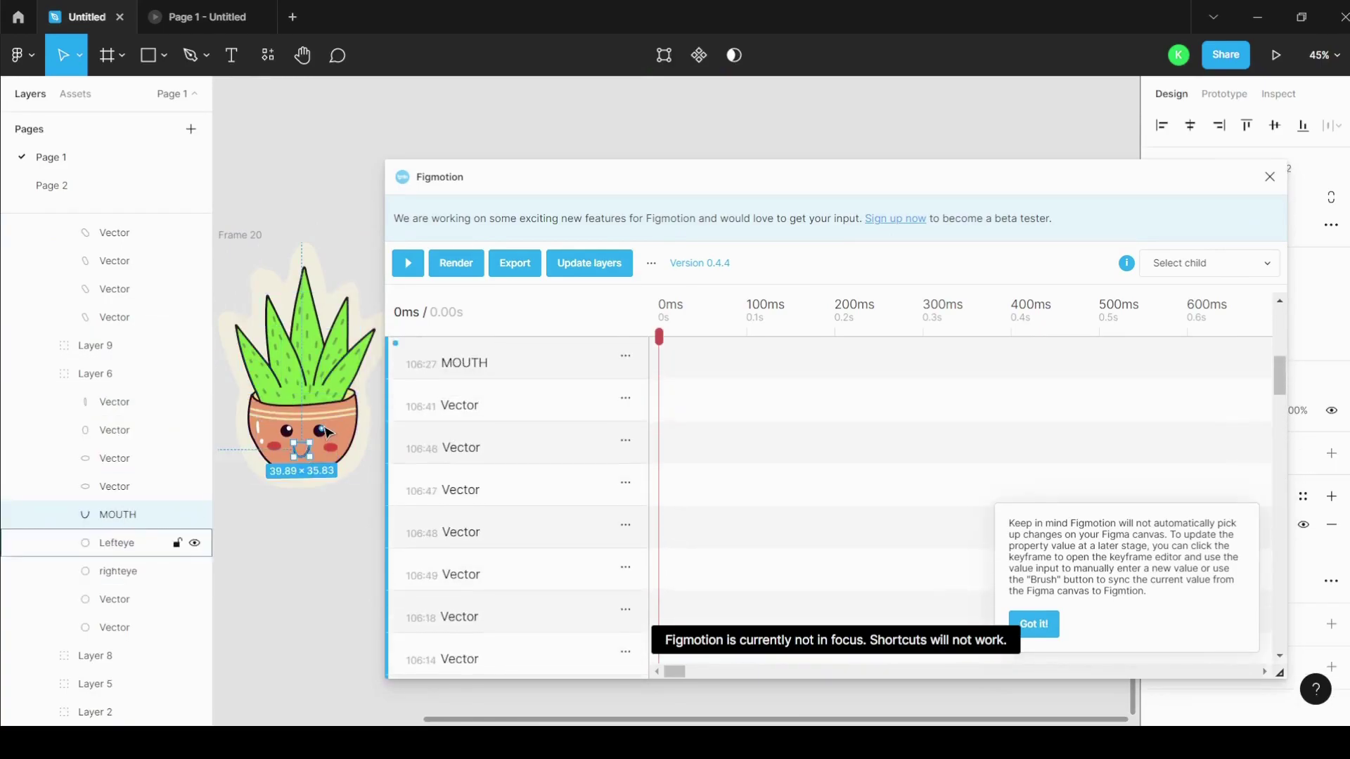
pyautogui.keyDown('ctrl'); pyautogui.click(331, 433); pyautogui.keyUp('ctrl')
pyautogui.keyDown('ctrl'); pyautogui.click(329, 446); pyautogui.keyUp('ctrl')
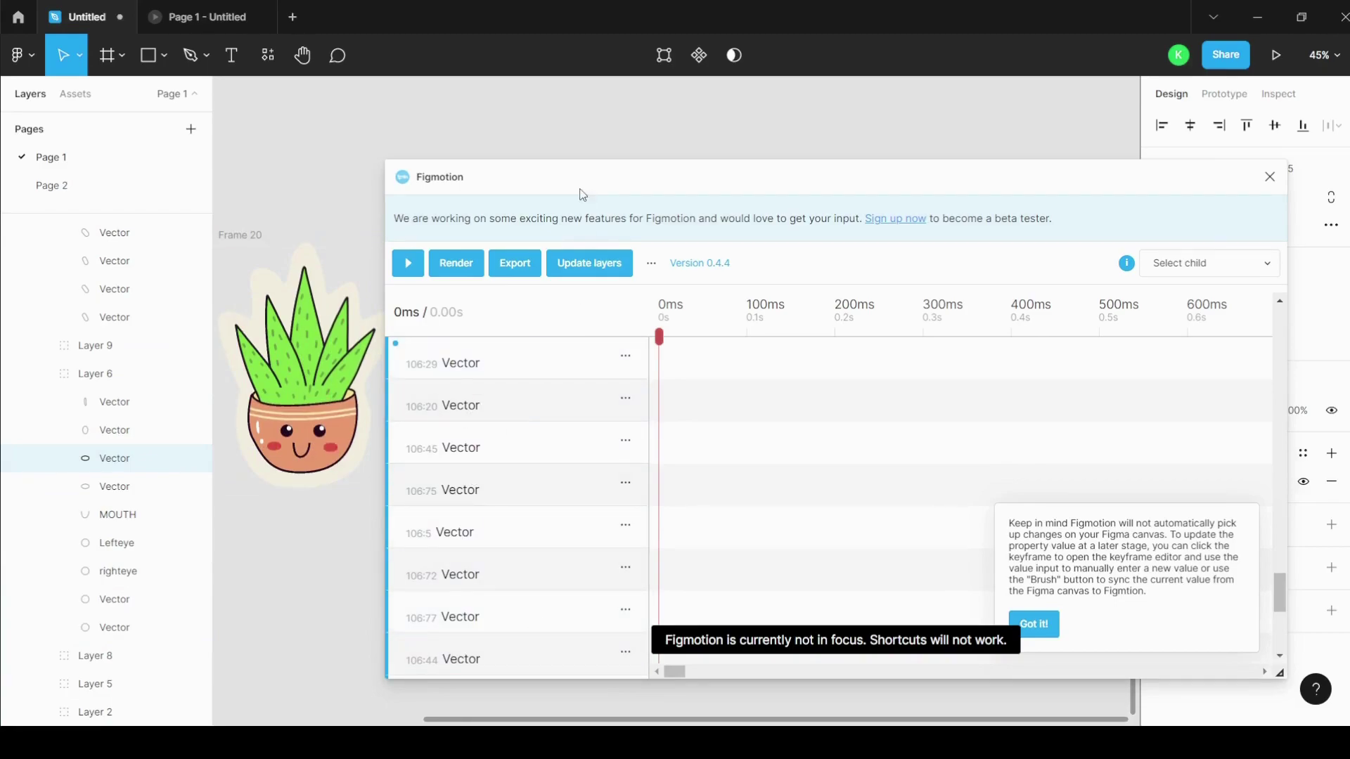
pyautogui.moveTo(570, 191); pyautogui.dragTo(585, 169)
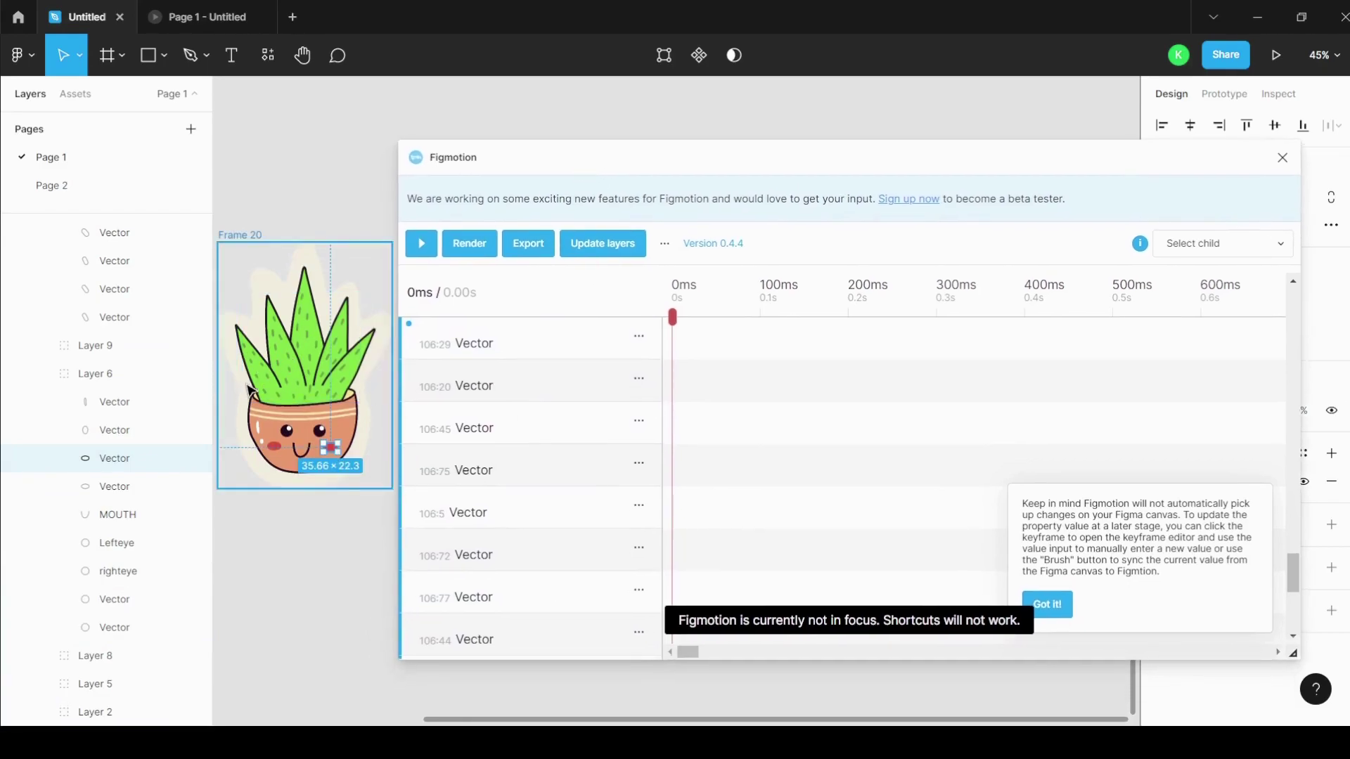
pyautogui.click(309, 231)
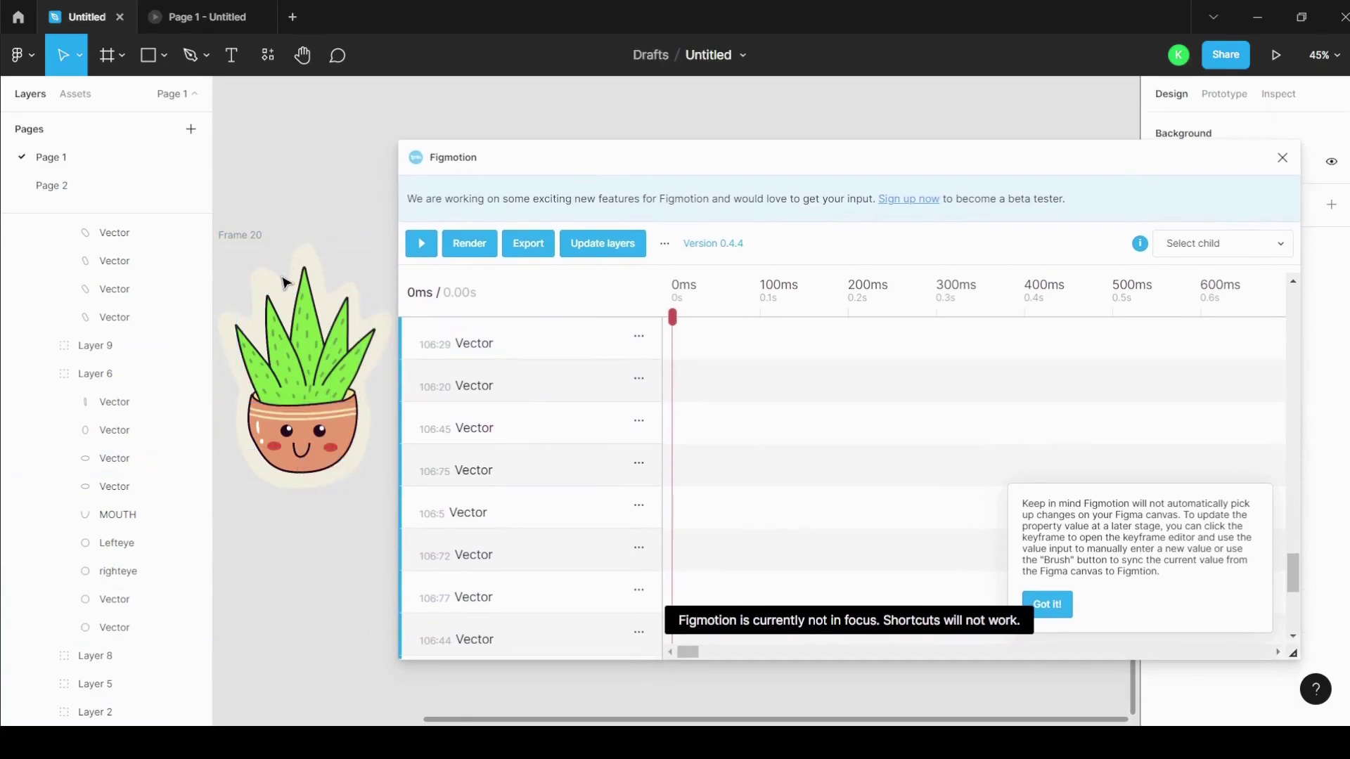
# Step: Select the plant's outermost left leaf and expand its animatable properties in the Figmotion timeline
pyautogui.click(260, 352)
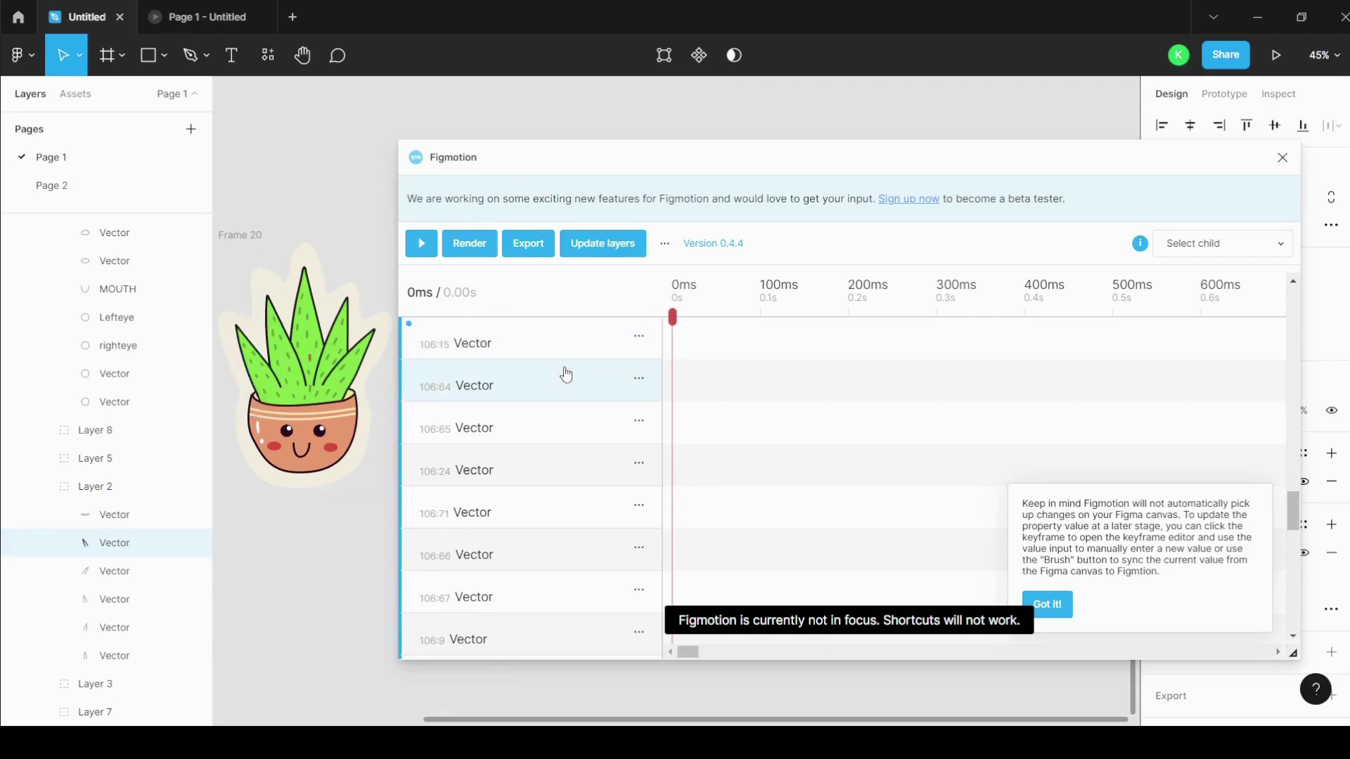
pyautogui.click(540, 350)
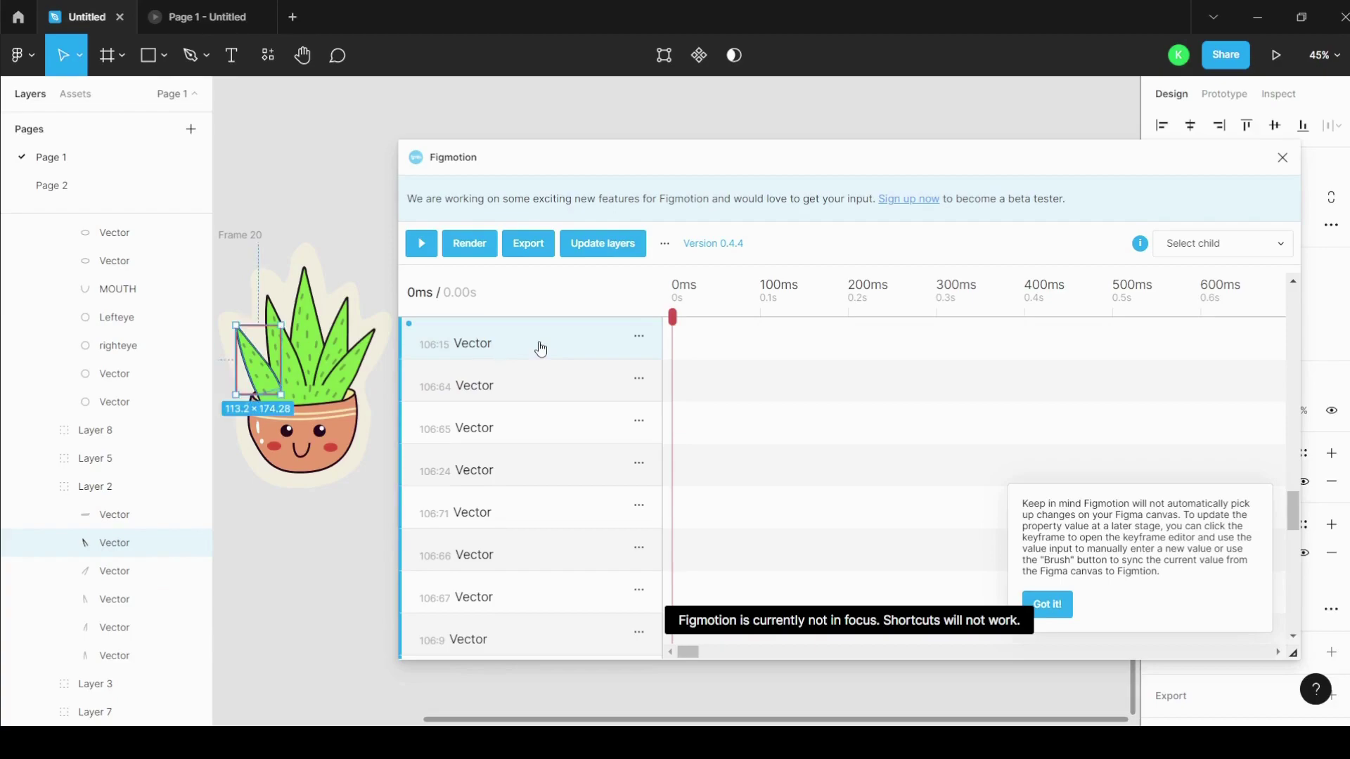
pyautogui.click(540, 349)
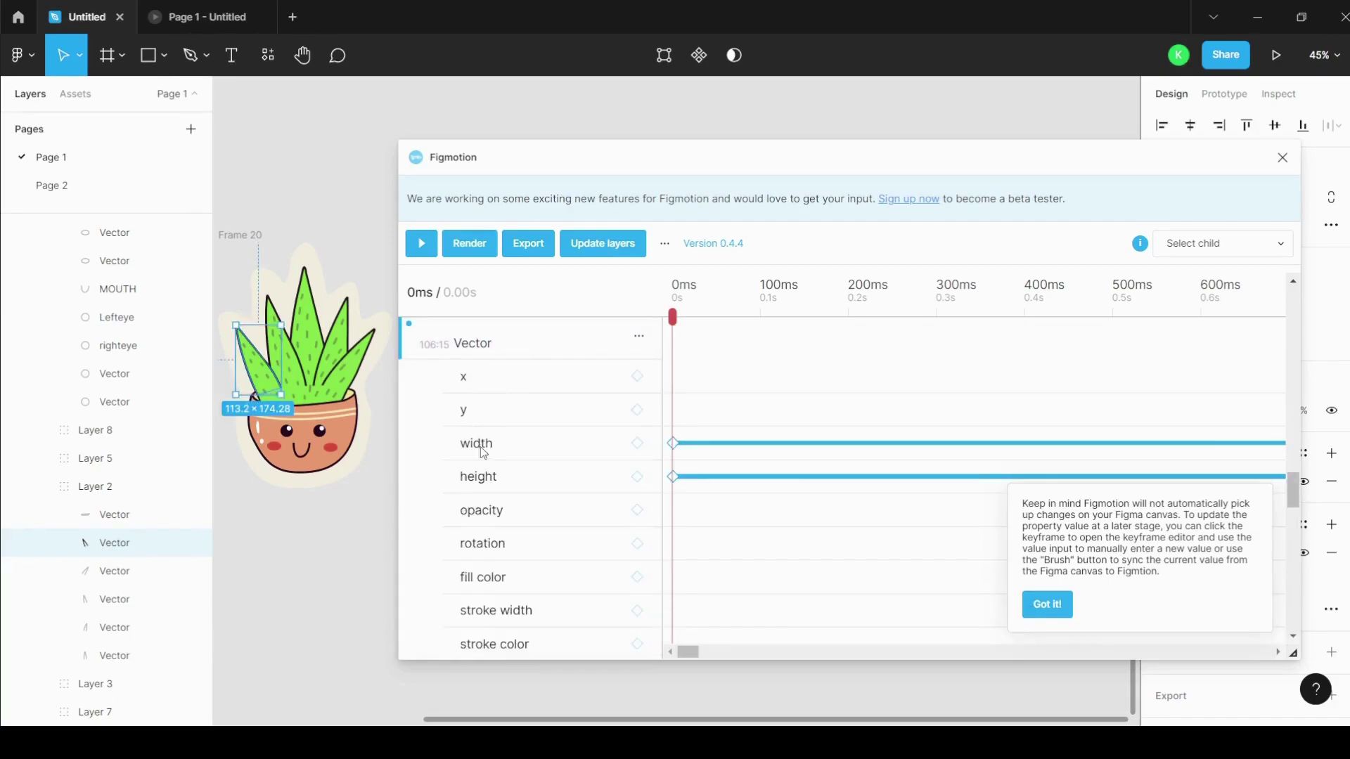
pyautogui.scroll(-2, 488, 469)
pyautogui.scroll(2, 503, 569)
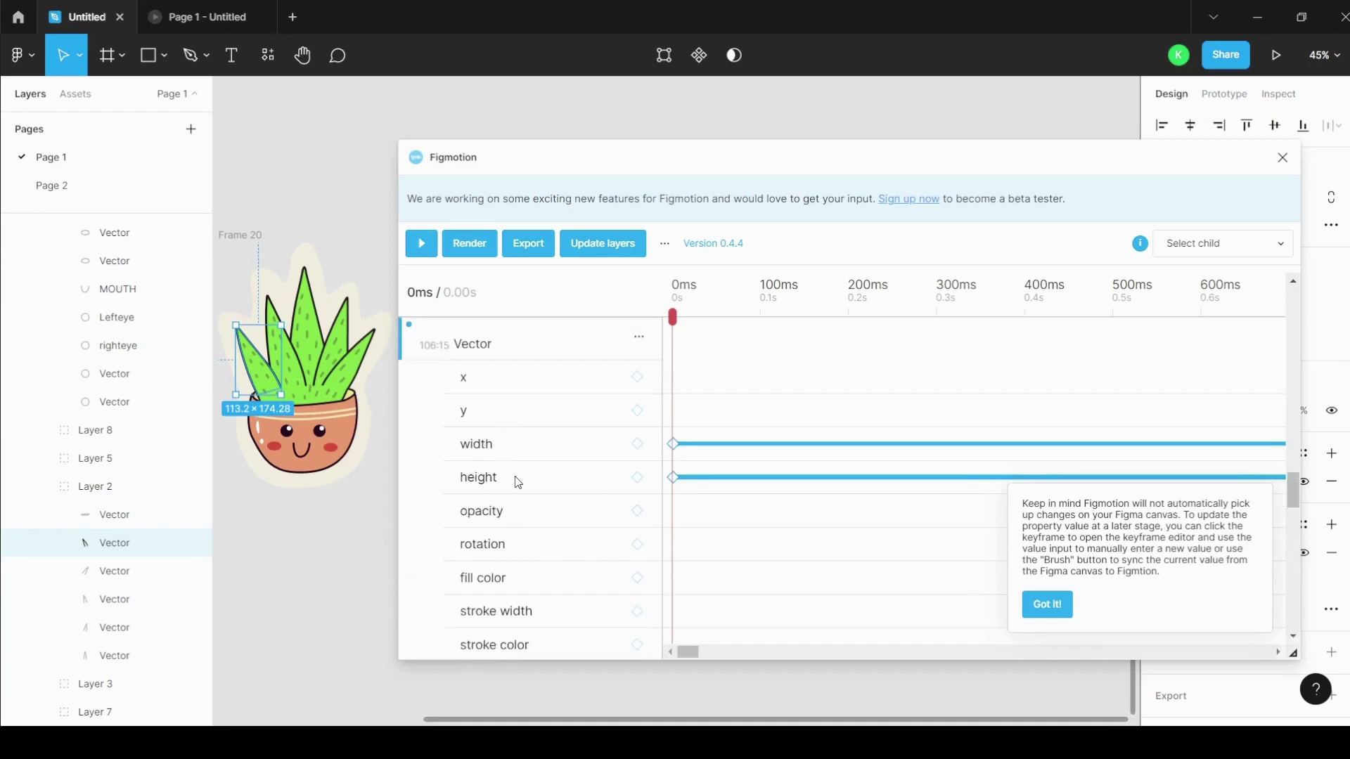
# Step: Delete the leaf's width and height keyframes at 1000 ms and dismiss the Figmotion tip about canvas changes
pyautogui.hscroll(10, 786, 462)
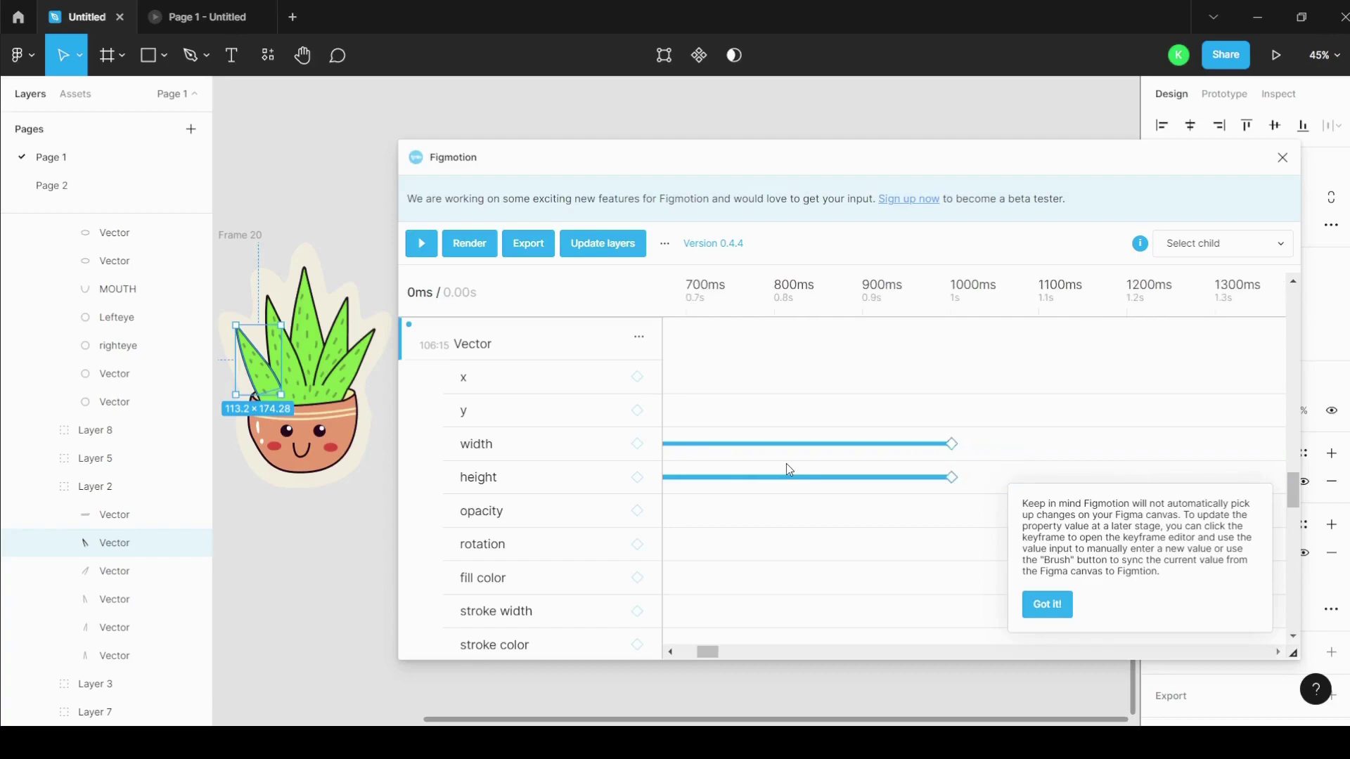
pyautogui.click(923, 444)
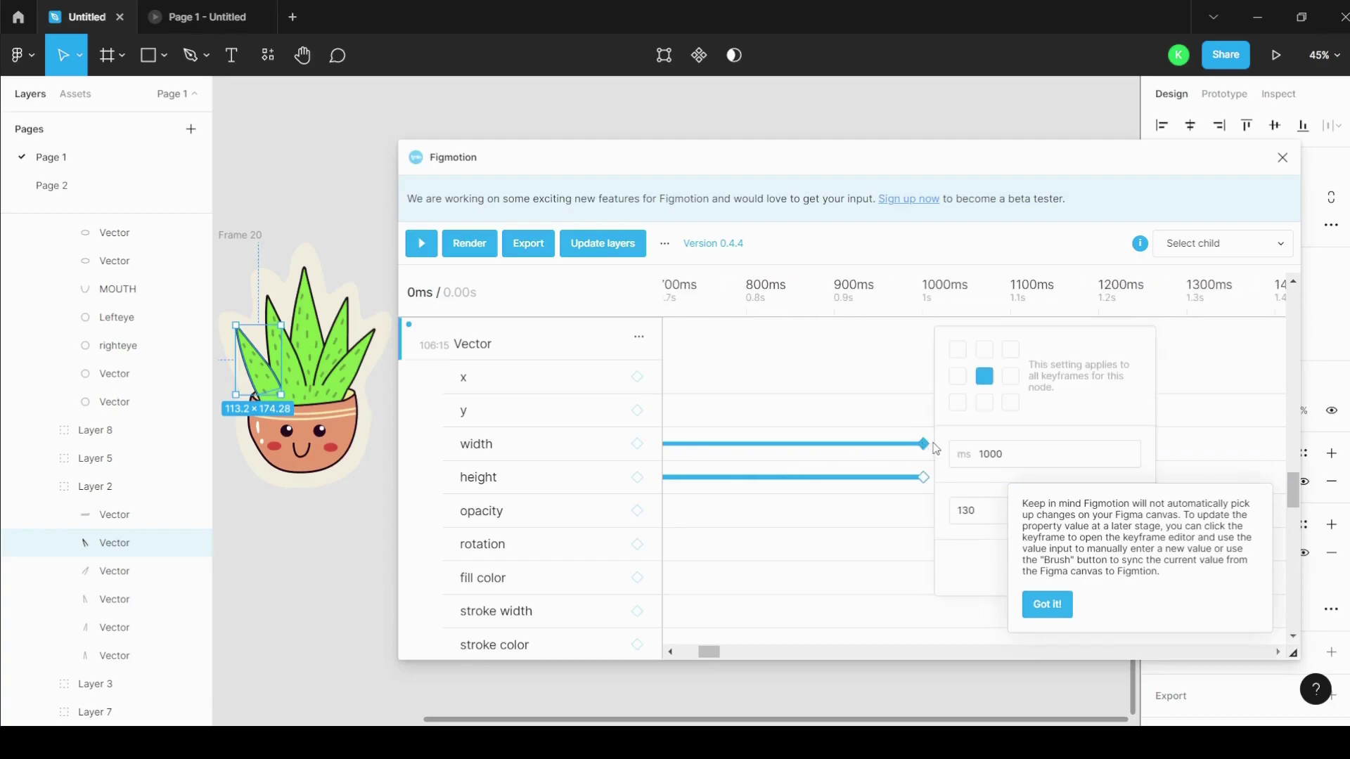
pyautogui.click(924, 444)
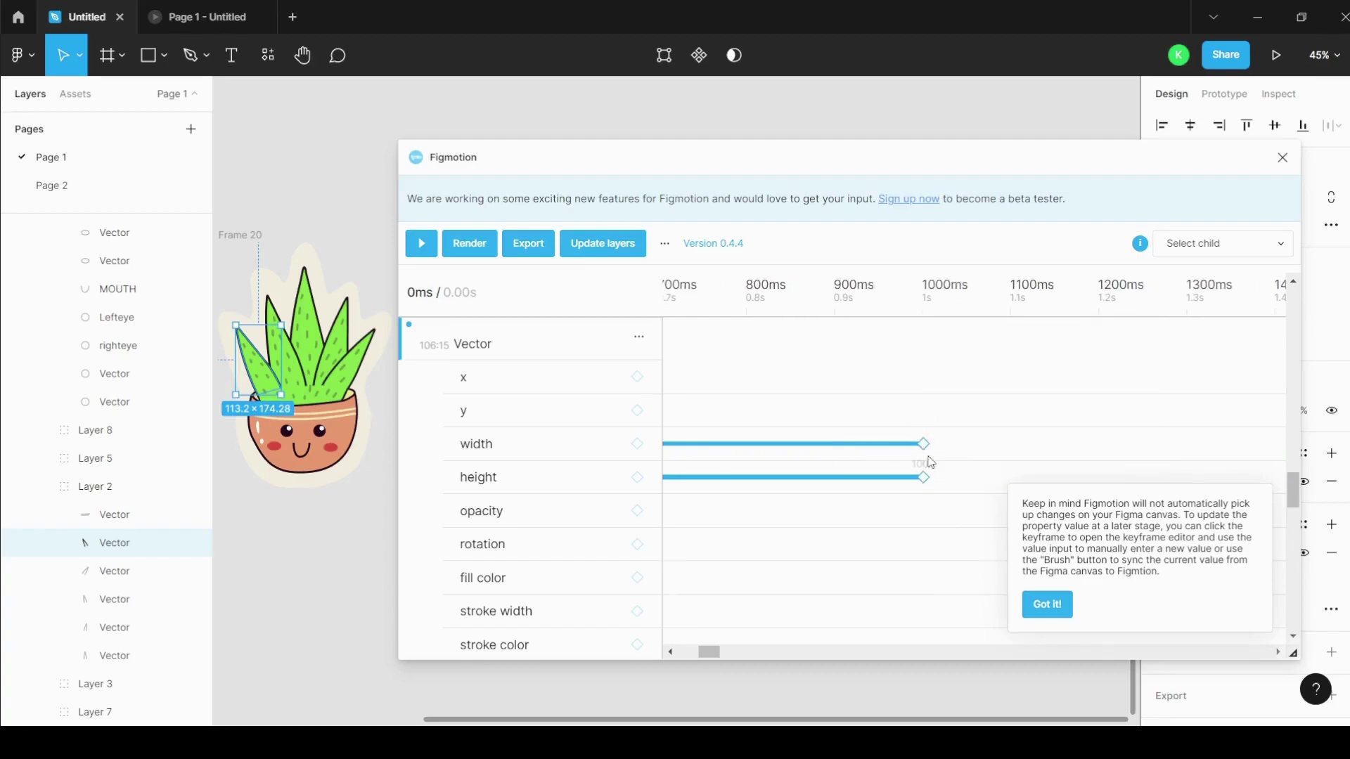
pyautogui.click(924, 444)
pyautogui.click(1046, 605)
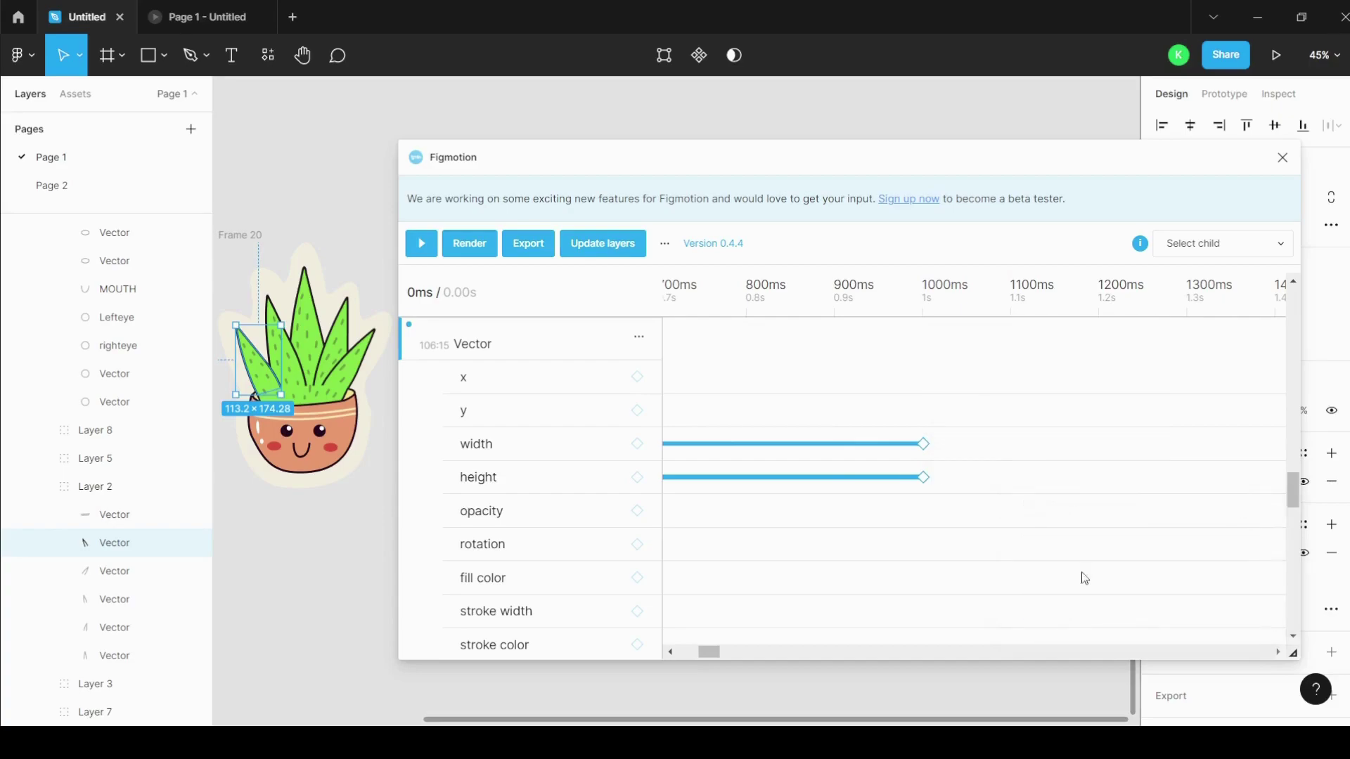
pyautogui.click(923, 444)
pyautogui.click(1069, 568)
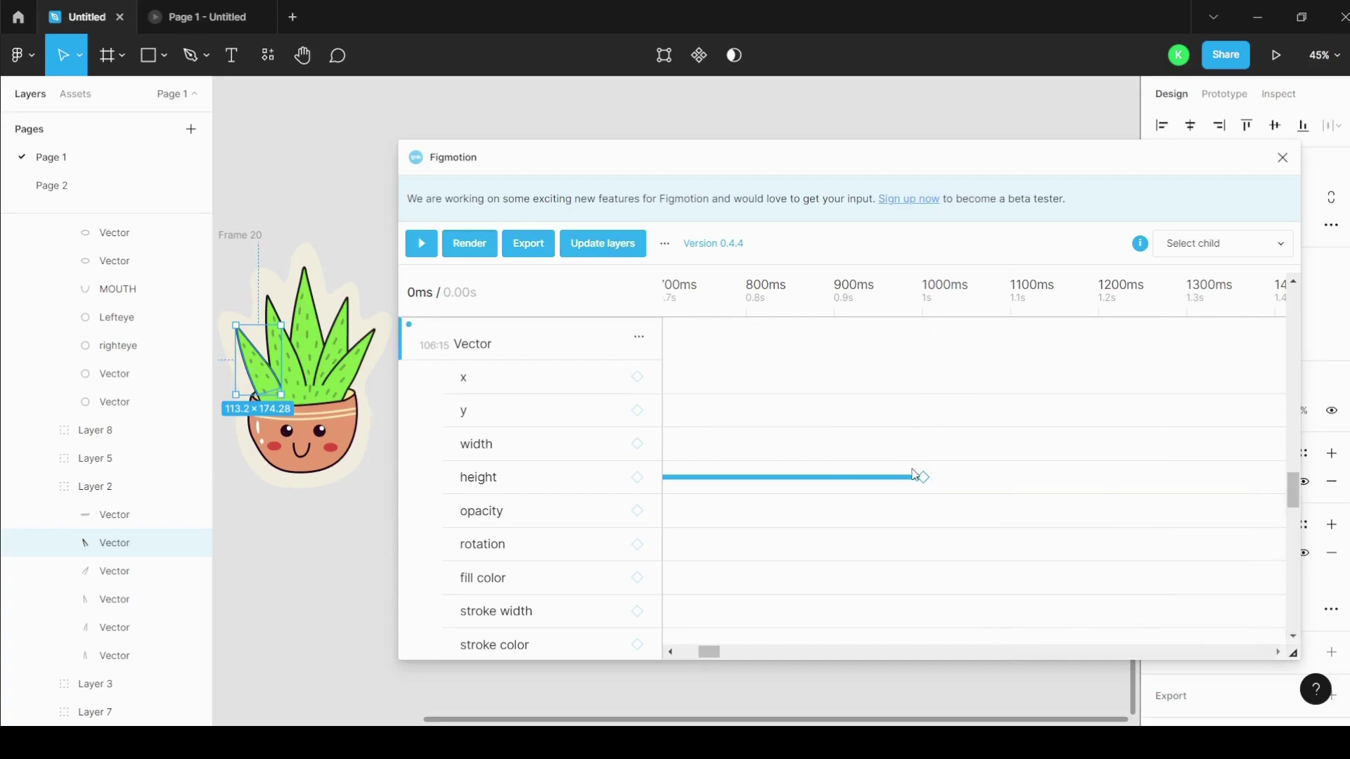
pyautogui.click(923, 477)
pyautogui.click(1069, 568)
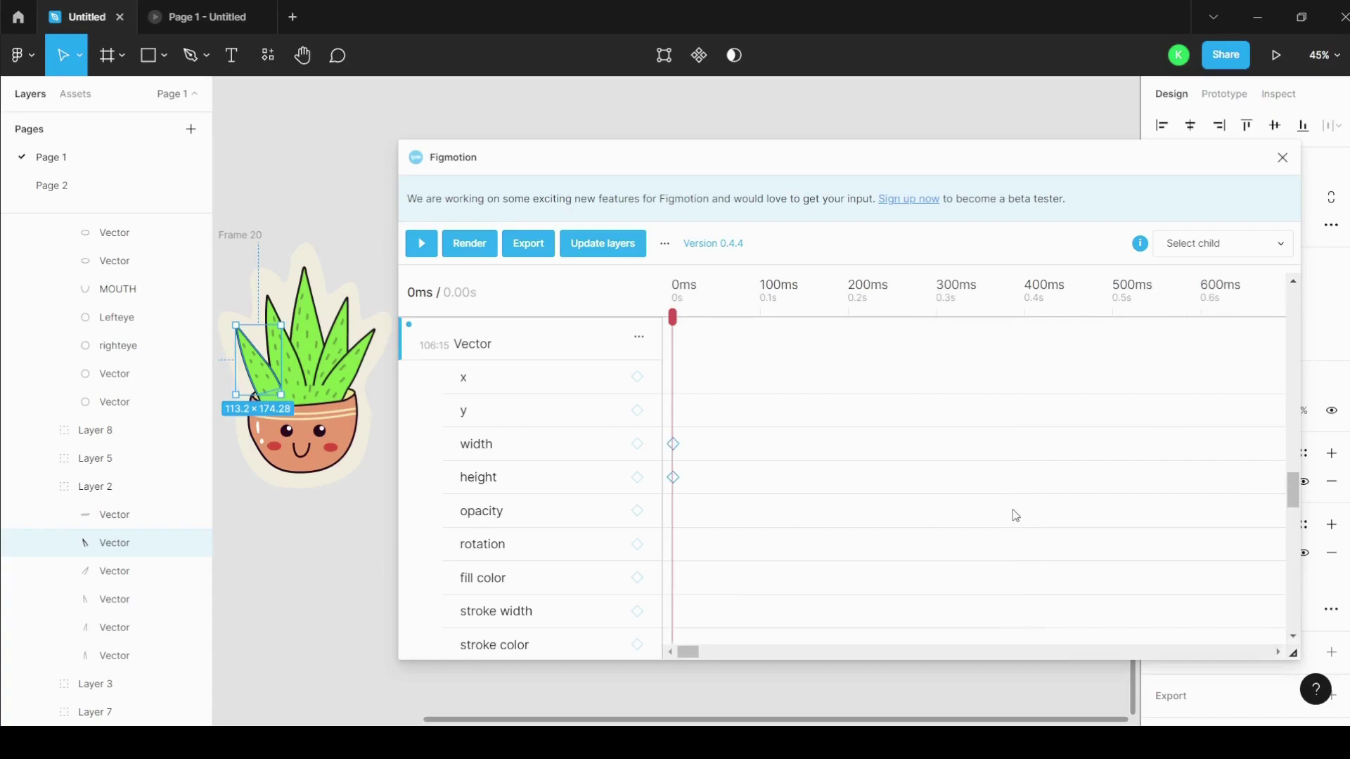
# Step: Delete the left leaf's width and height keyframes at 0 ms
pyautogui.click(673, 444)
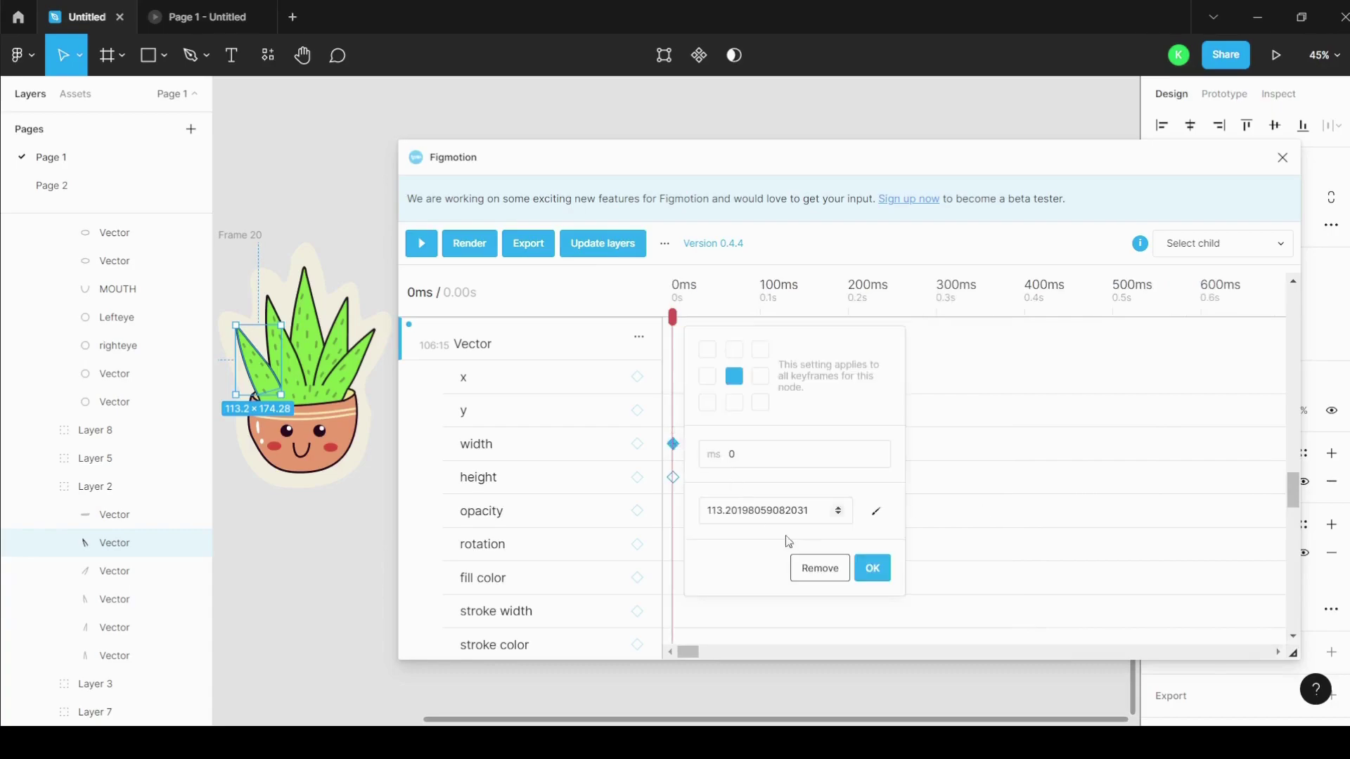
pyautogui.click(808, 573)
pyautogui.click(673, 477)
pyautogui.click(810, 569)
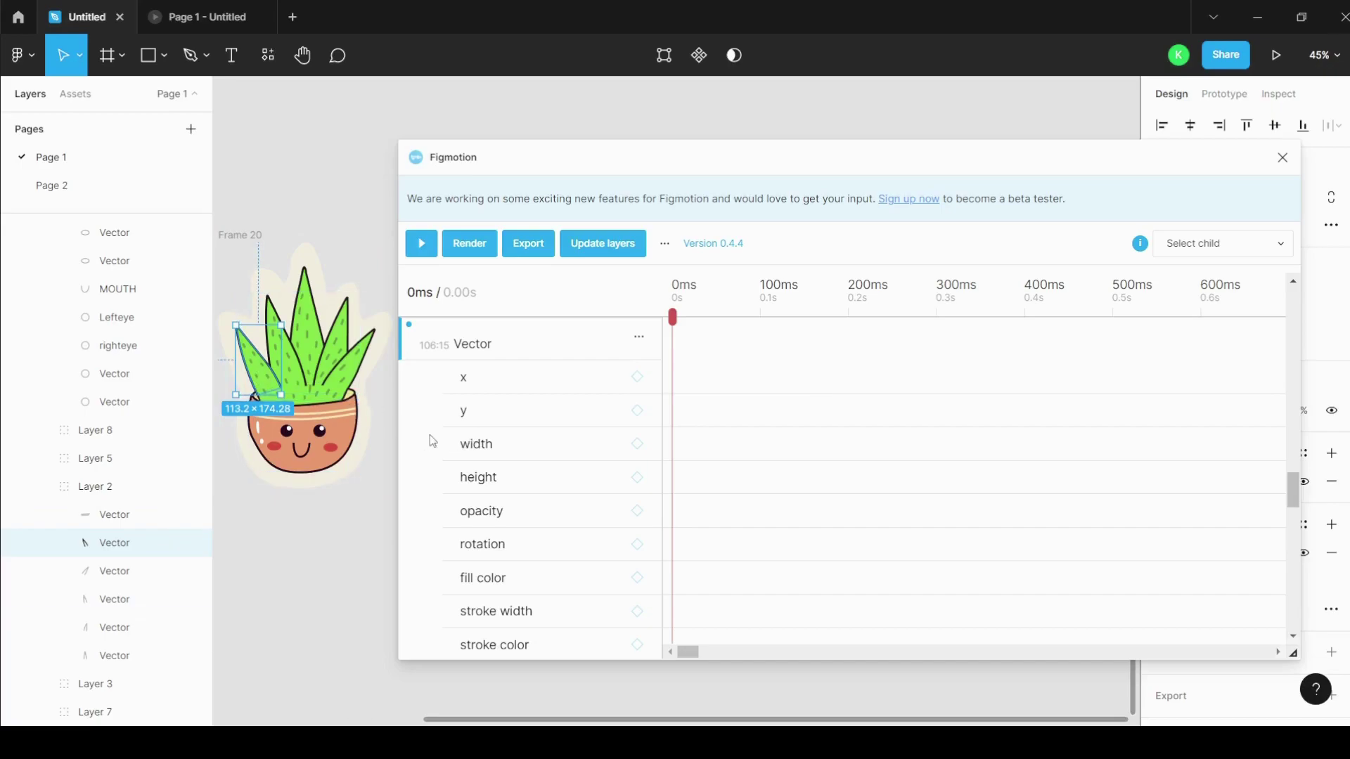
# Step: Add a width keyframe for the left leaf at 0 ms and a second one at 1000 ms
pyautogui.scroll(-2, 495, 487)
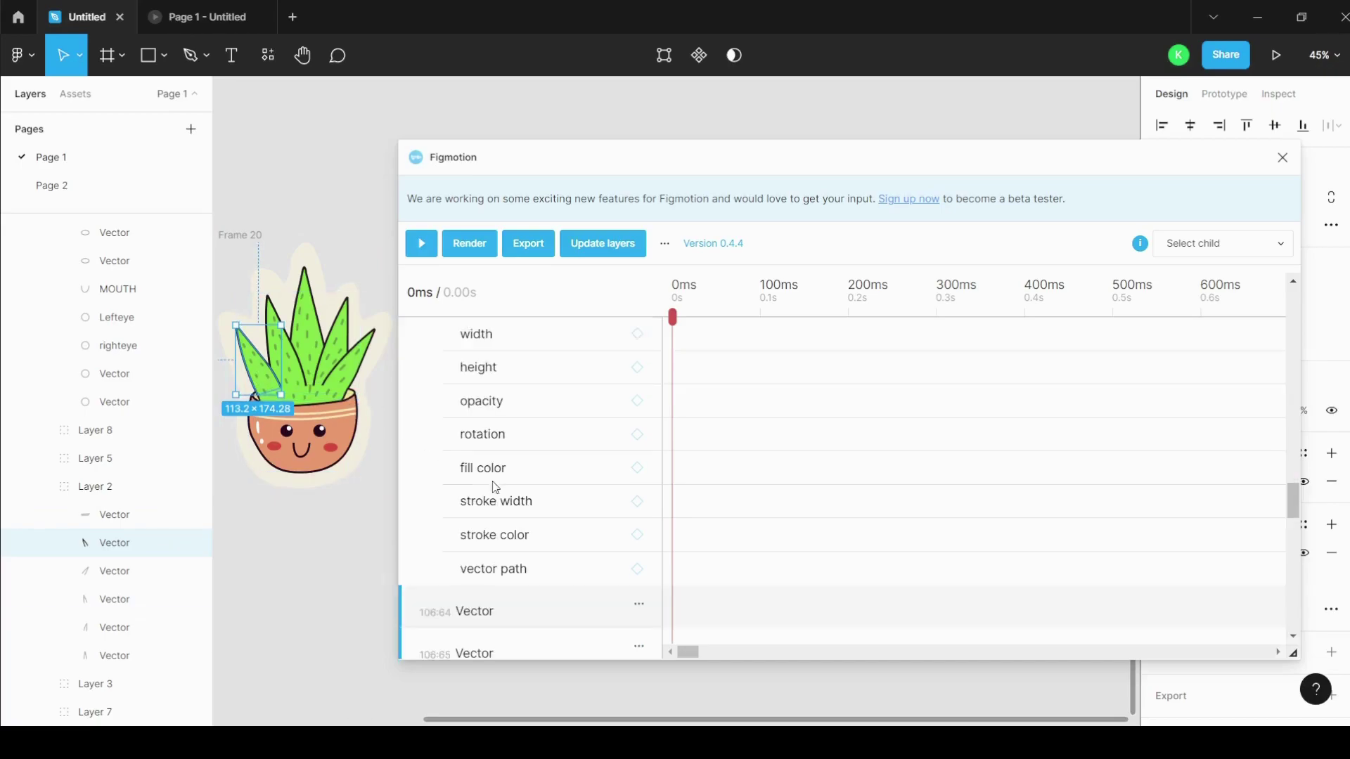
pyautogui.scroll(2, 475, 445)
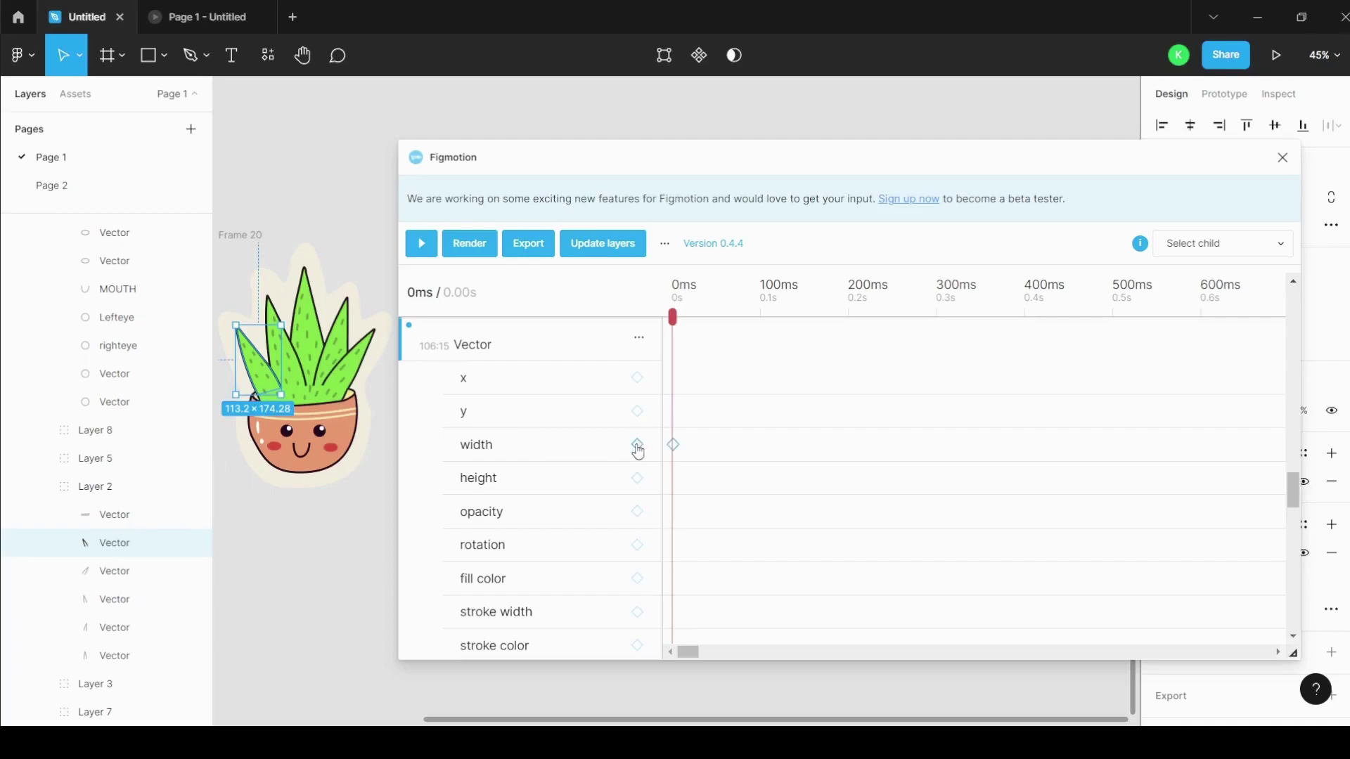
pyautogui.click(673, 447)
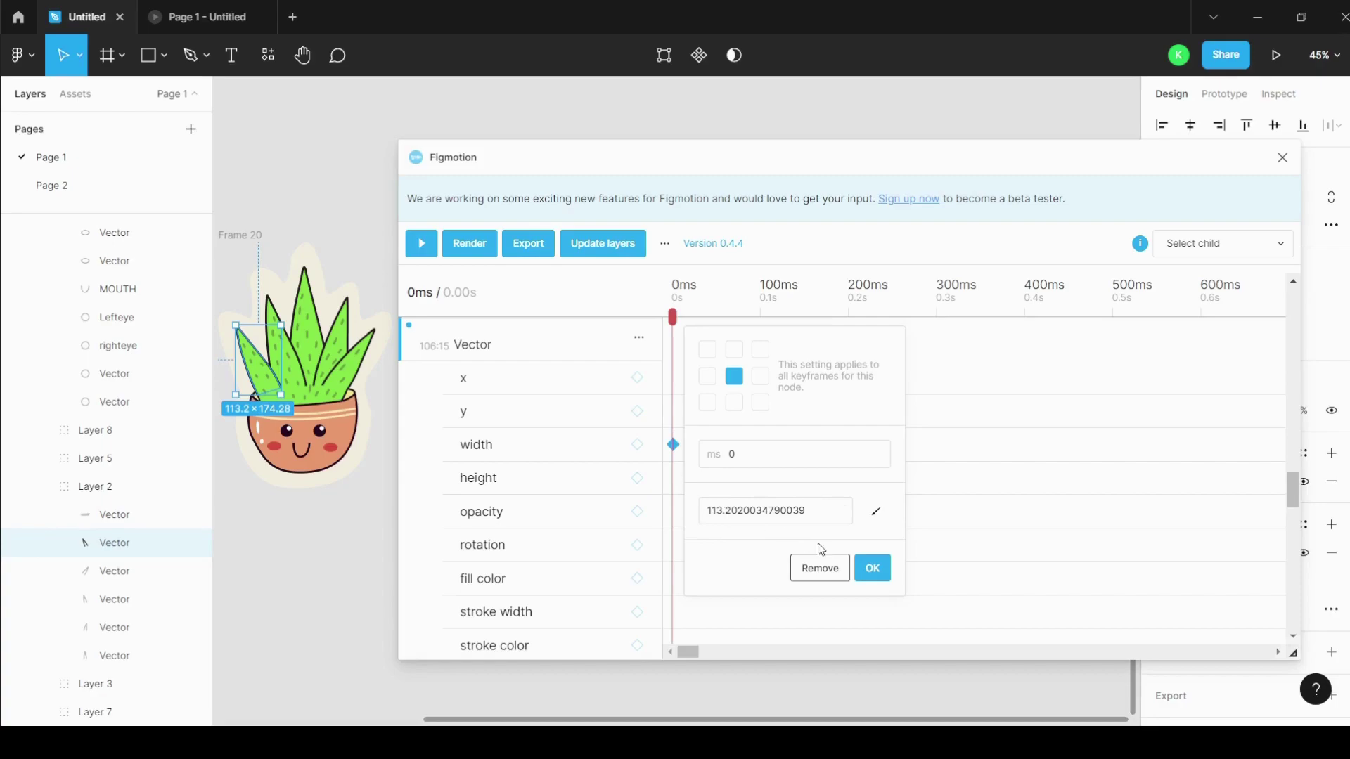
pyautogui.click(870, 568)
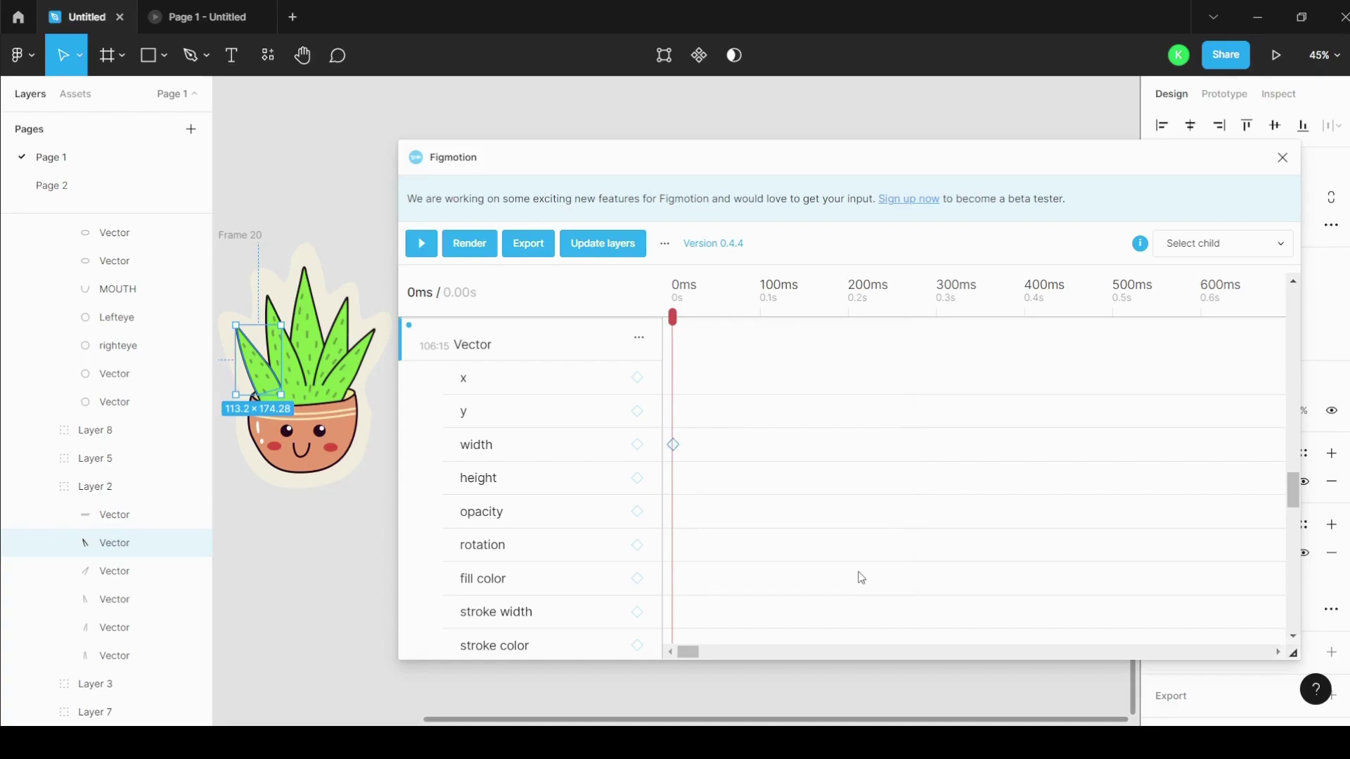
pyautogui.click(673, 445)
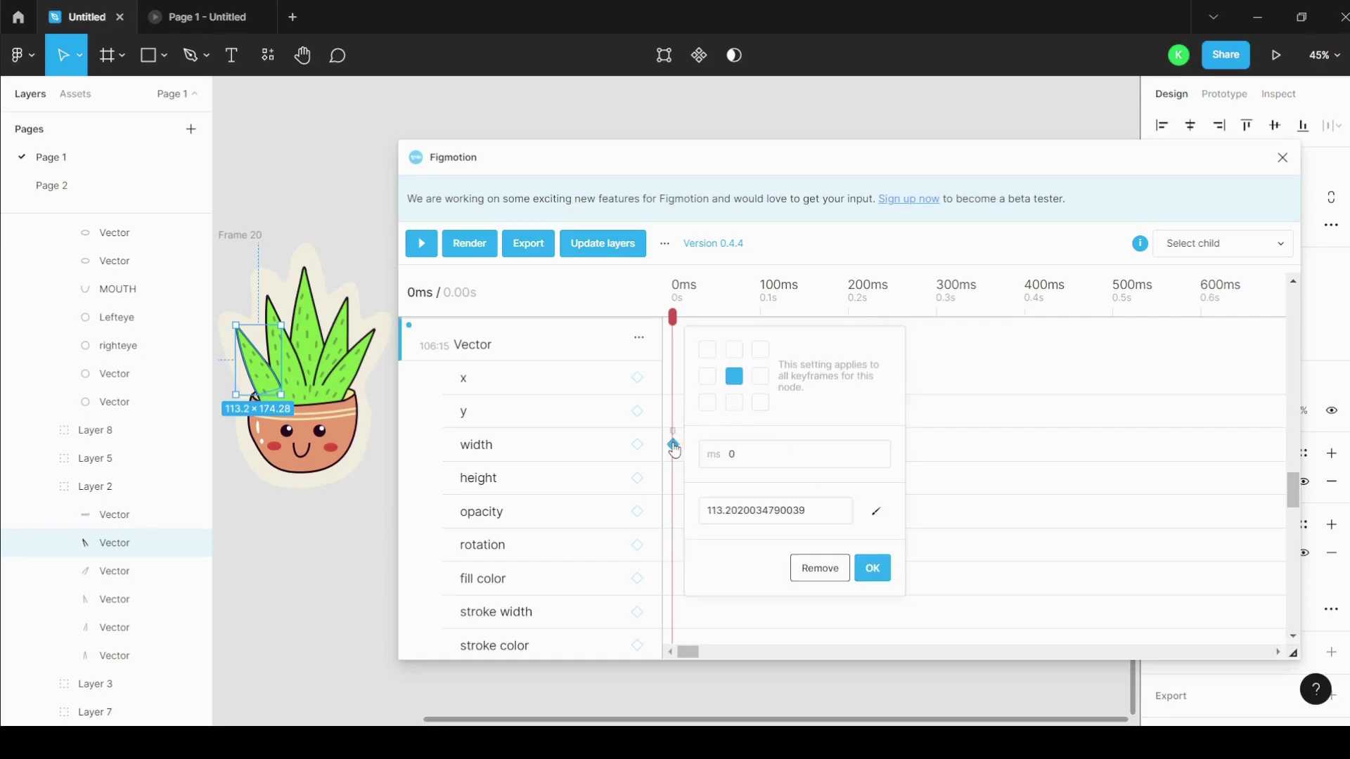
pyautogui.click(740, 455)
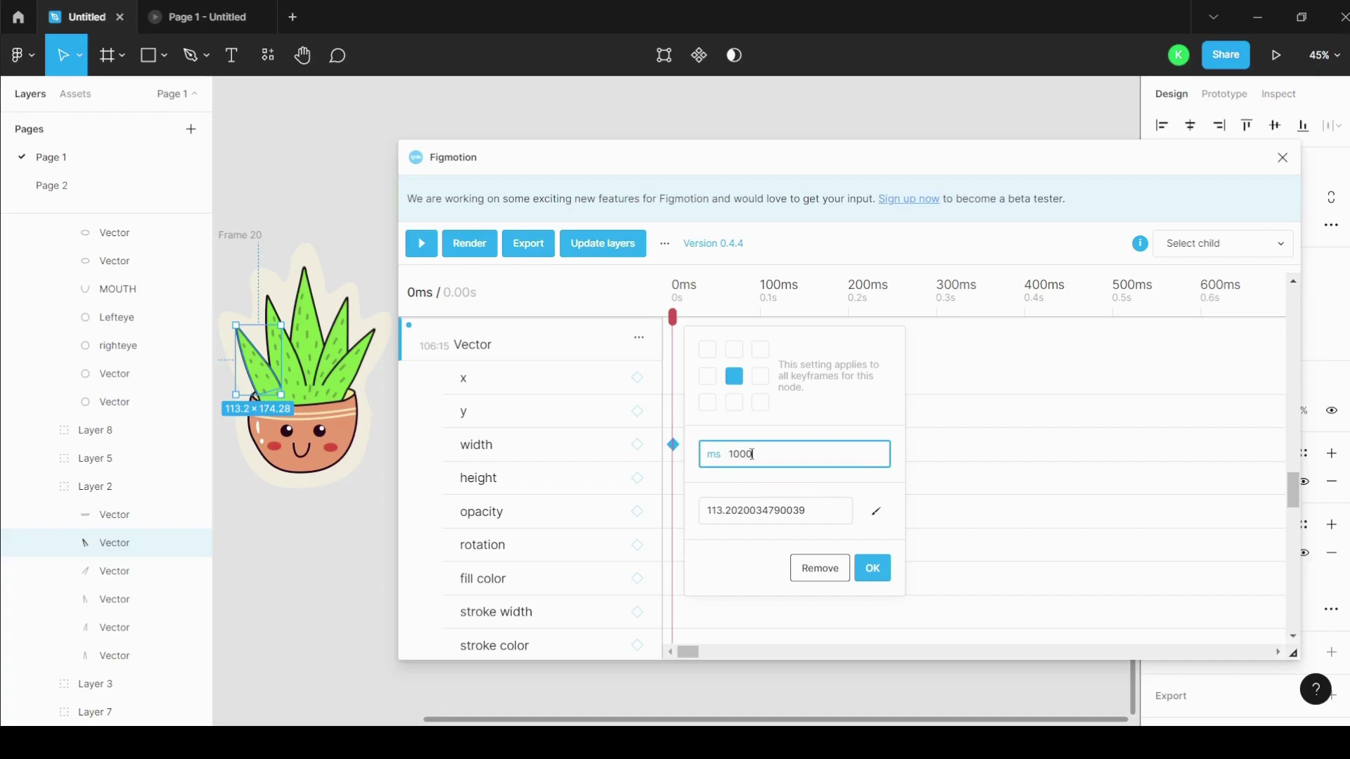
pyautogui.click(872, 567)
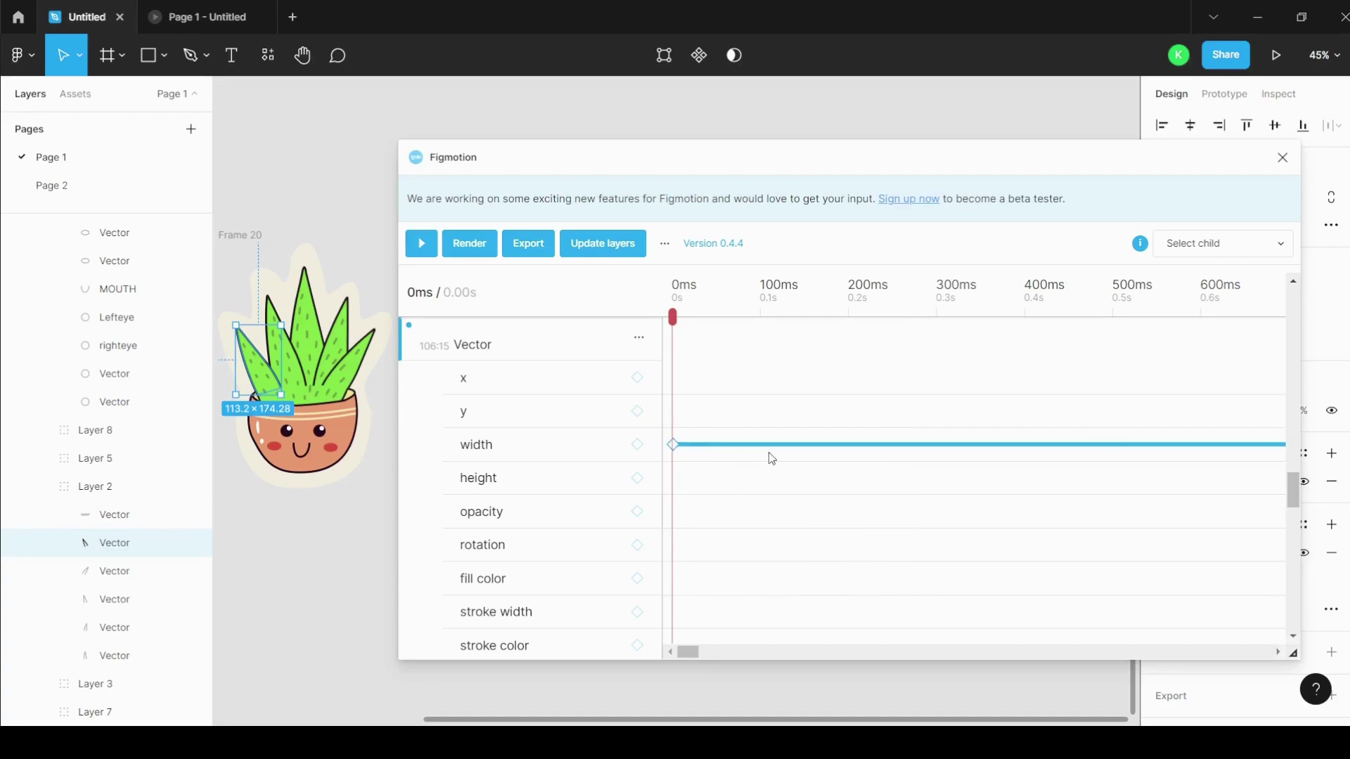
# Step: Check the settings of the left leaf's width keyframes at 1000 ms and 0 ms
pyautogui.hscroll(10, 850, 464)
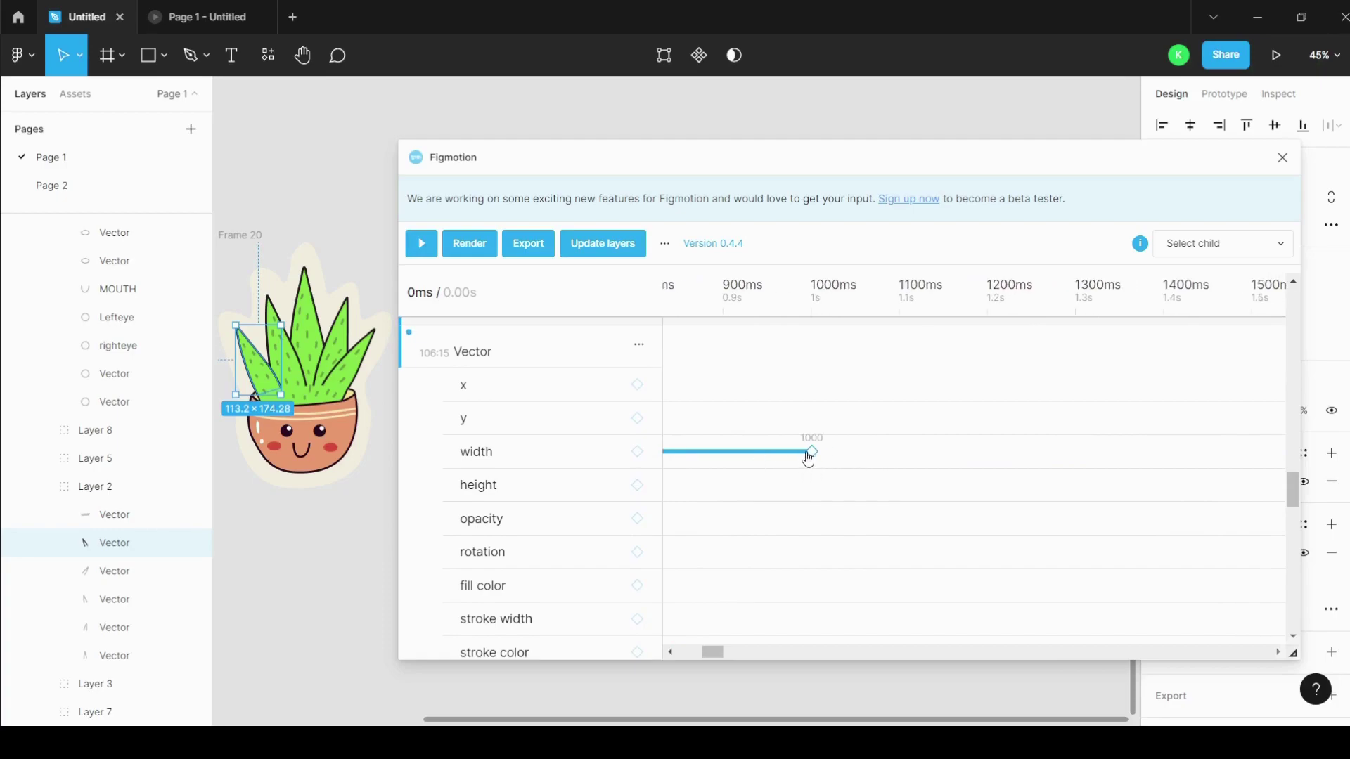
pyautogui.click(812, 454)
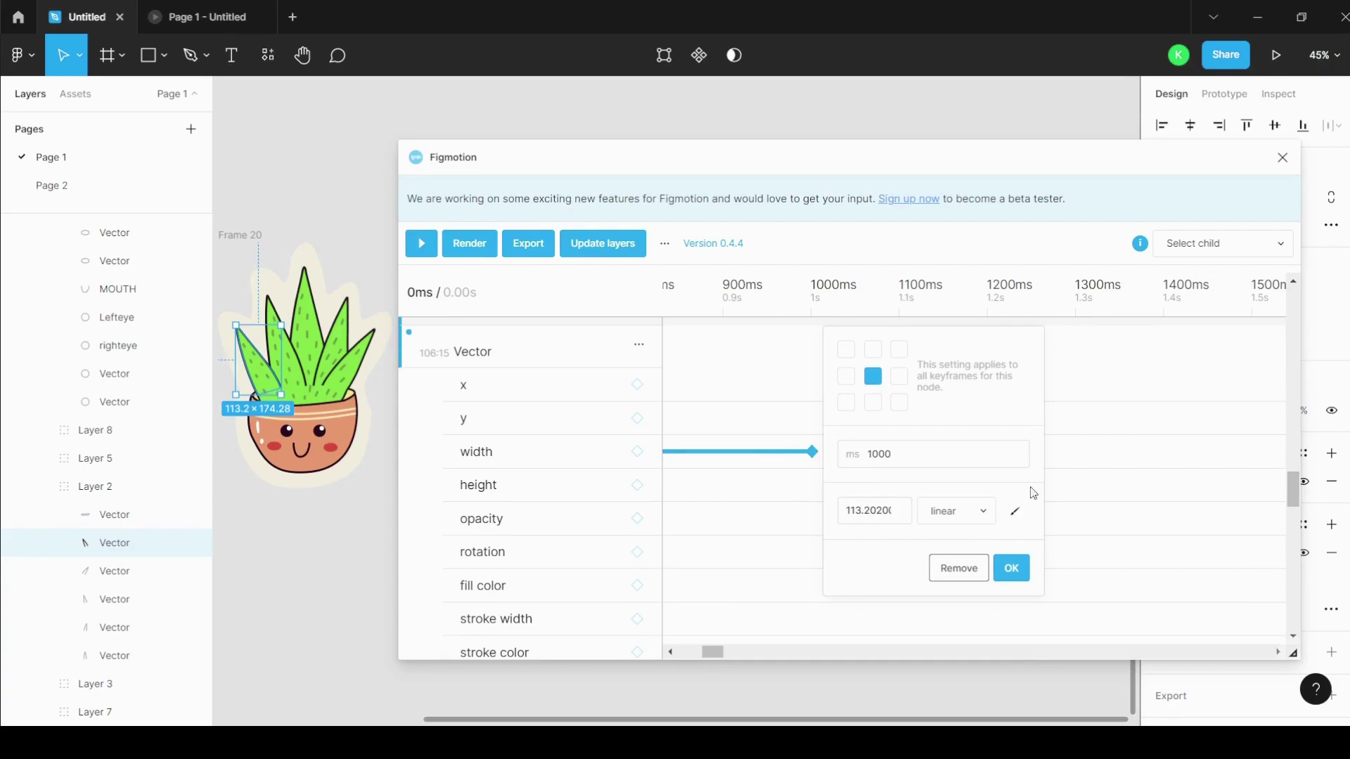
pyautogui.click(1010, 567)
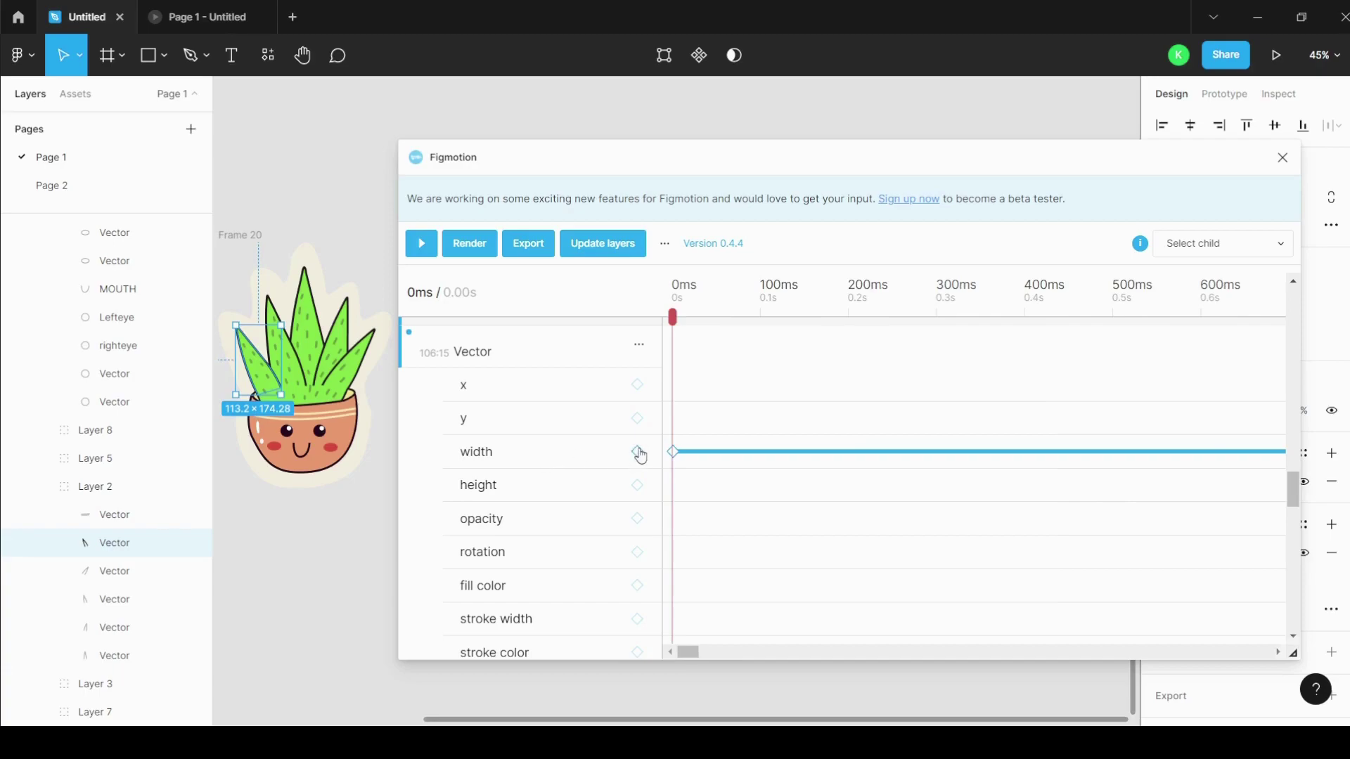
pyautogui.click(675, 454)
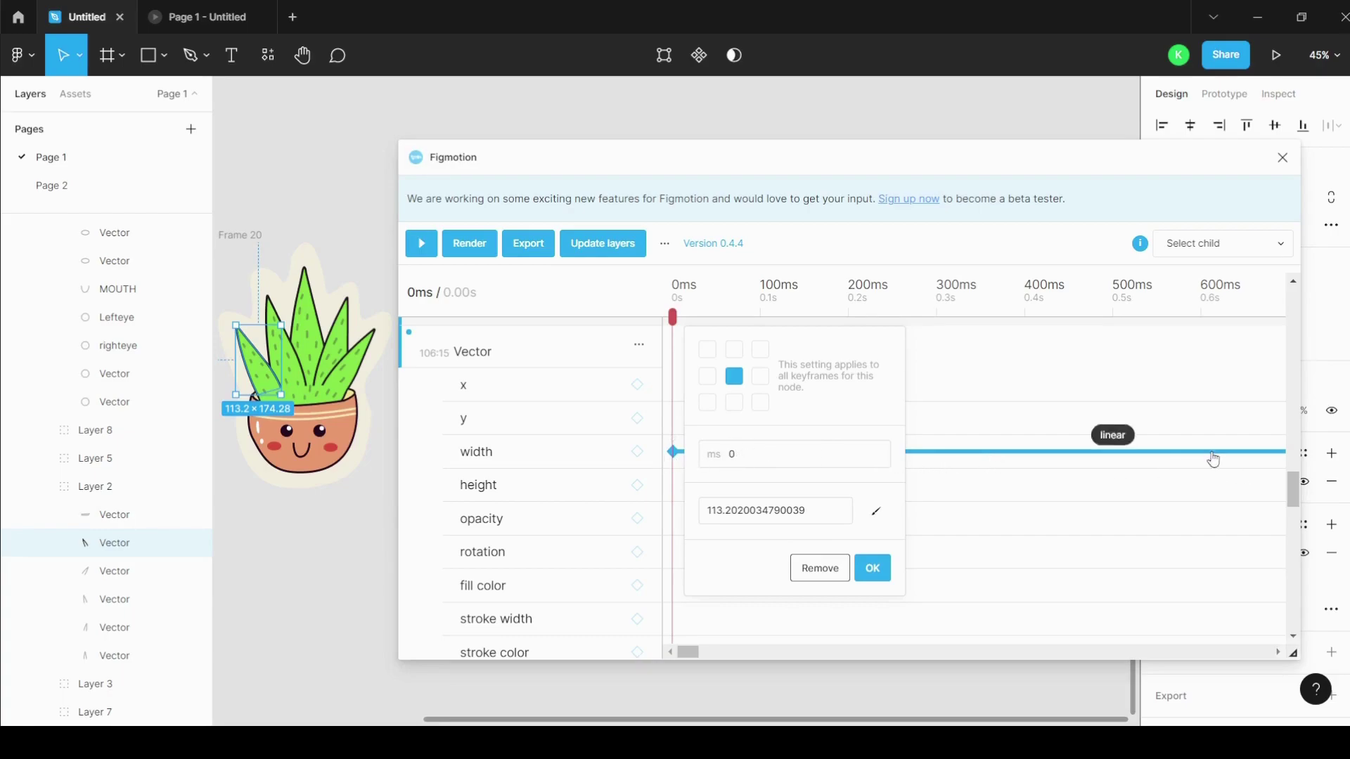
pyautogui.click(883, 568)
# Step: Set the left leaf's width to 130 in its keyframe at 1000 ms
pyautogui.hscroll(5, 792, 479)
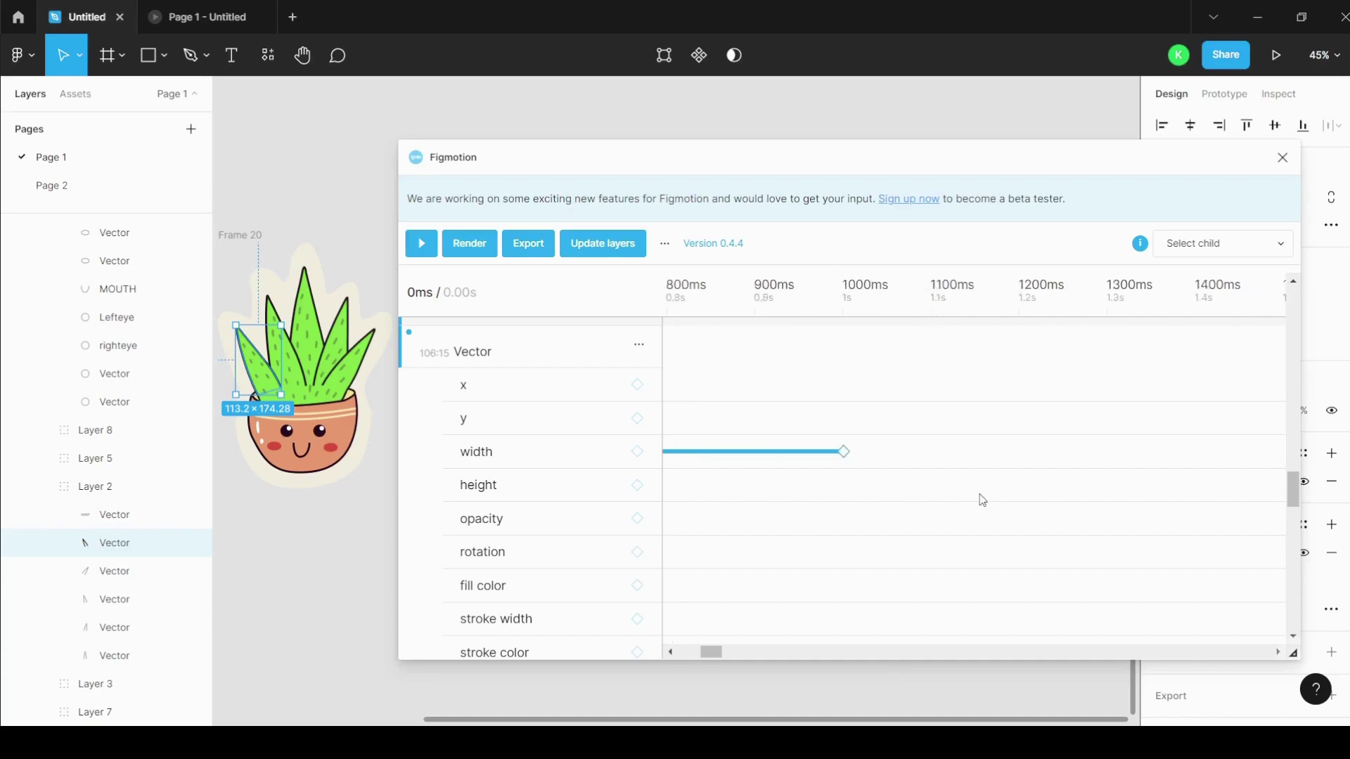
pyautogui.click(807, 454)
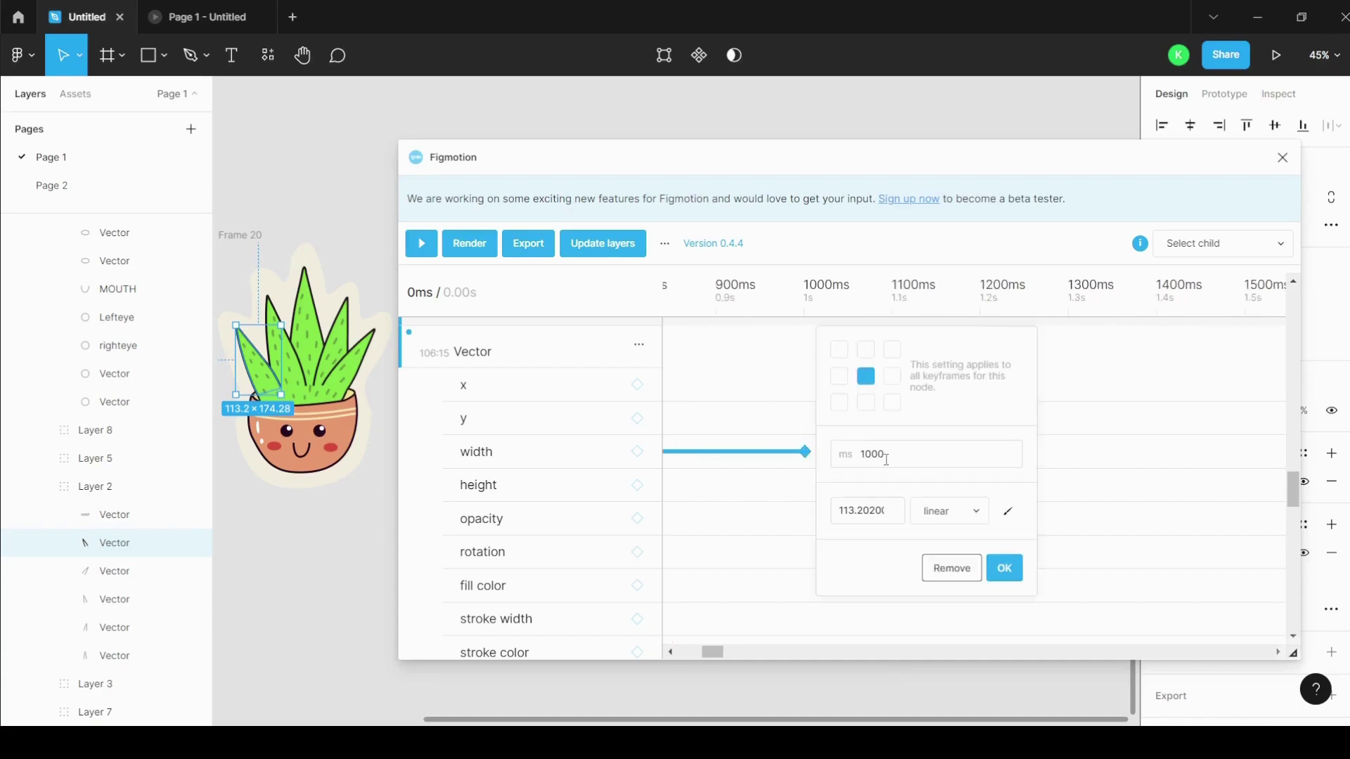
pyautogui.click(857, 510)
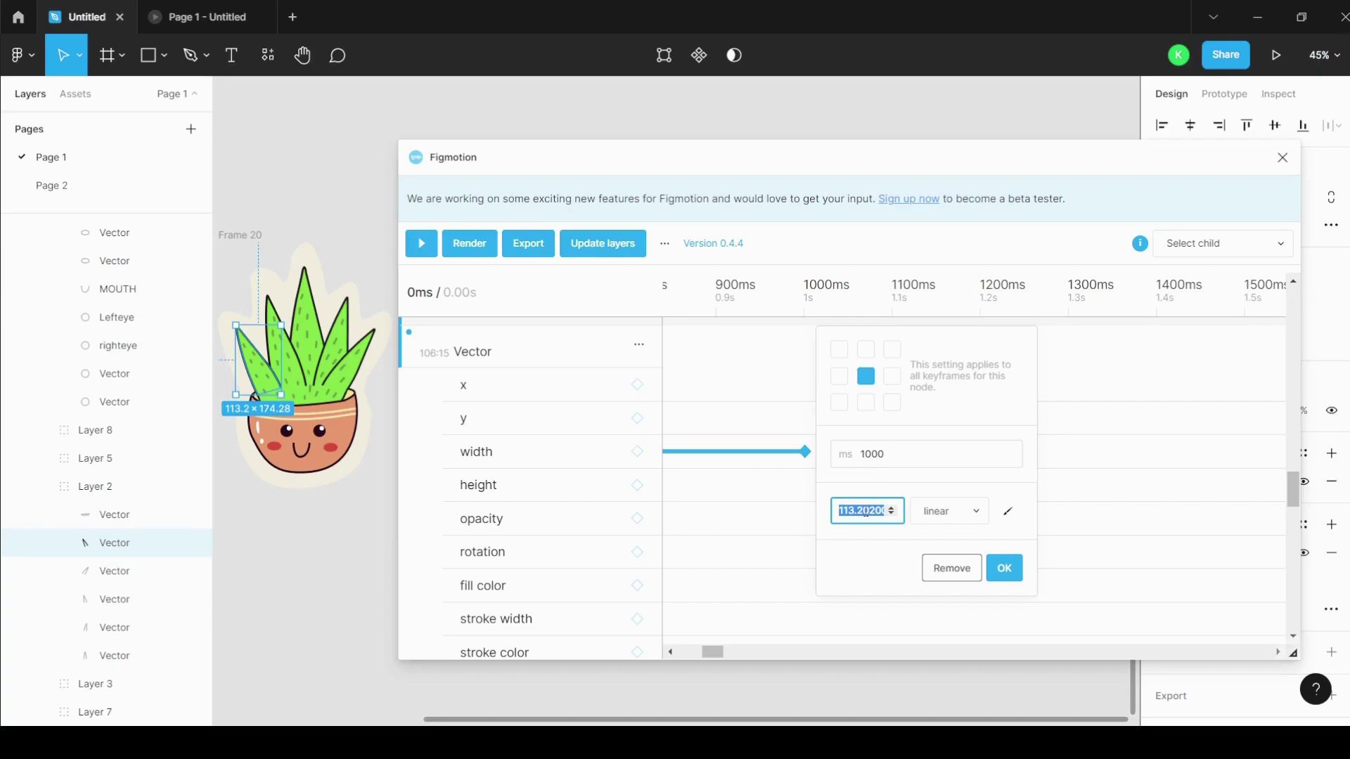
pyautogui.write('130')
pyautogui.press('Return')
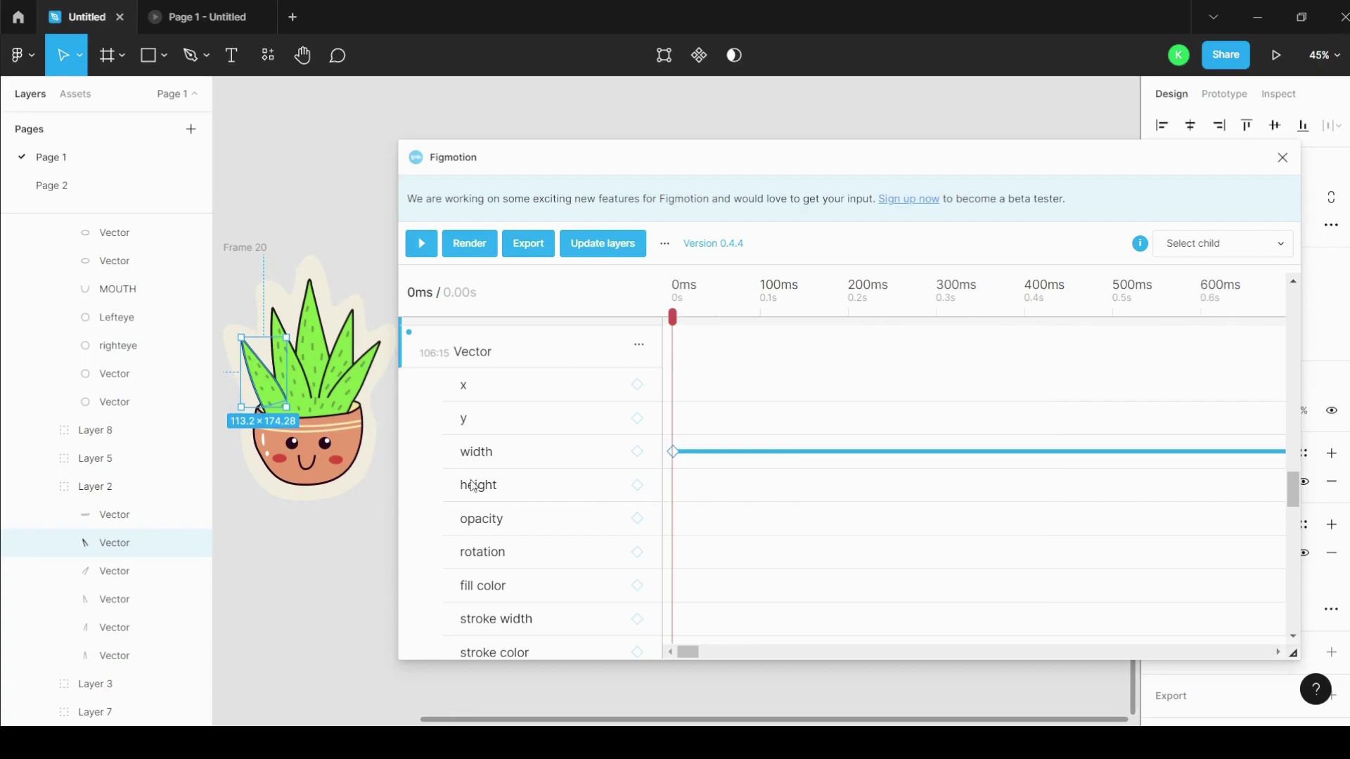
# Step: Add a height keyframe for the left leaf at 0 ms and another at 1000 ms
pyautogui.click(637, 486)
pyautogui.click(673, 486)
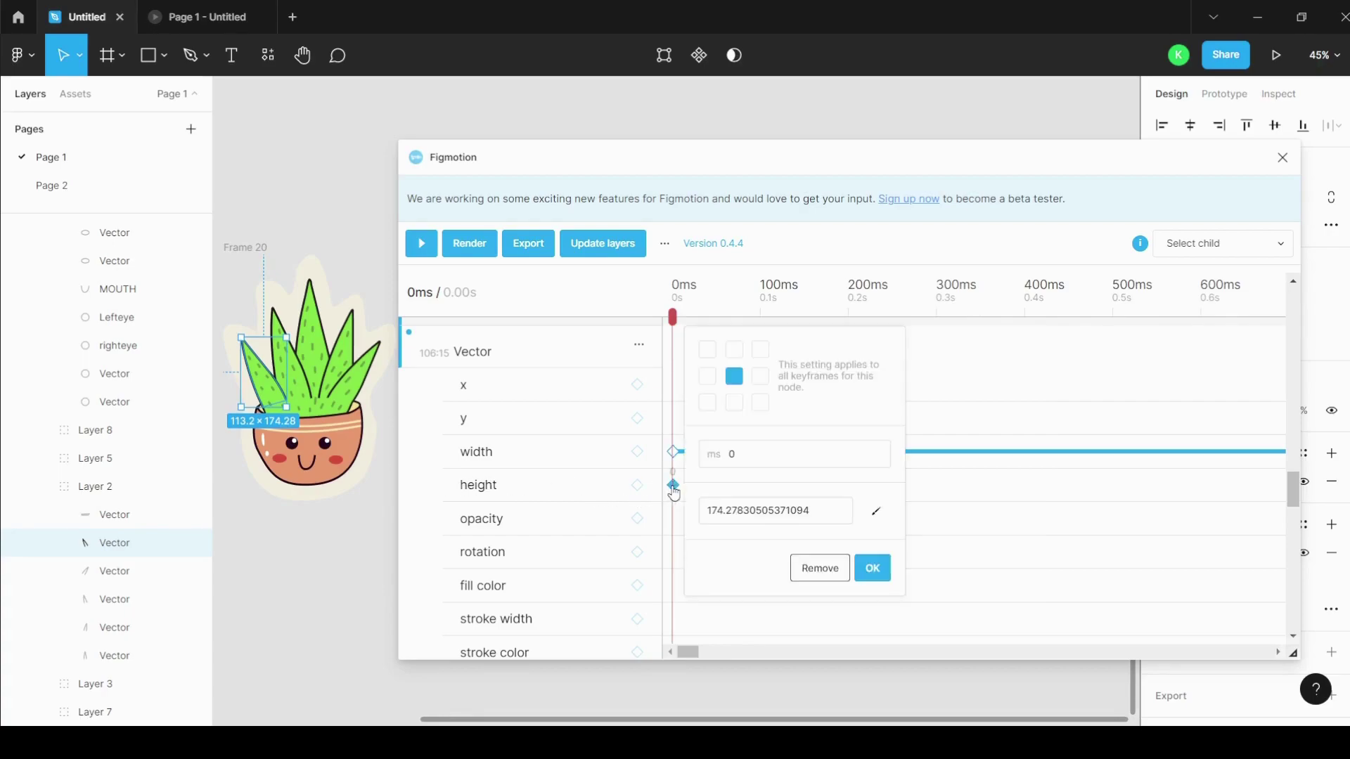
pyautogui.click(732, 457)
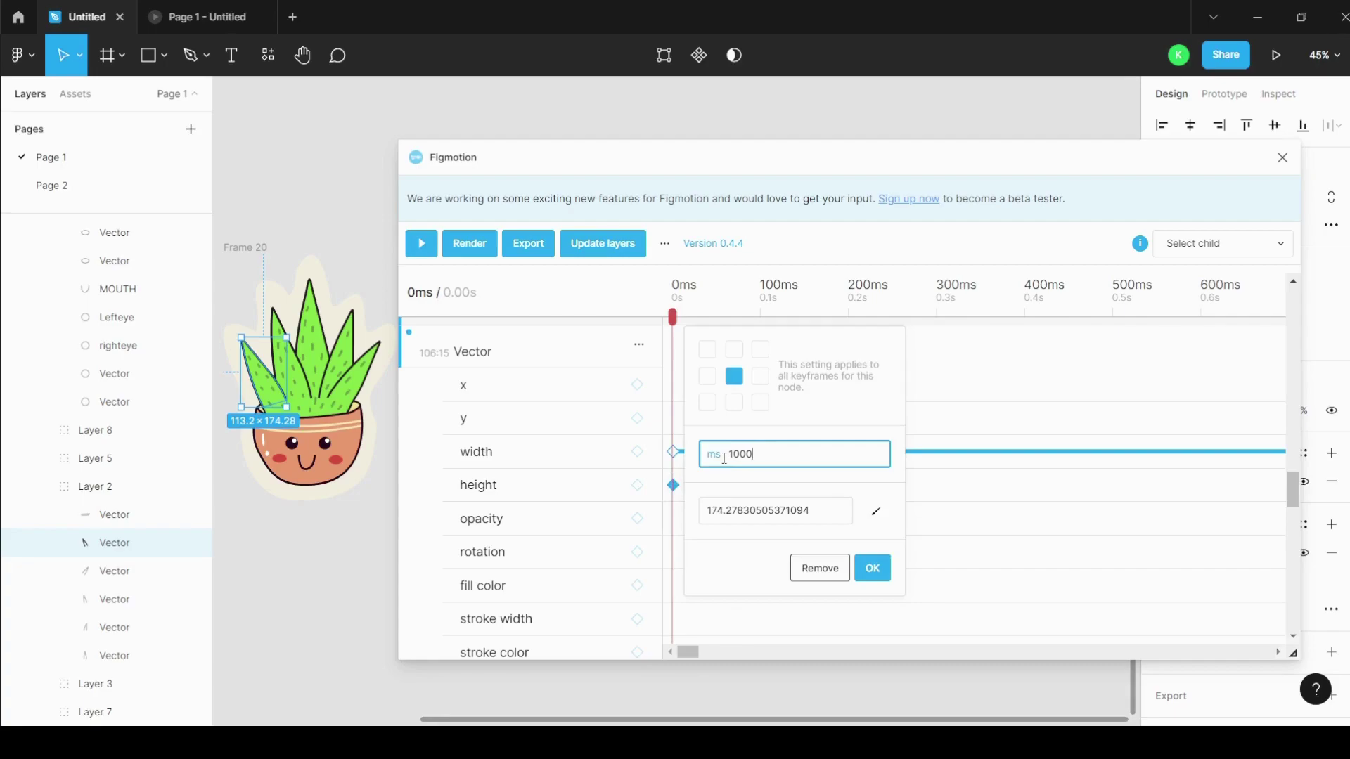
pyautogui.click(892, 583)
# Step: Set the left leaf's height to 190 in its keyframe at 1000 ms
pyautogui.hscroll(5, 1010, 497)
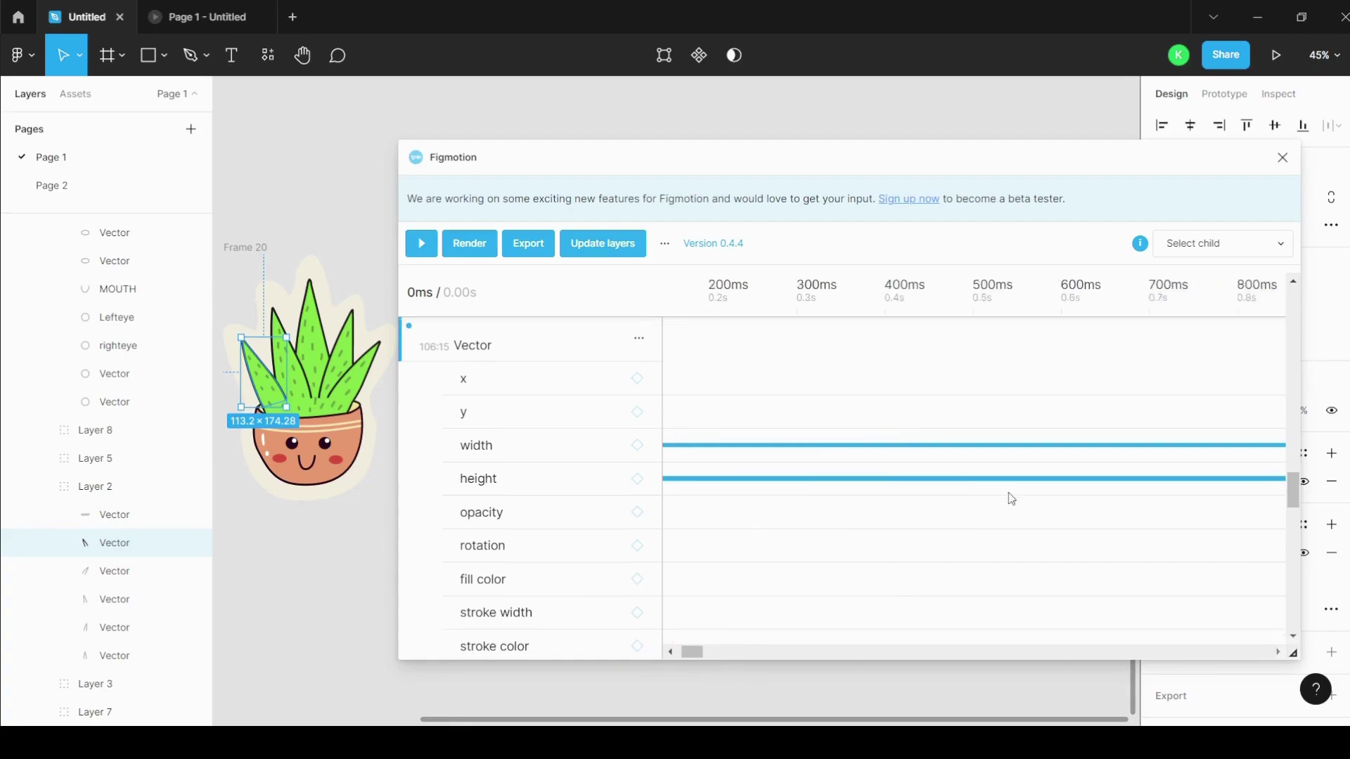
pyautogui.scroll(1, 984, 499)
pyautogui.hscroll(-1, 907, 524)
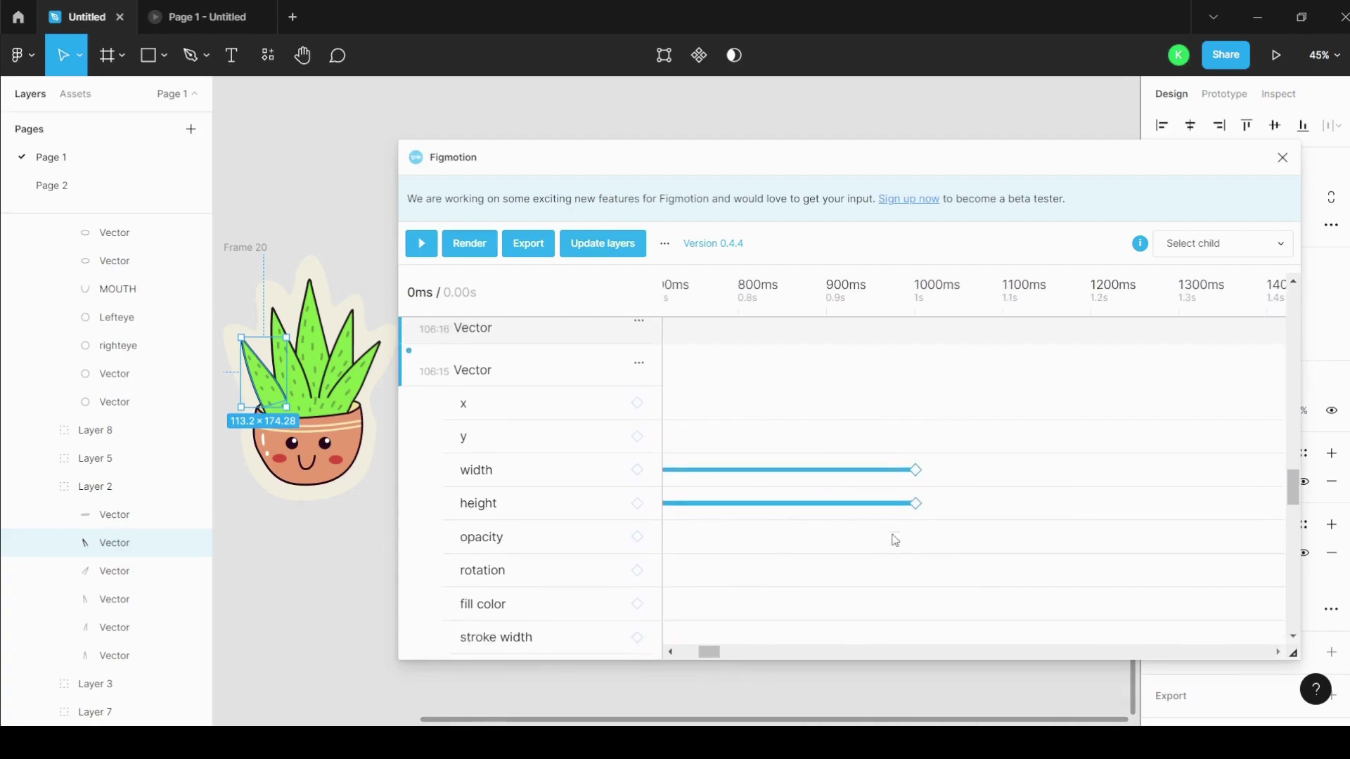
pyautogui.click(915, 506)
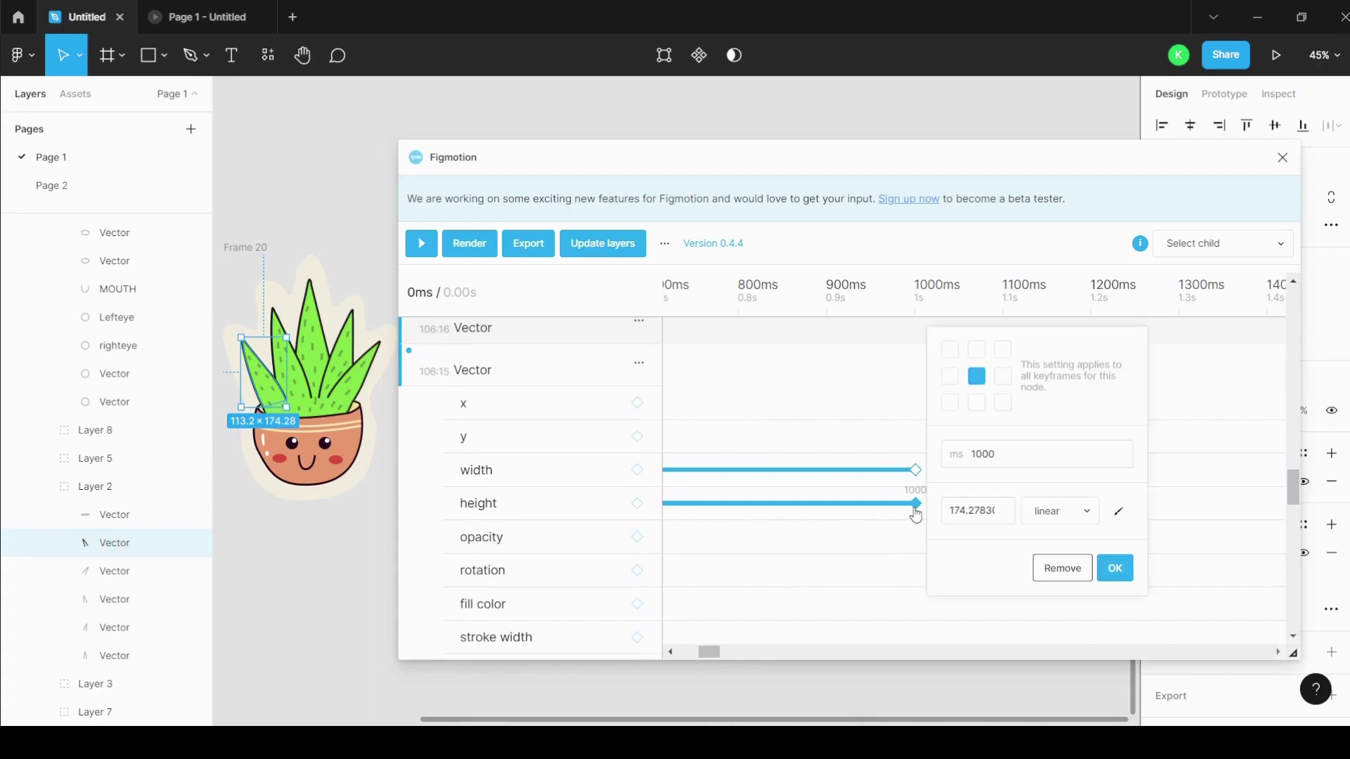
pyautogui.doubleClick(961, 511)
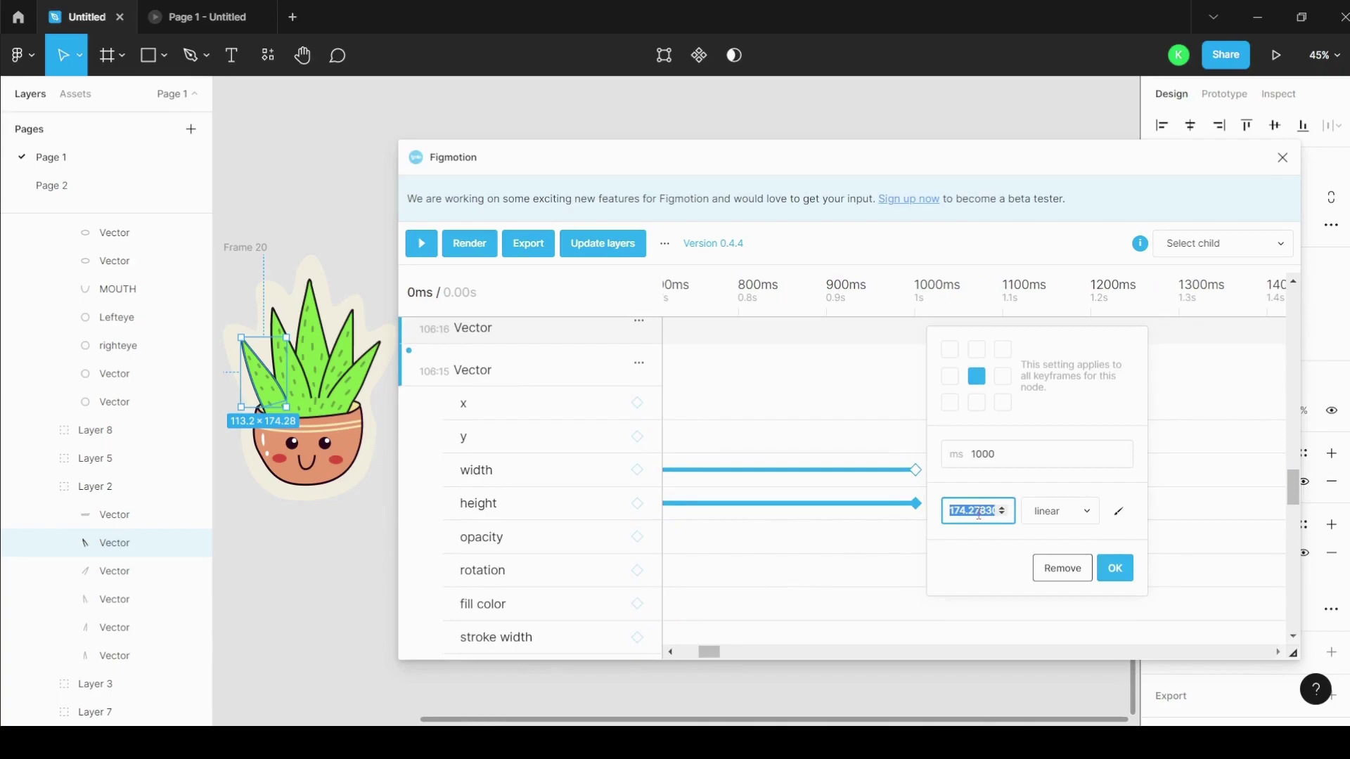
pyautogui.write('190')
pyautogui.press('Return')
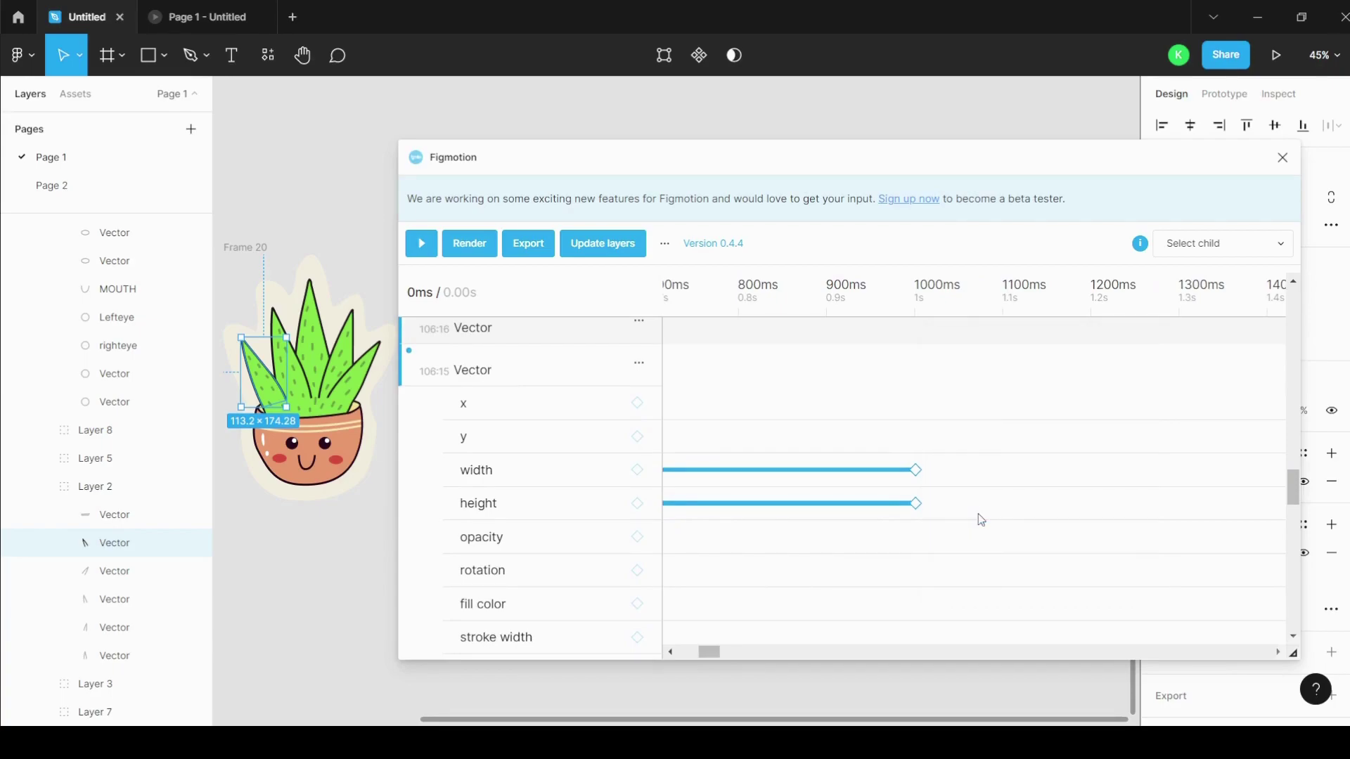
# Step: Select the plant's outermost right leaf and review its width and height keyframes across the timeline
pyautogui.hscroll(-5, 980, 520)
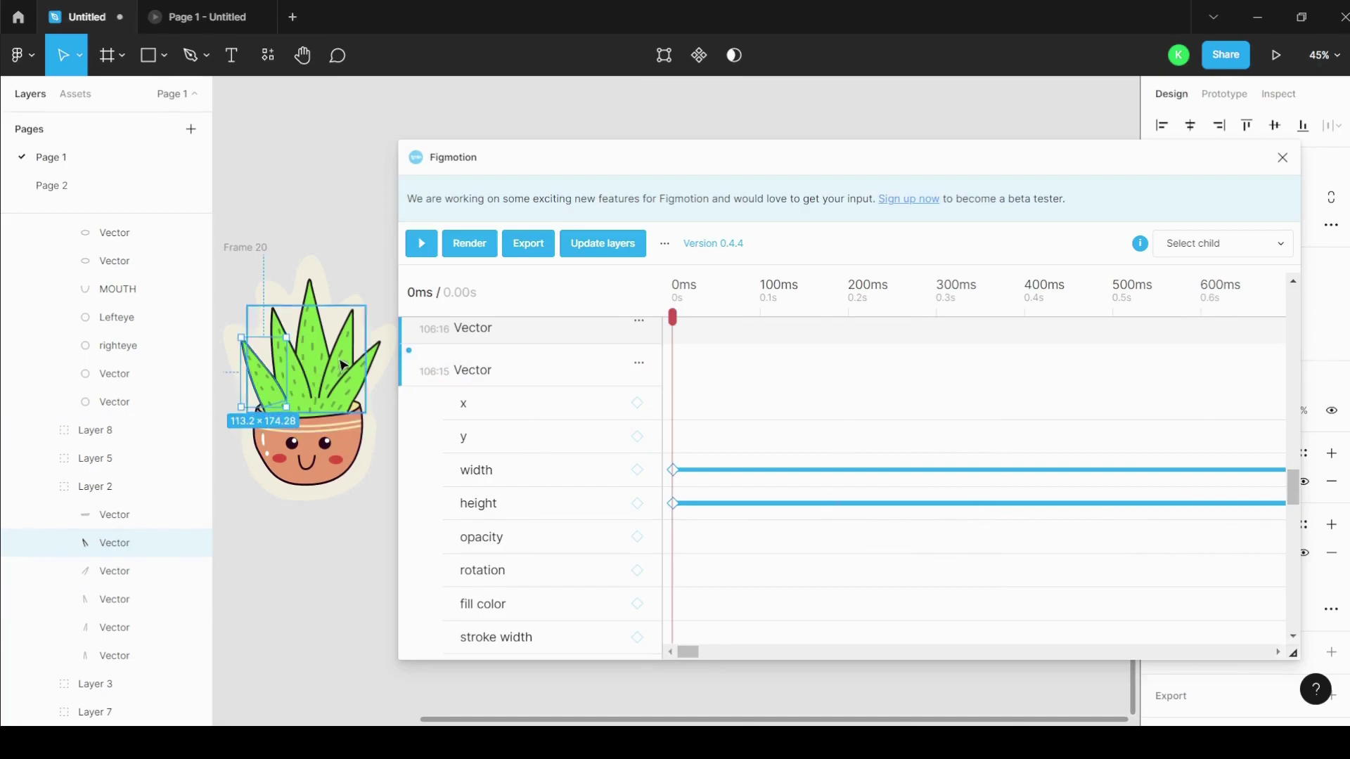
pyautogui.click(385, 348)
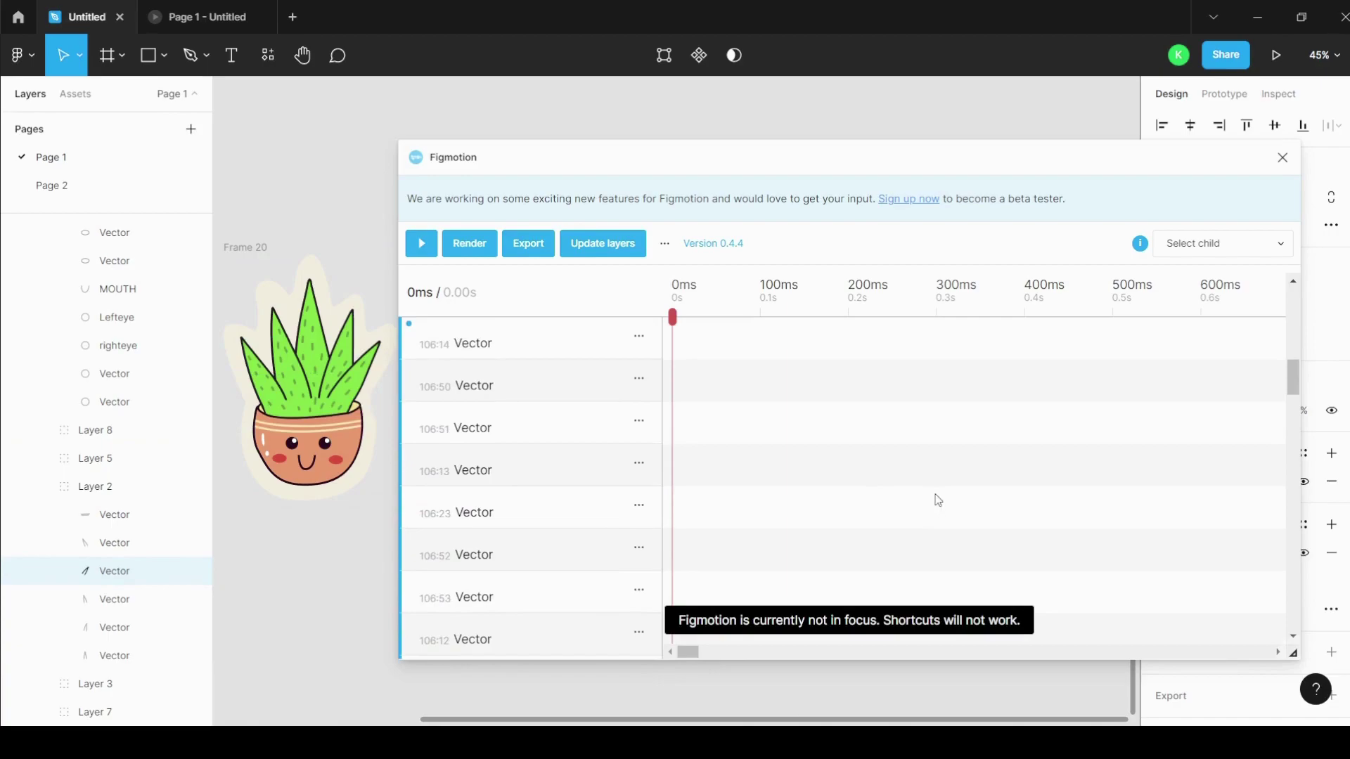
pyautogui.click(499, 348)
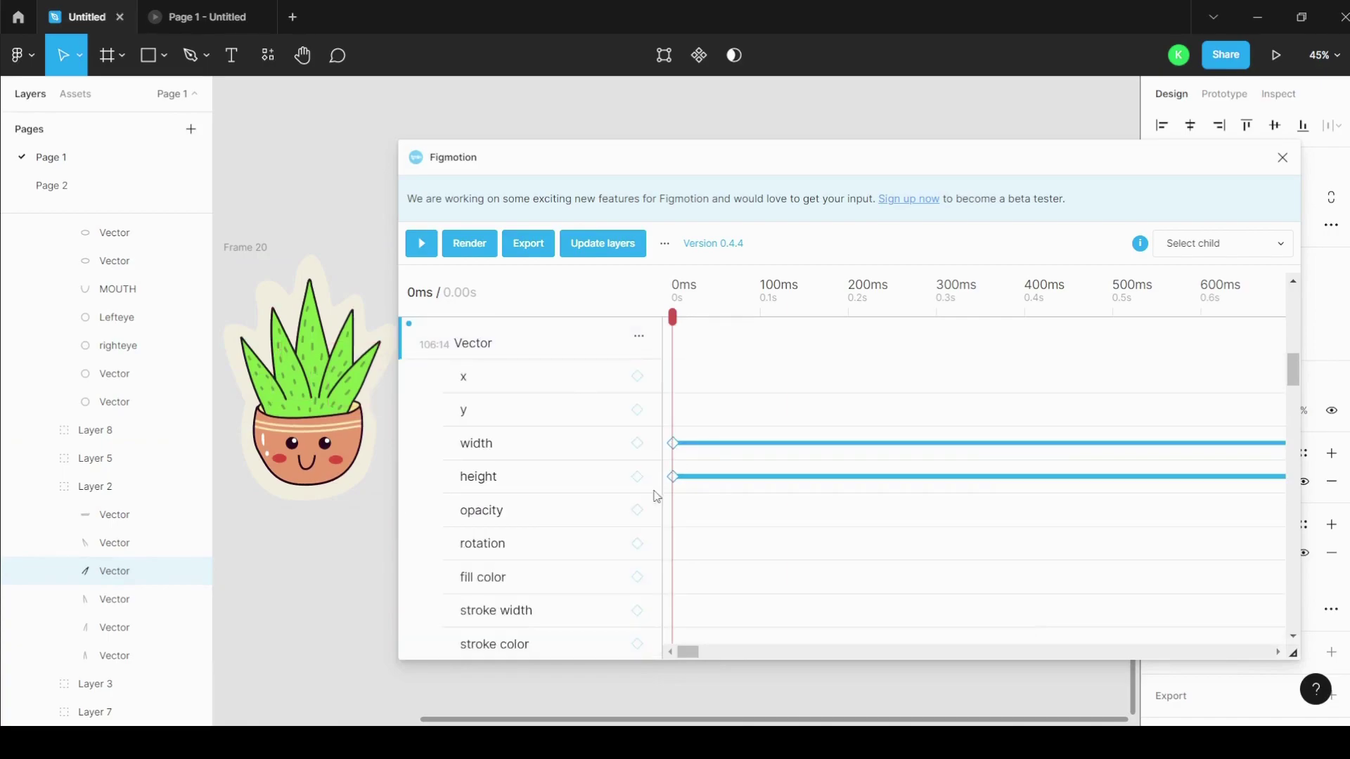
pyautogui.hscroll(10, 984, 498)
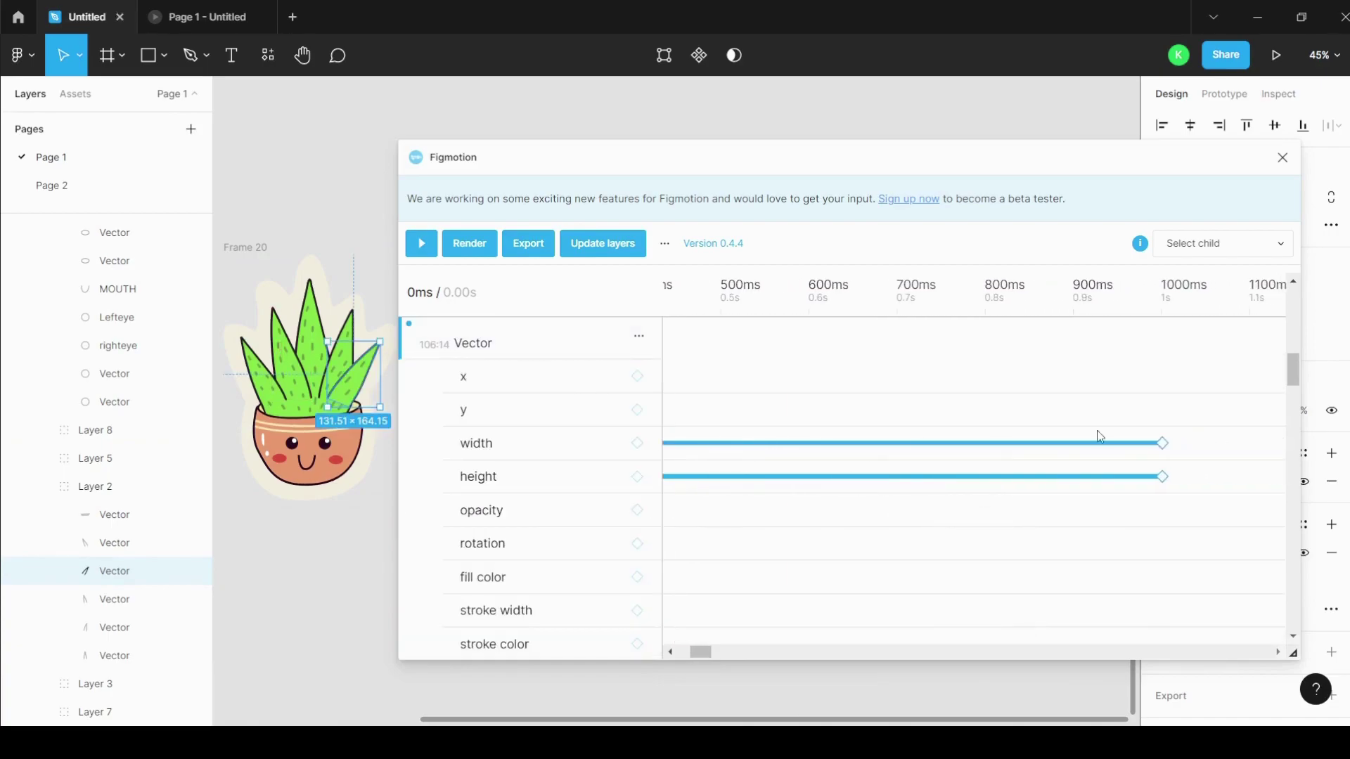
pyautogui.scroll(-5, 1072, 500)
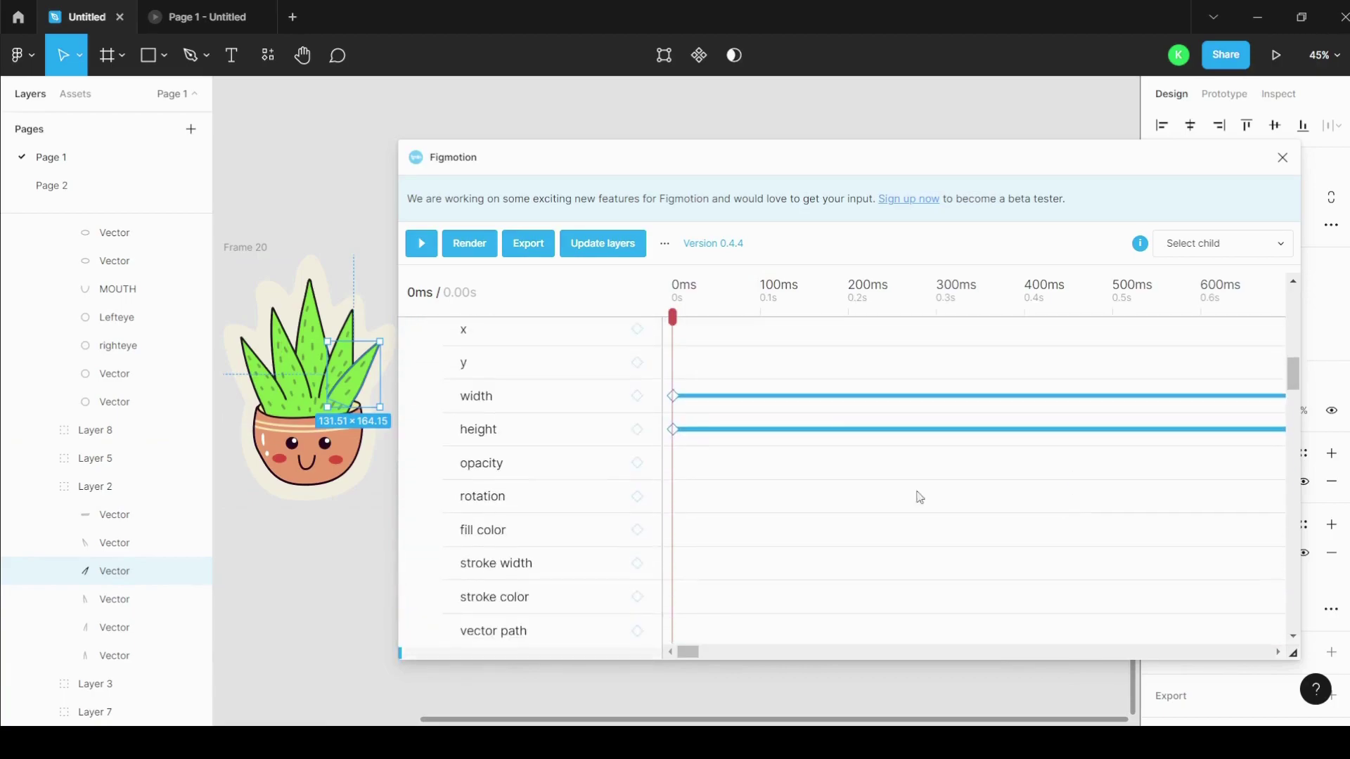
pyautogui.scroll(3, 309, 450)
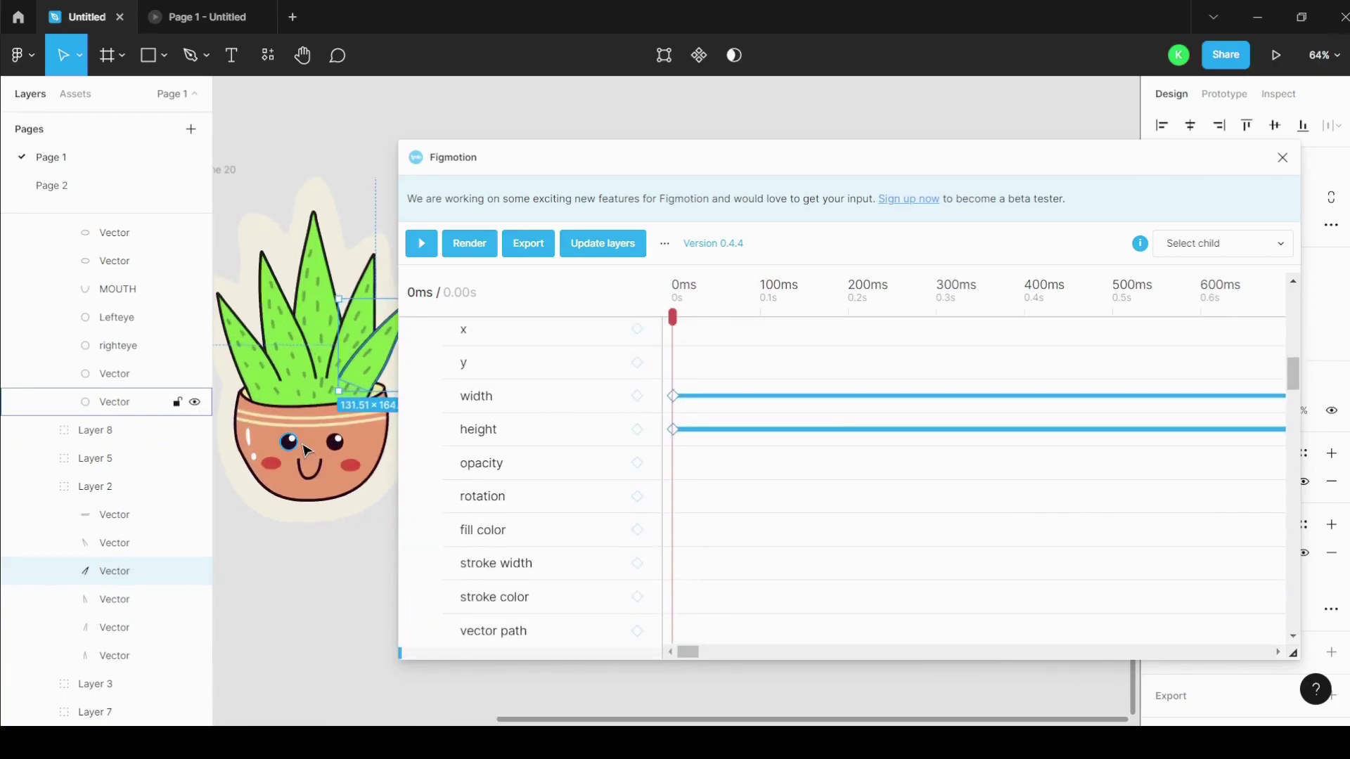
# Step: Select the righteye layer on the plant's face and review its x and y keyframes
pyautogui.click(293, 445)
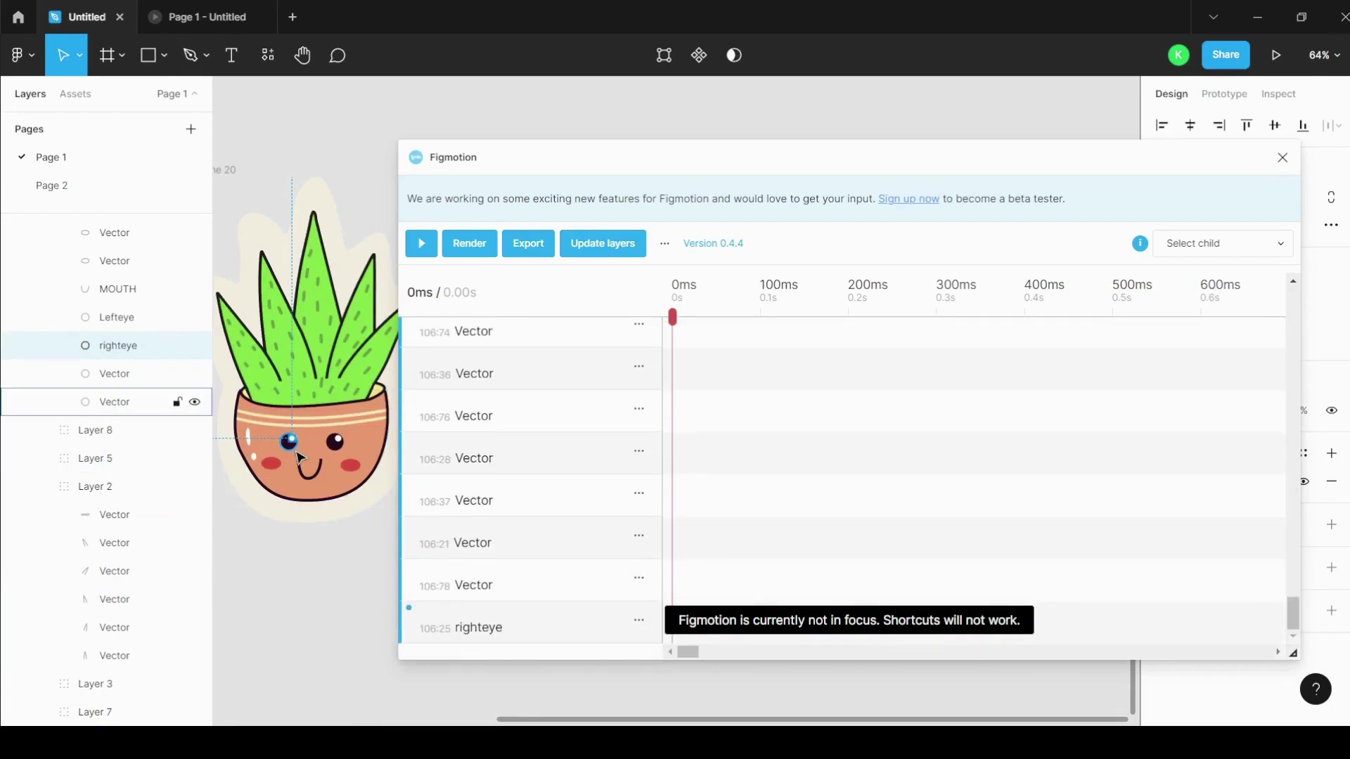
pyautogui.click(490, 627)
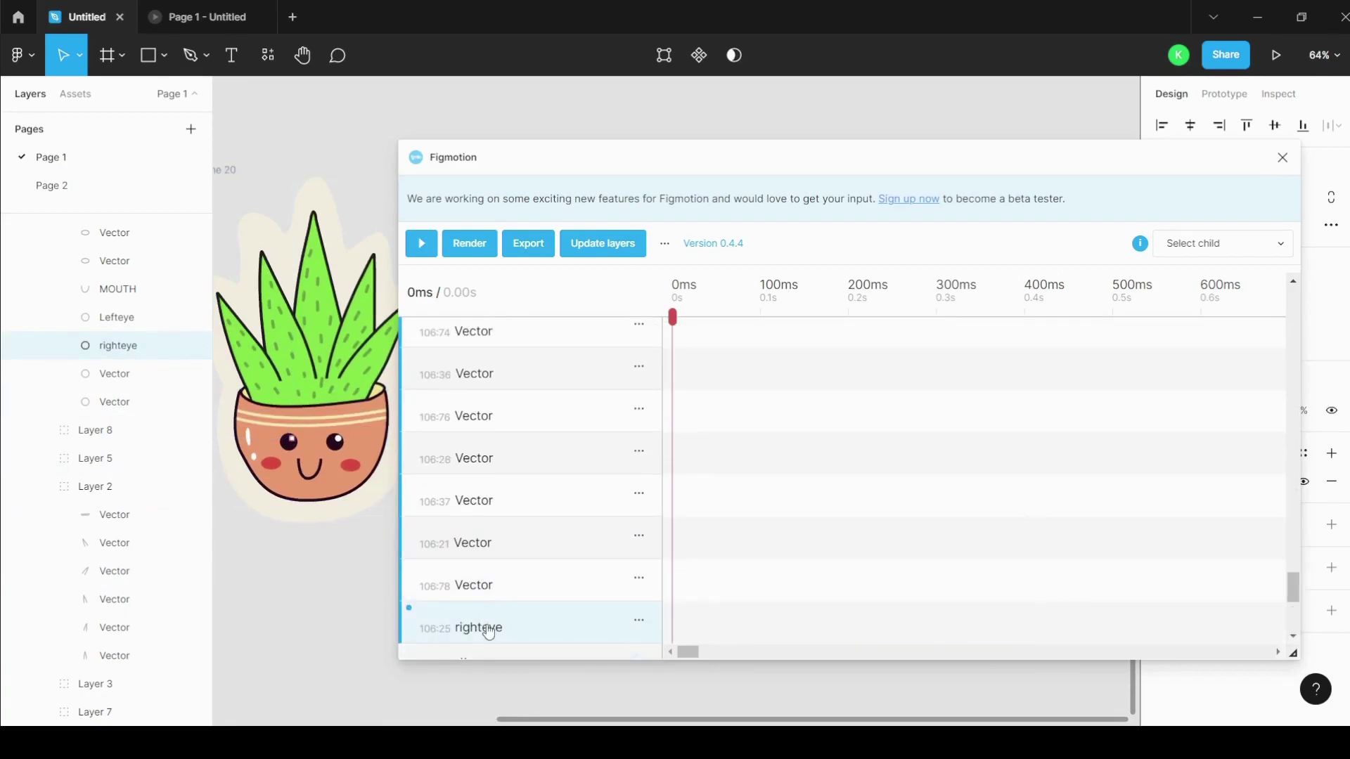
pyautogui.click(500, 608)
pyautogui.scroll(-3, 527, 512)
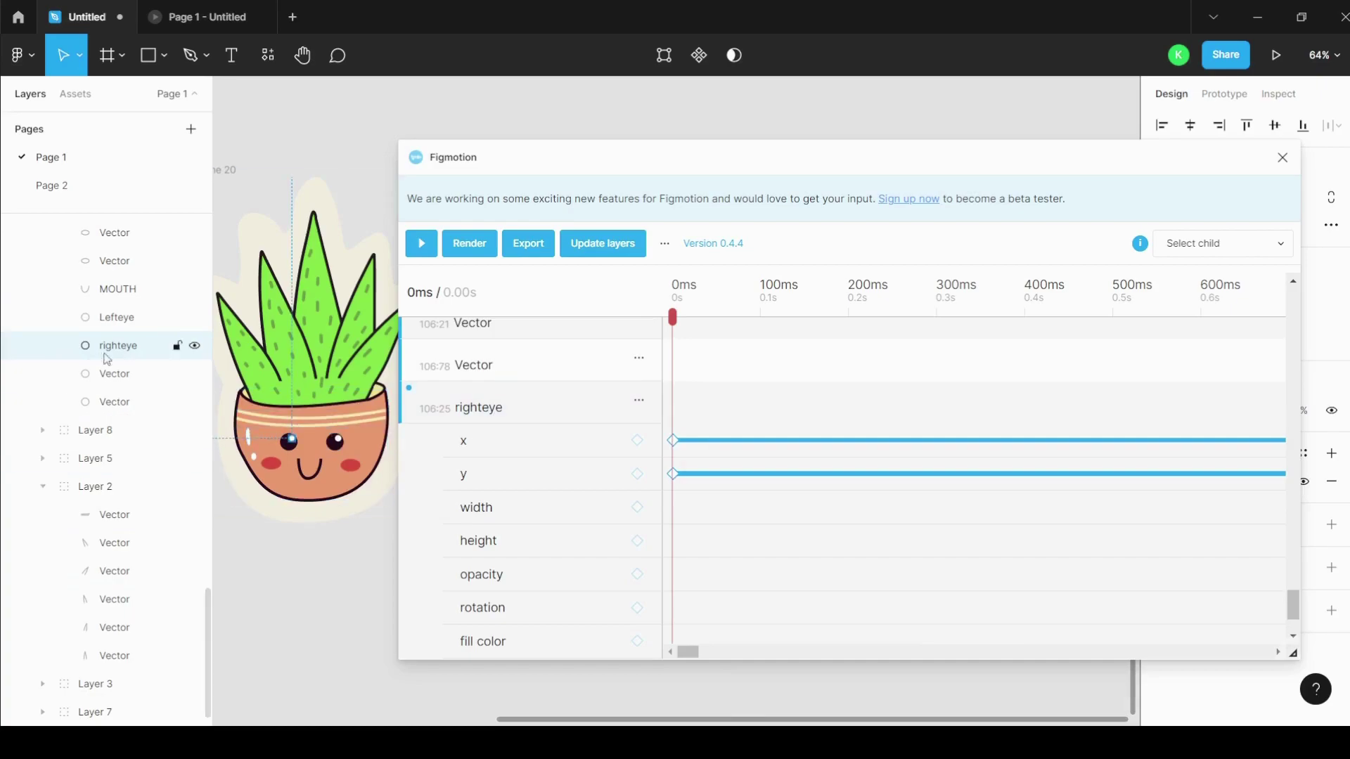
pyautogui.click(500, 413)
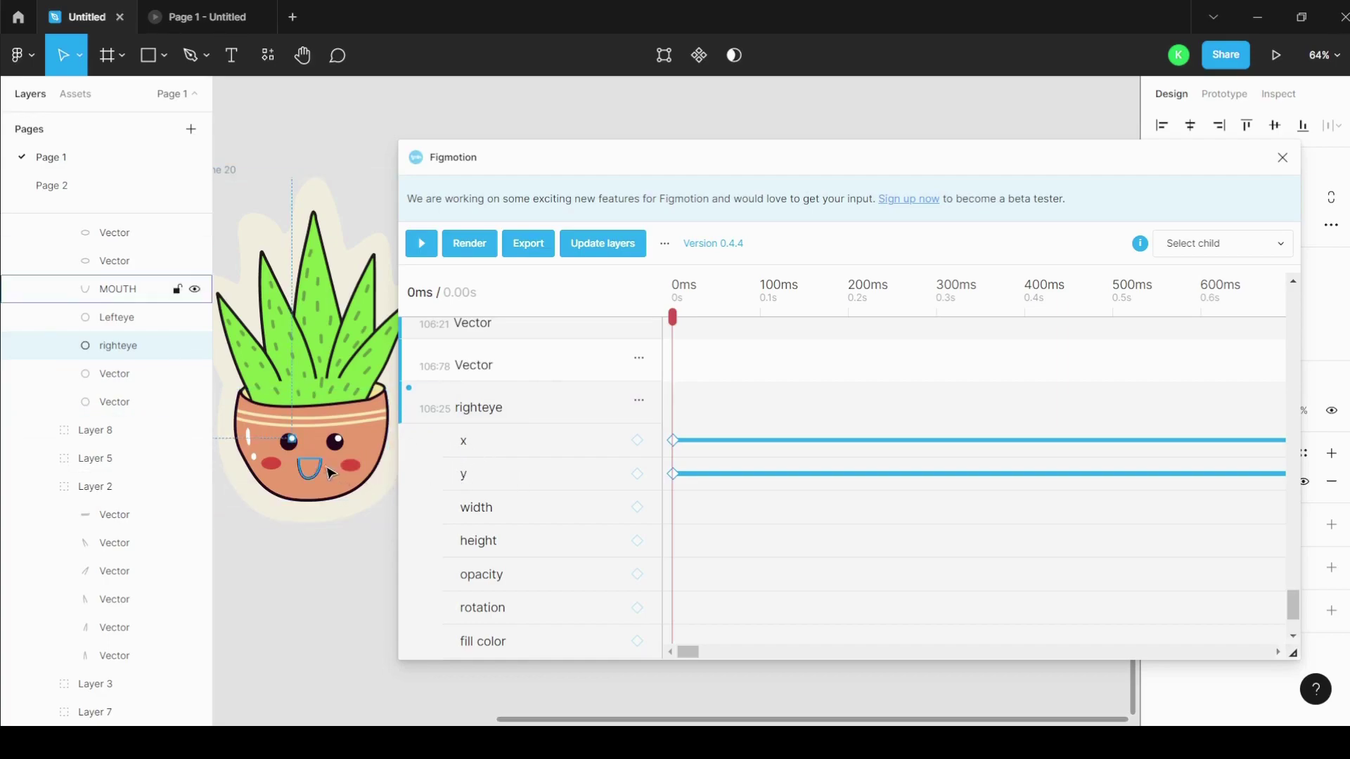
pyautogui.click(292, 440)
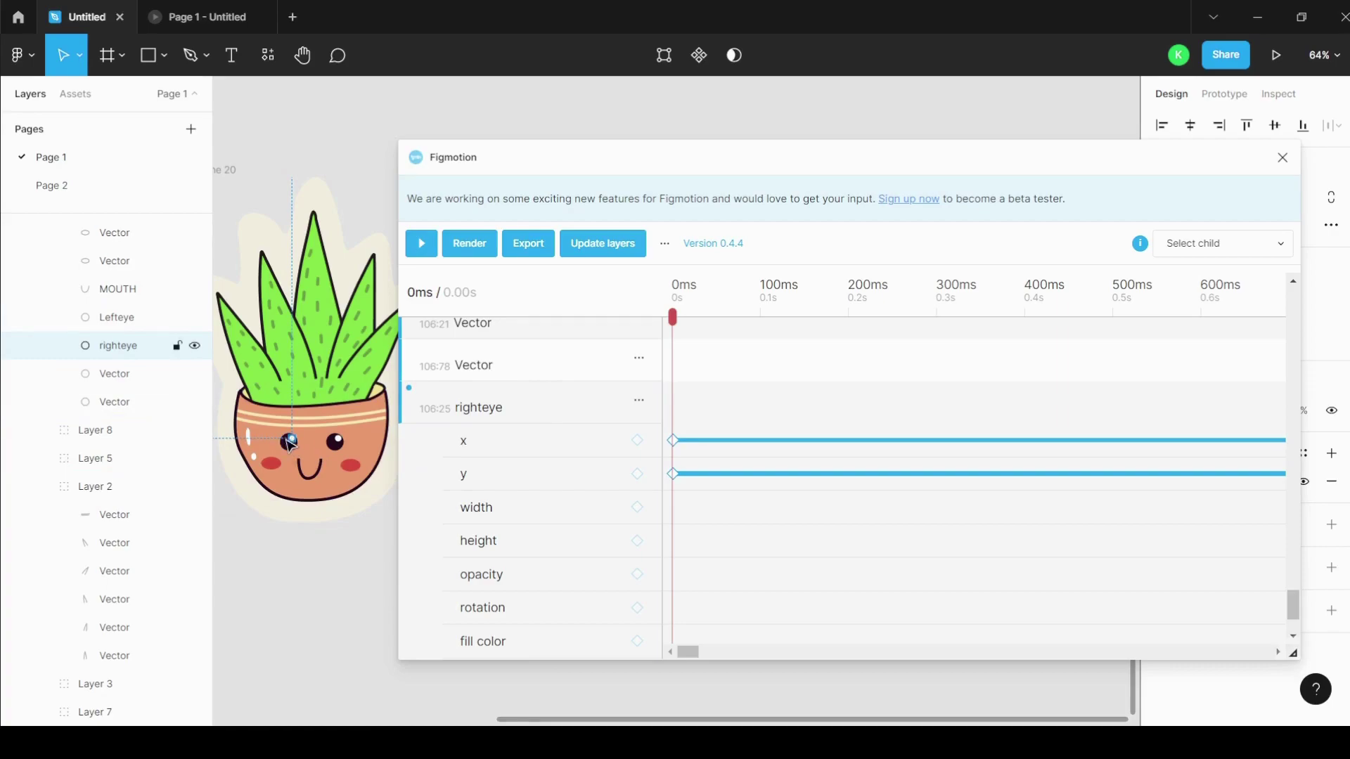
# Step: Check the righteye's x keyframes at 0 ms and 1000 ms and its y keyframe at 1000 ms, then collapse its properties
pyautogui.scroll(5, 294, 442)
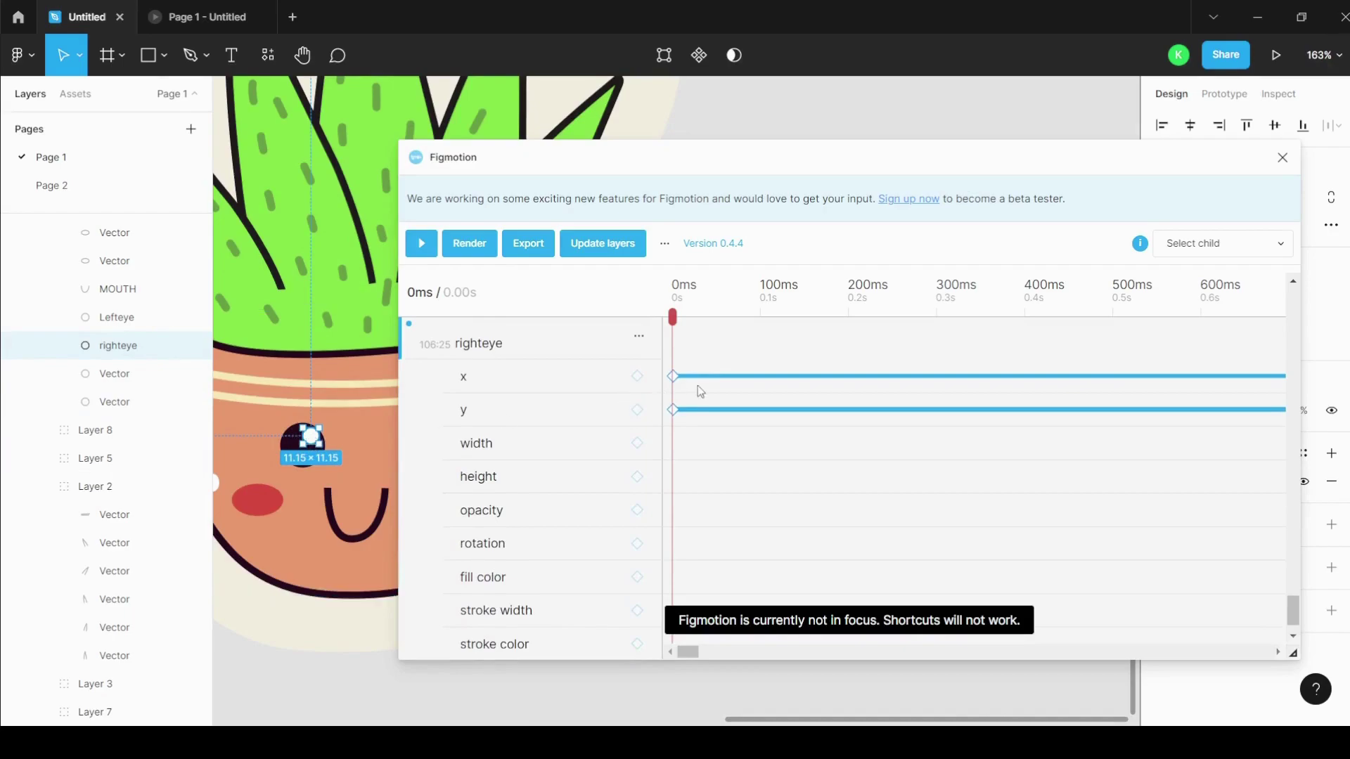
pyautogui.click(673, 376)
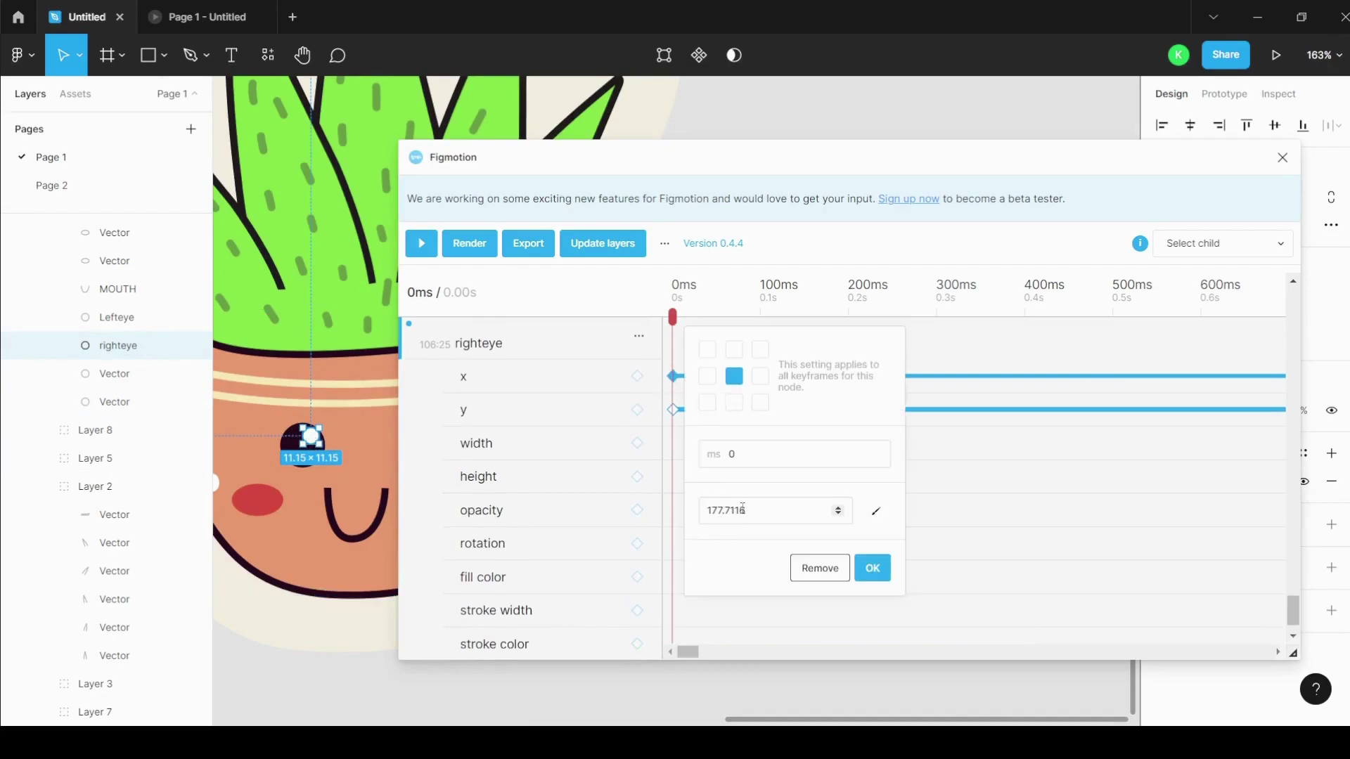
pyautogui.click(872, 567)
pyautogui.hscroll(3, 889, 383)
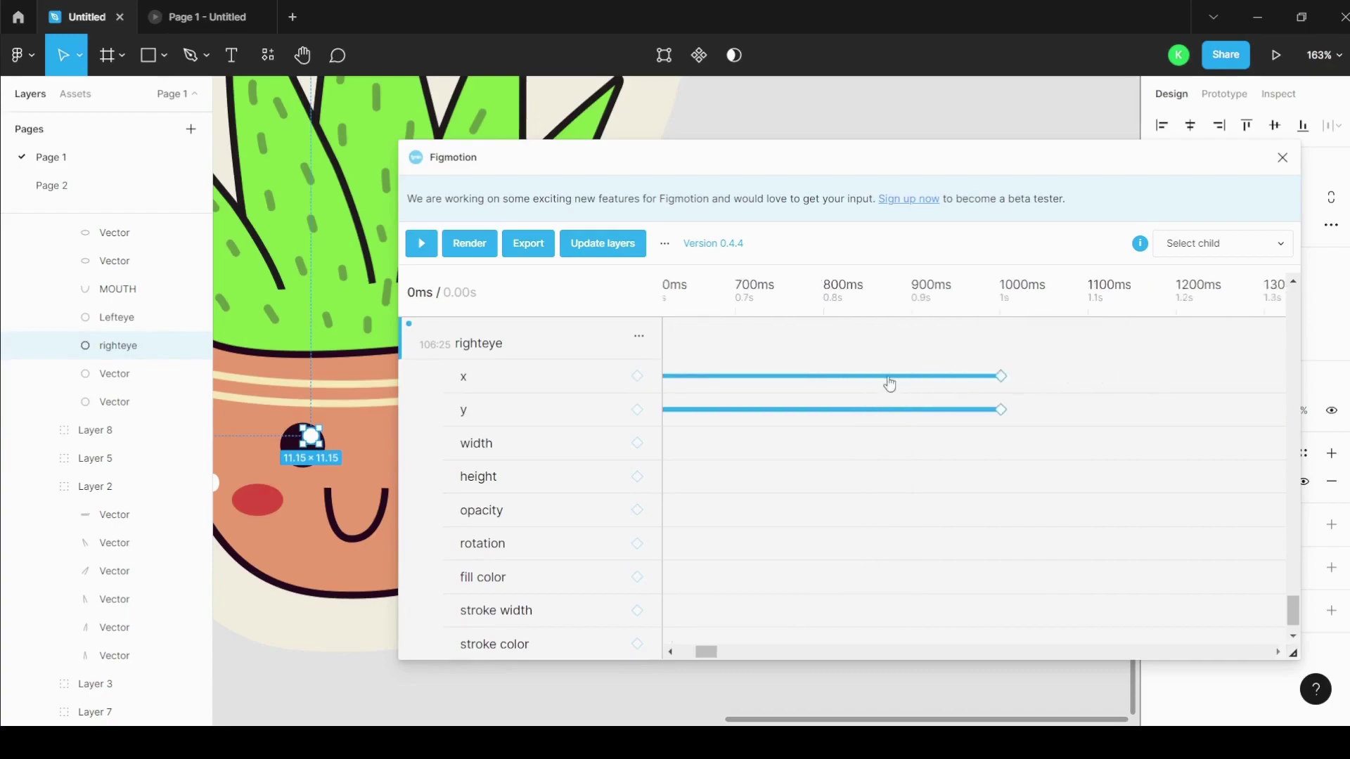
pyautogui.click(979, 376)
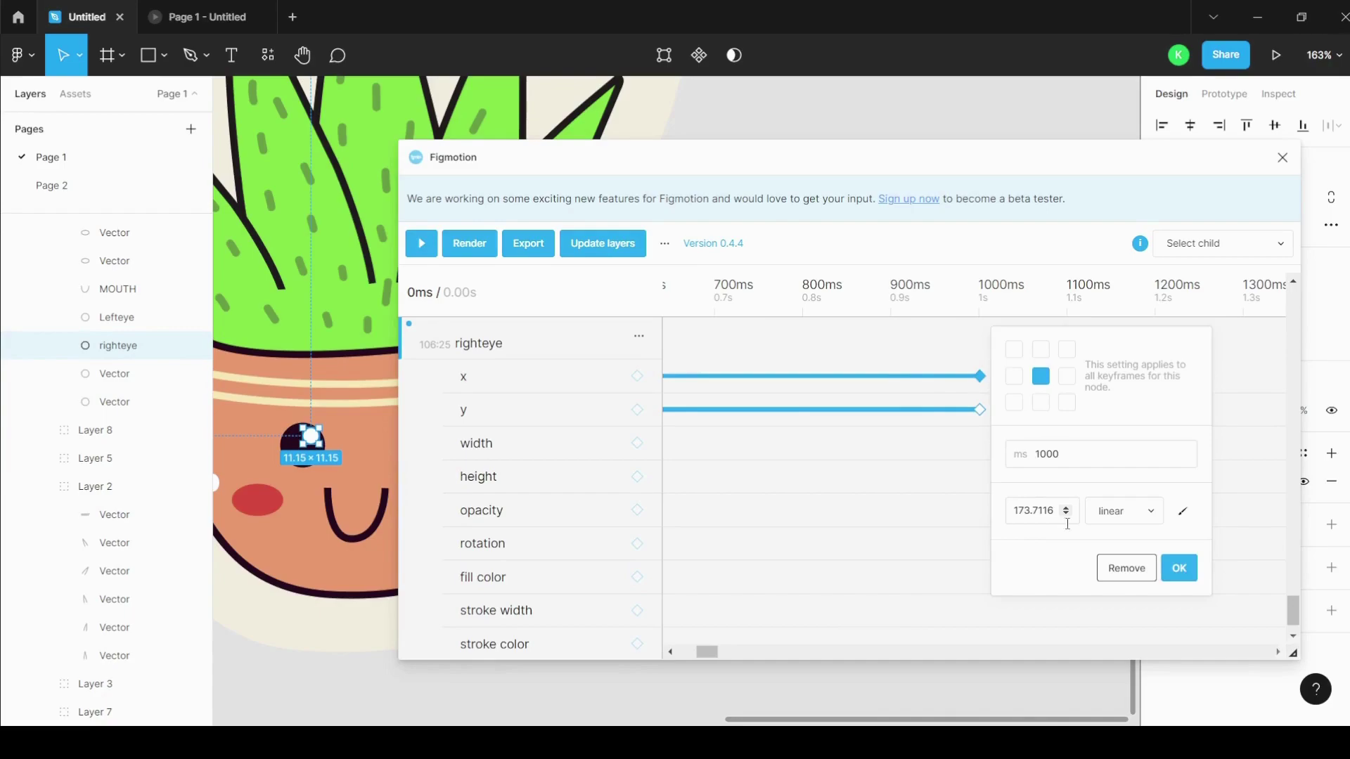
pyautogui.click(1189, 568)
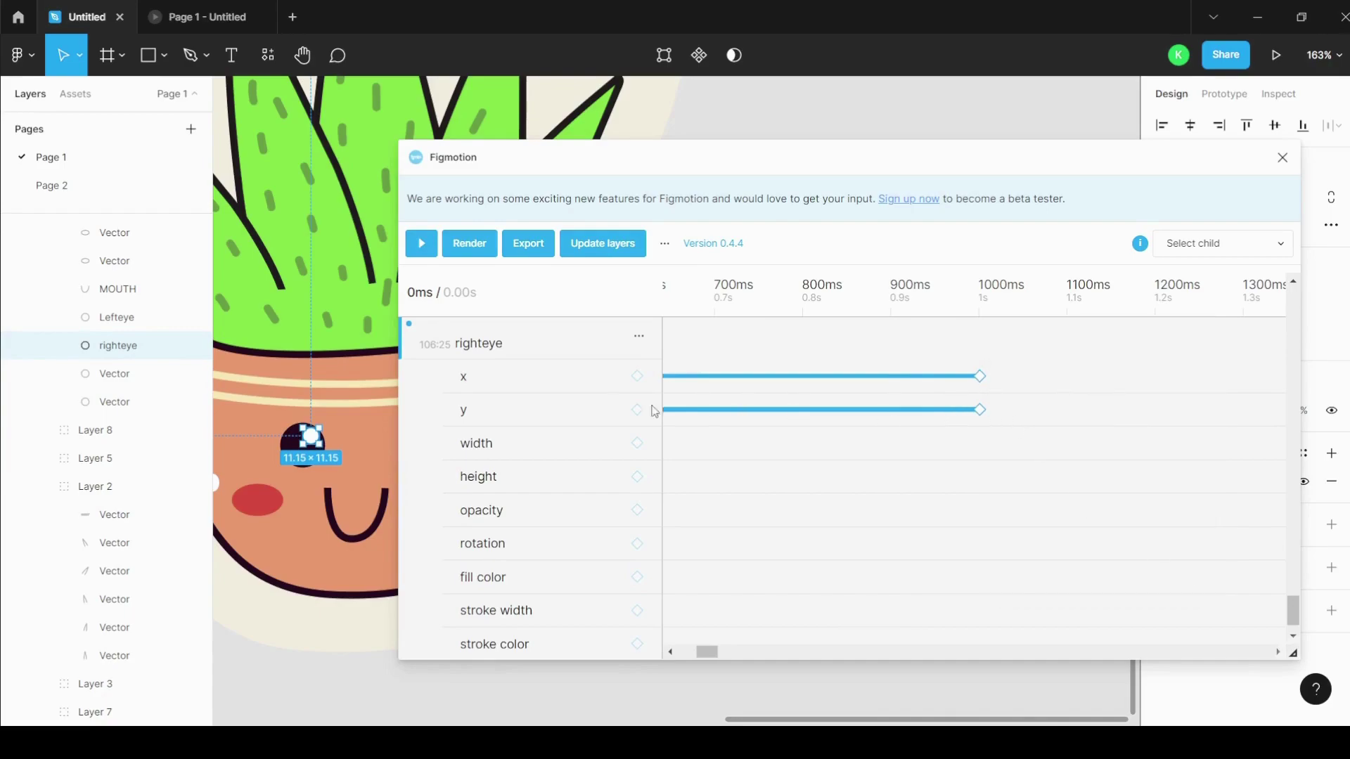
pyautogui.click(979, 410)
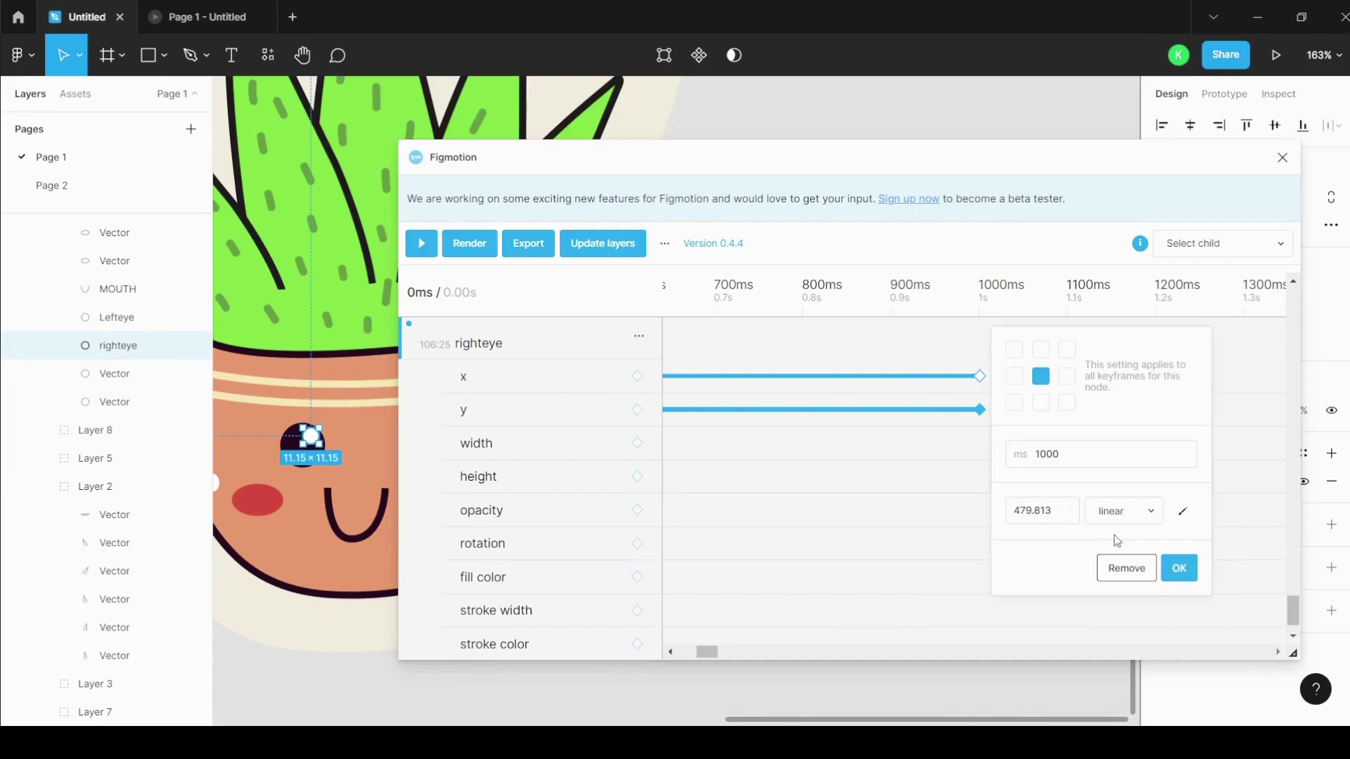
pyautogui.click(1178, 568)
pyautogui.scroll(-1, 1136, 497)
pyautogui.scroll(3, 1053, 517)
pyautogui.hscroll(-1, 1053, 516)
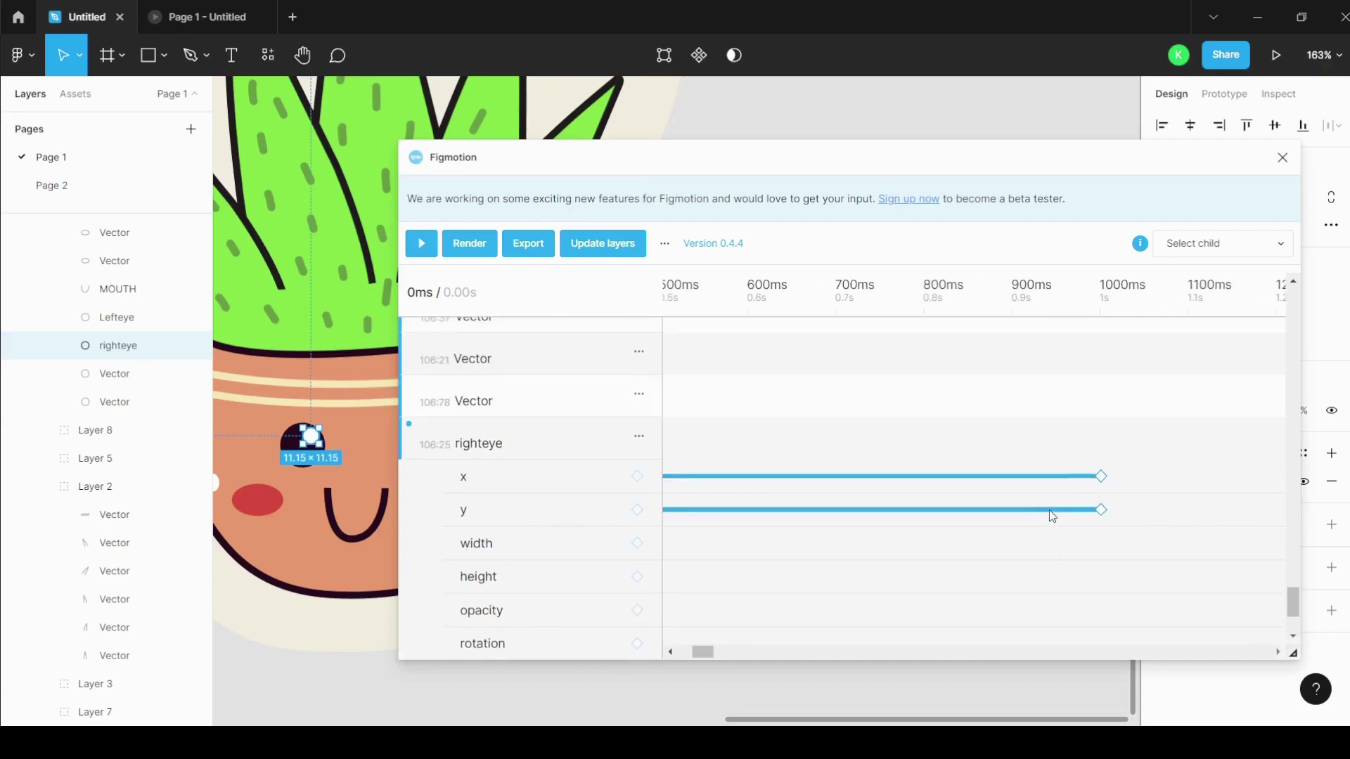
pyautogui.hscroll(-2, 1052, 517)
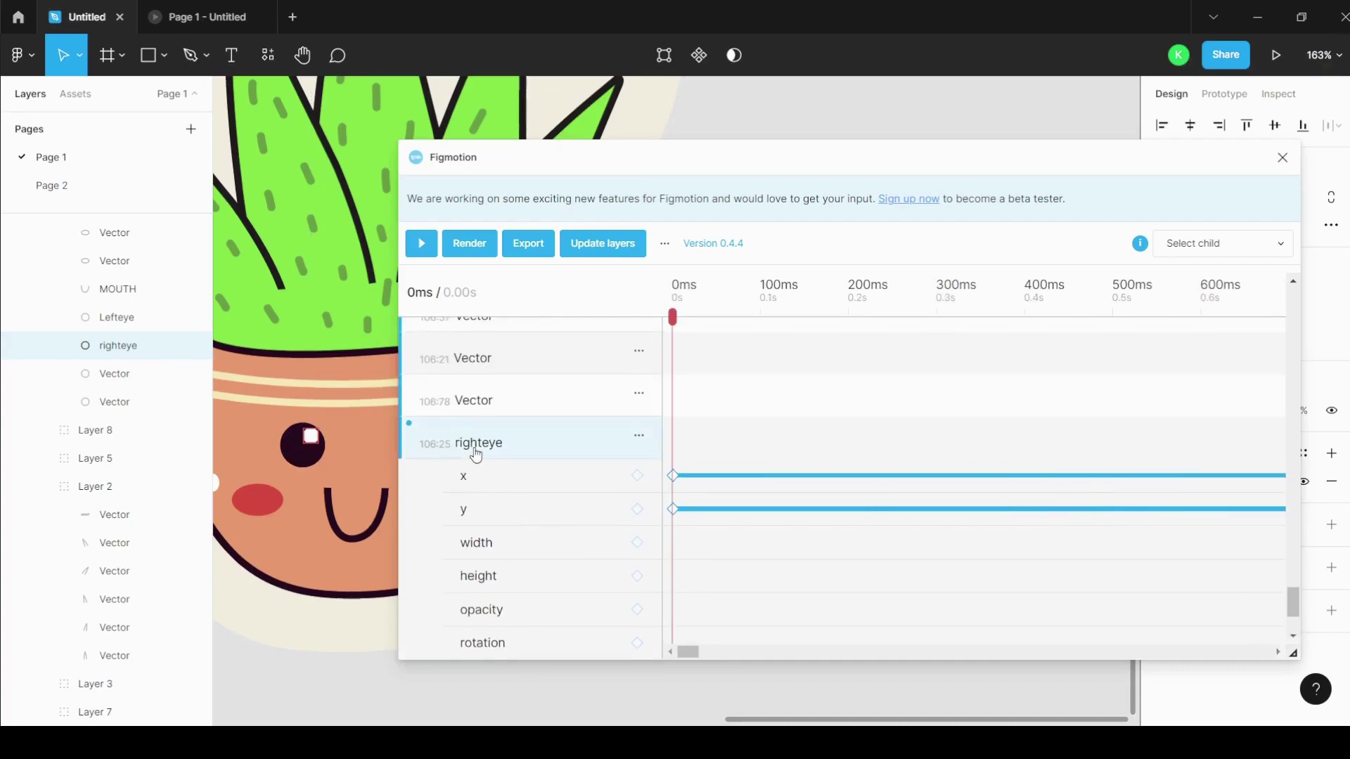
pyautogui.click(476, 448)
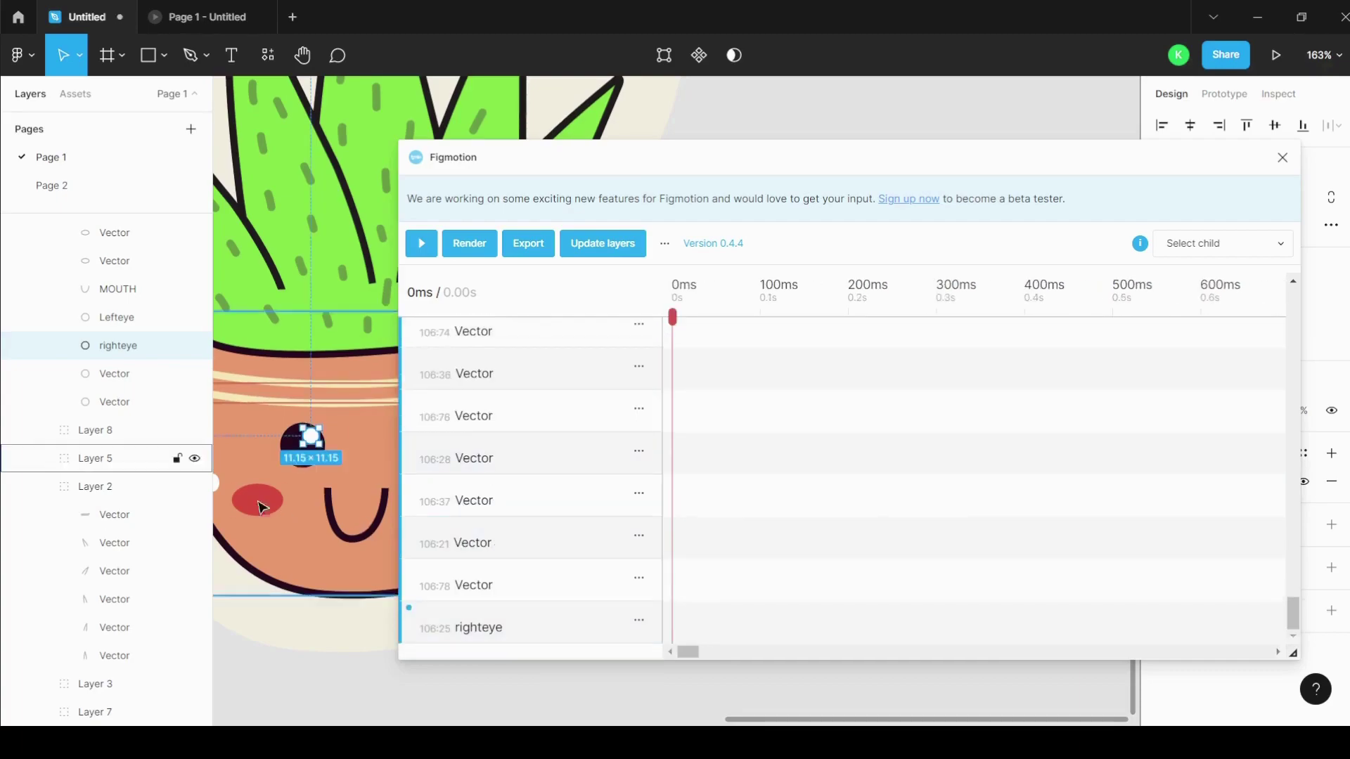
# Step: Select the Lefteye layer and review its x keyframes at 0 ms and 1000 ms
pyautogui.scroll(-5, 261, 507)
pyautogui.click(116, 317)
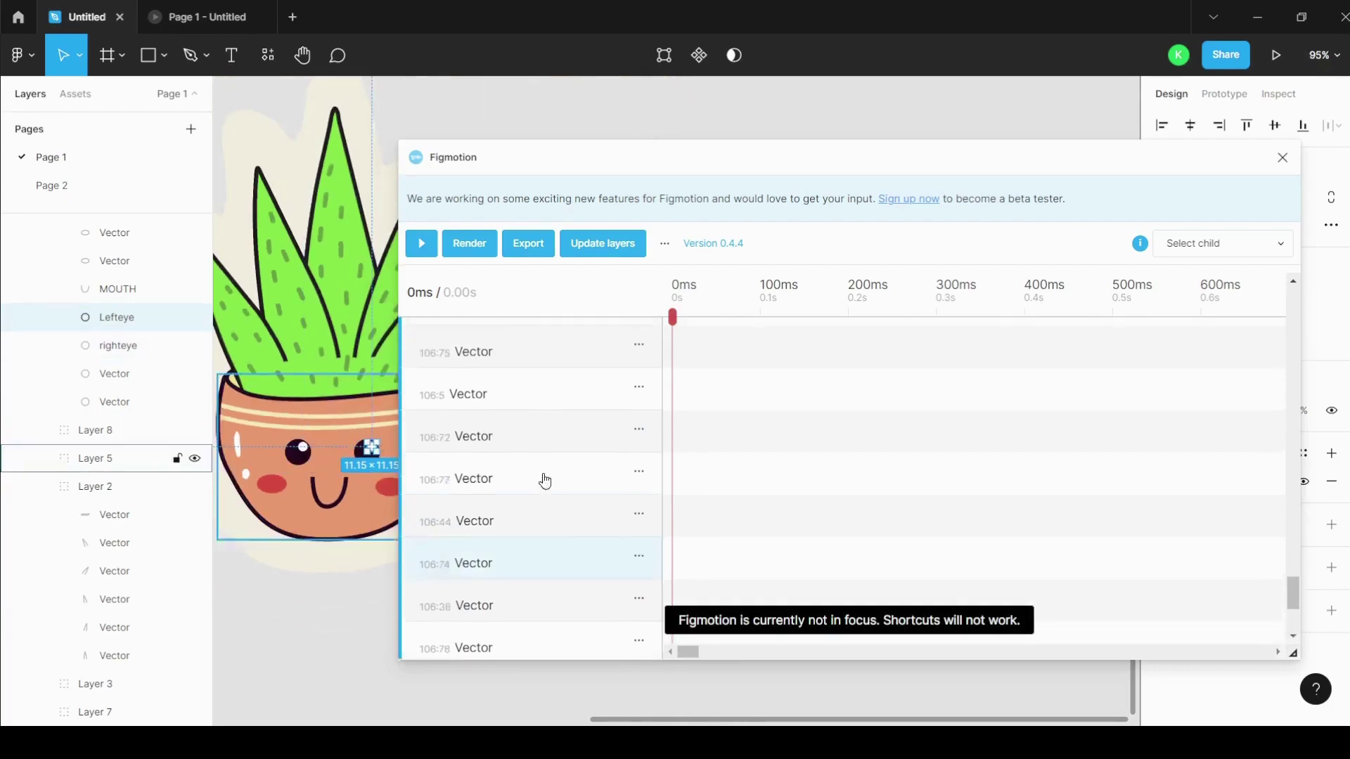
pyautogui.scroll(5, 542, 443)
pyautogui.click(513, 344)
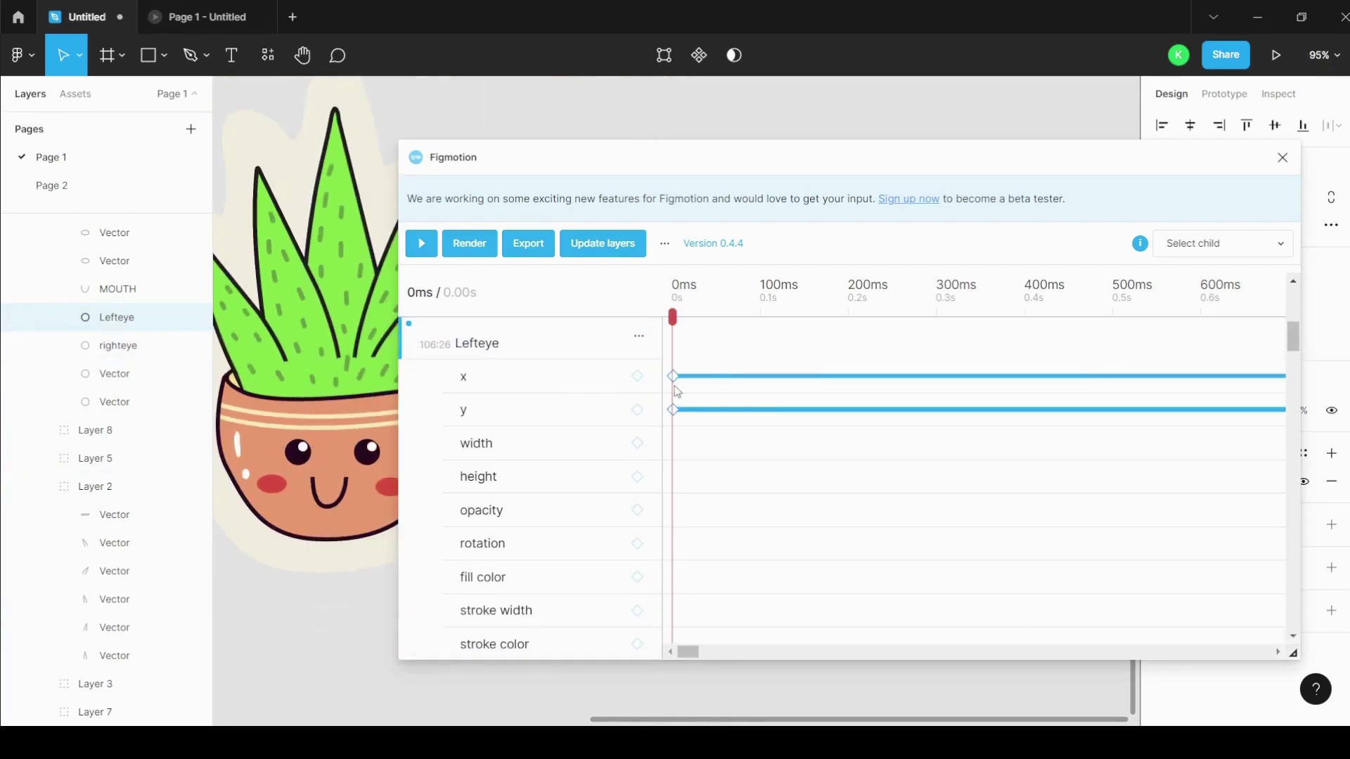
pyautogui.click(674, 377)
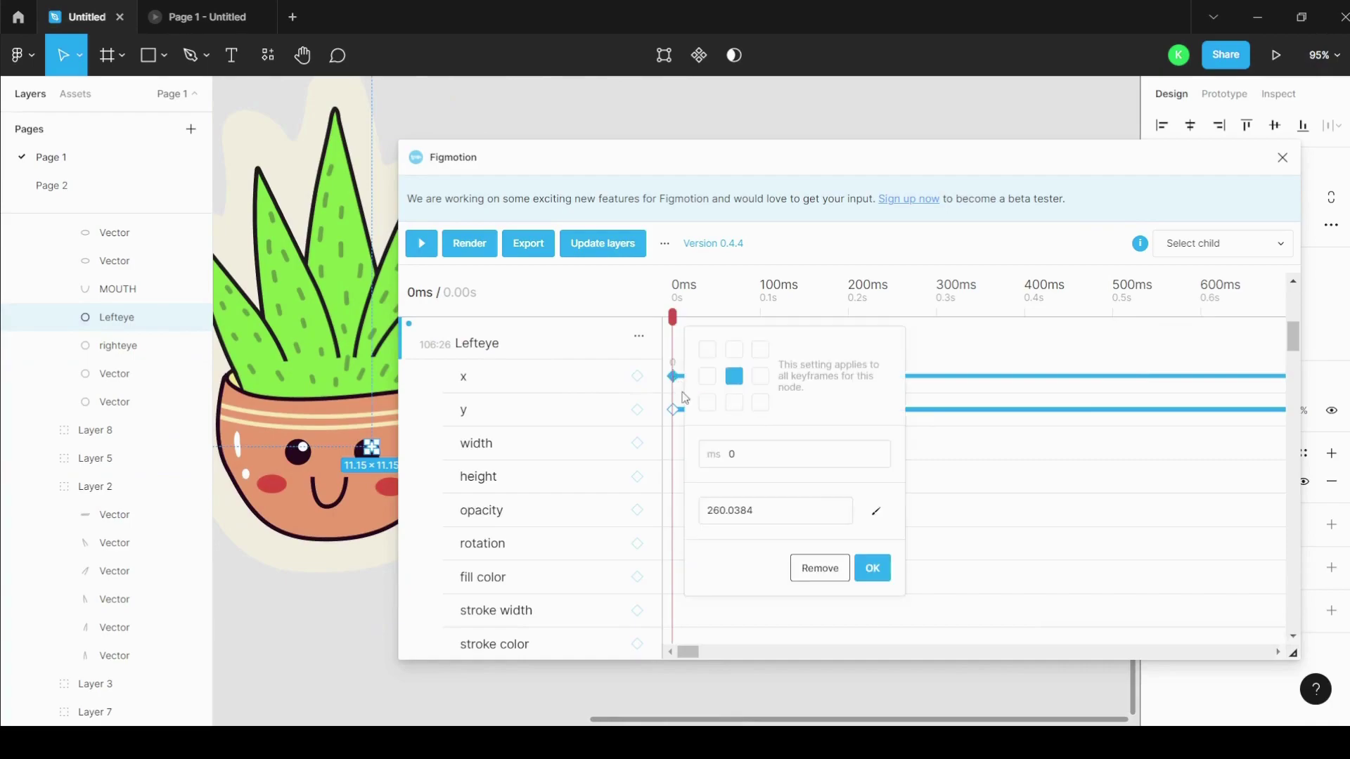
pyautogui.click(872, 566)
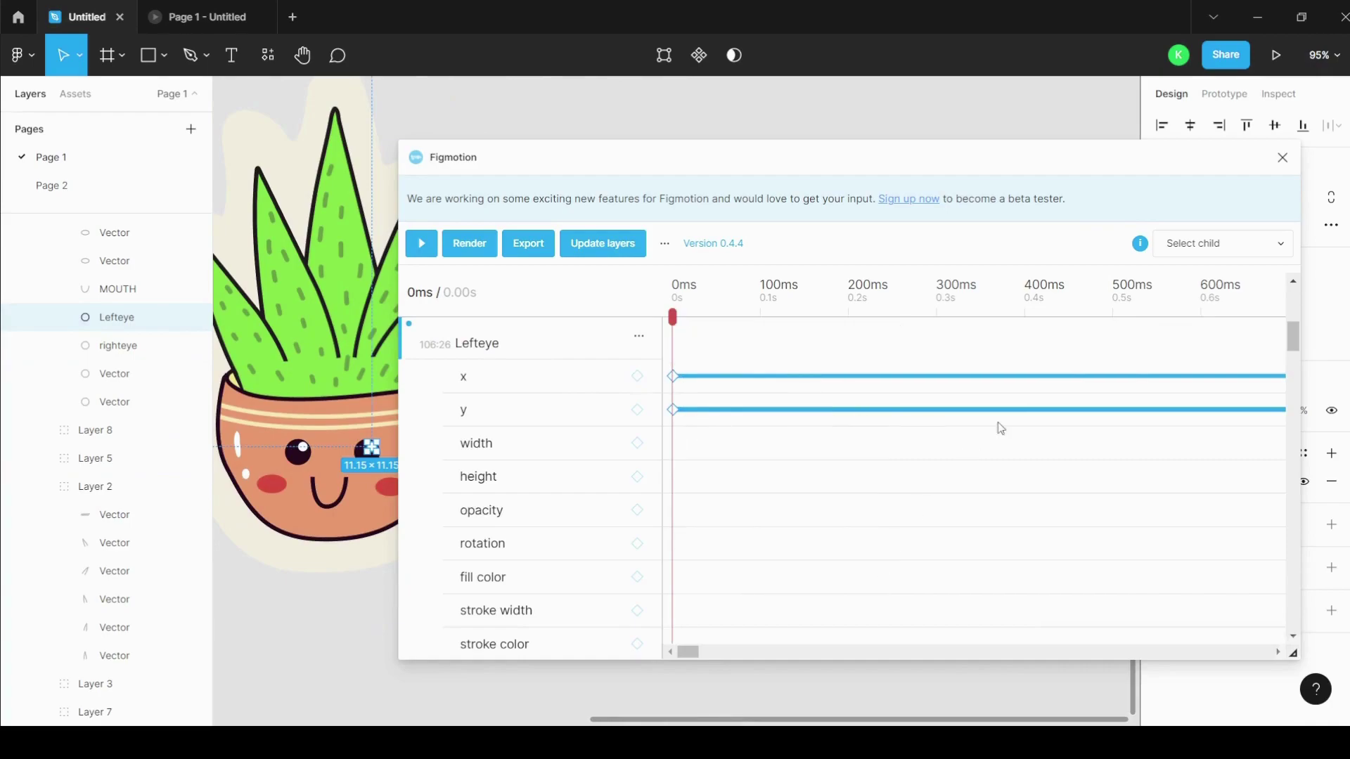
pyautogui.hscroll(10, 1000, 429)
pyautogui.click(804, 376)
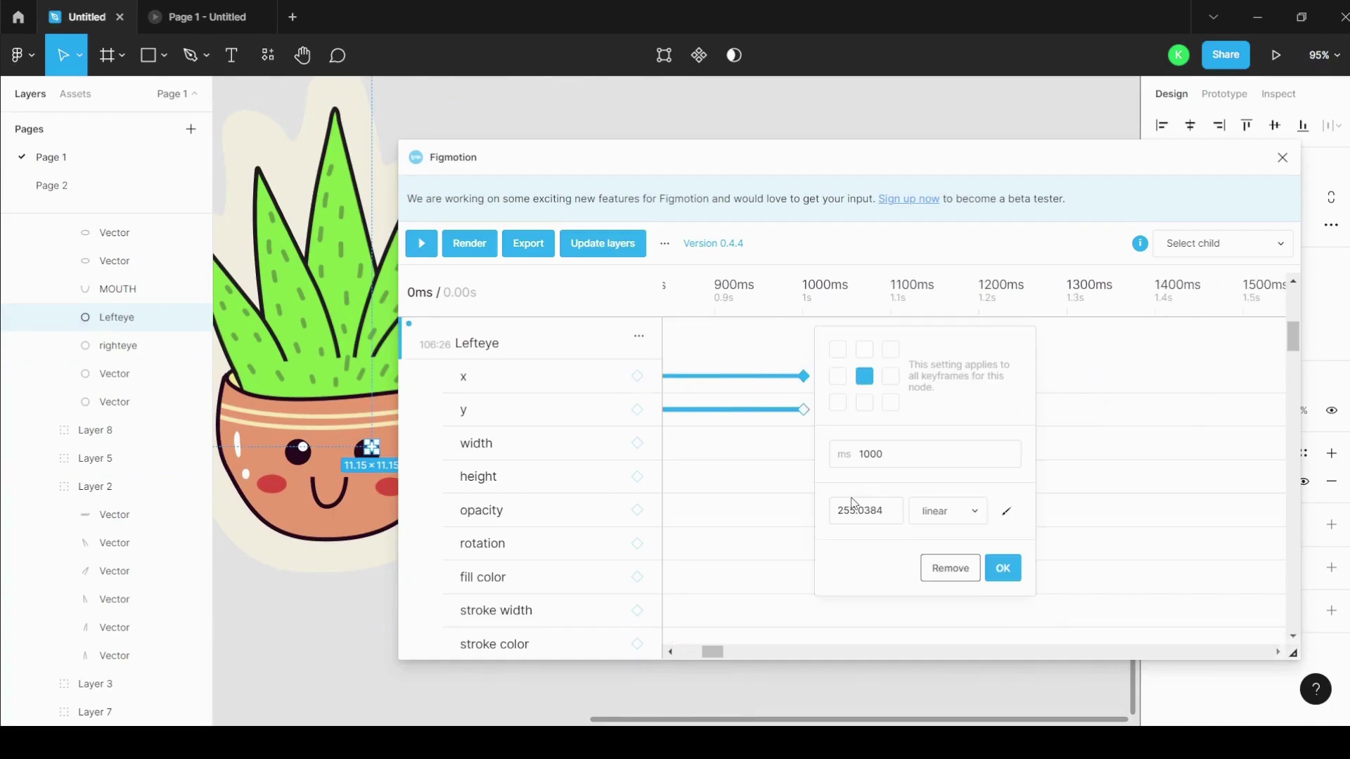
pyautogui.click(990, 573)
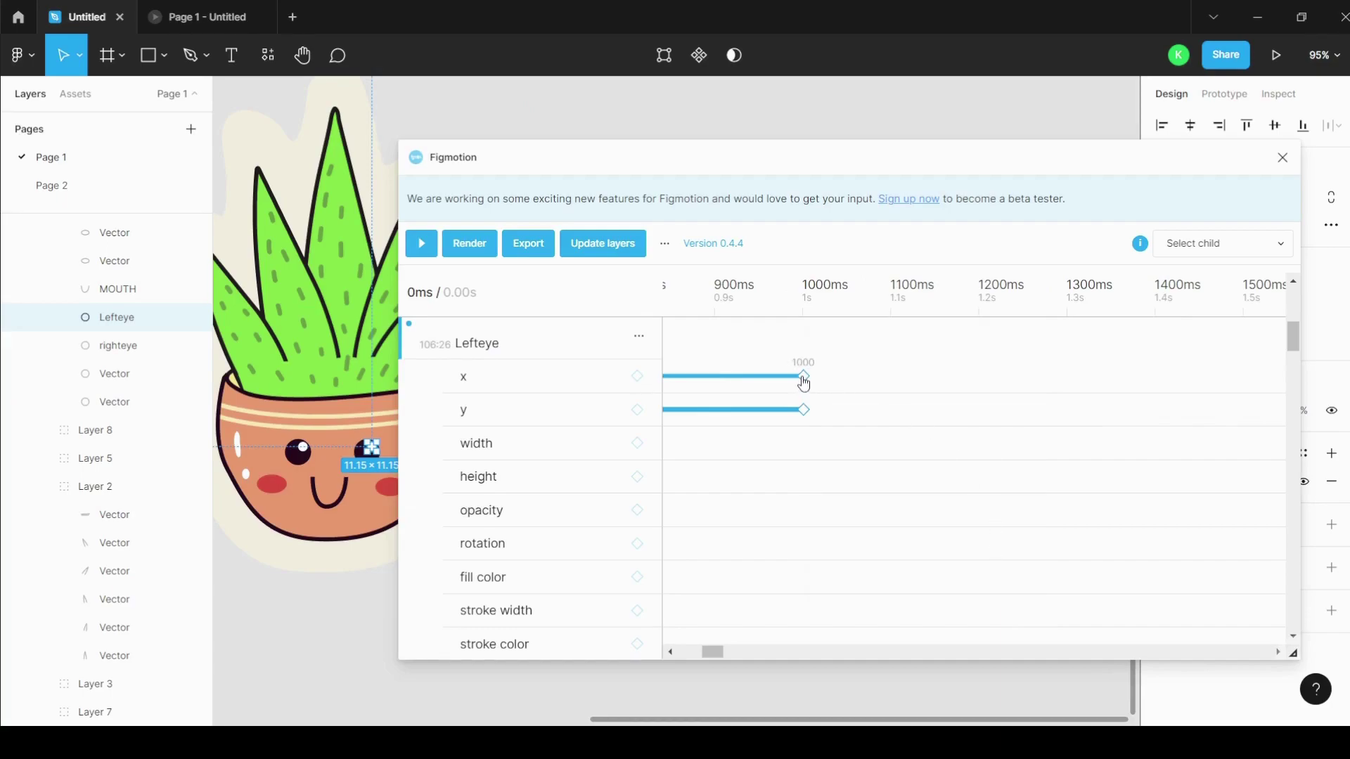
pyautogui.hscroll(-5, 958, 476)
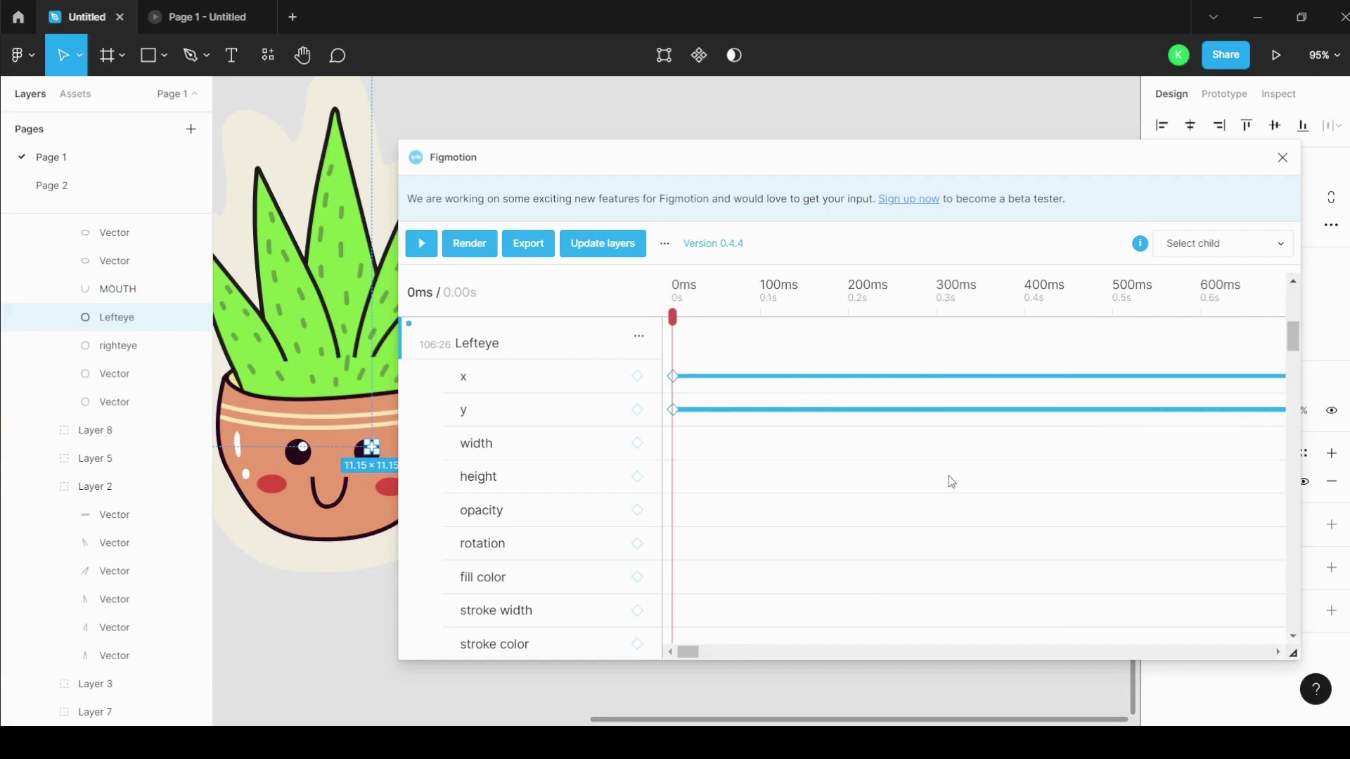
pyautogui.scroll(1, 949, 482)
pyautogui.scroll(1, 951, 481)
pyautogui.scroll(-1, 792, 476)
pyautogui.hscroll(2, 789, 476)
pyautogui.hscroll(-2, 789, 476)
pyautogui.scroll(1, 774, 476)
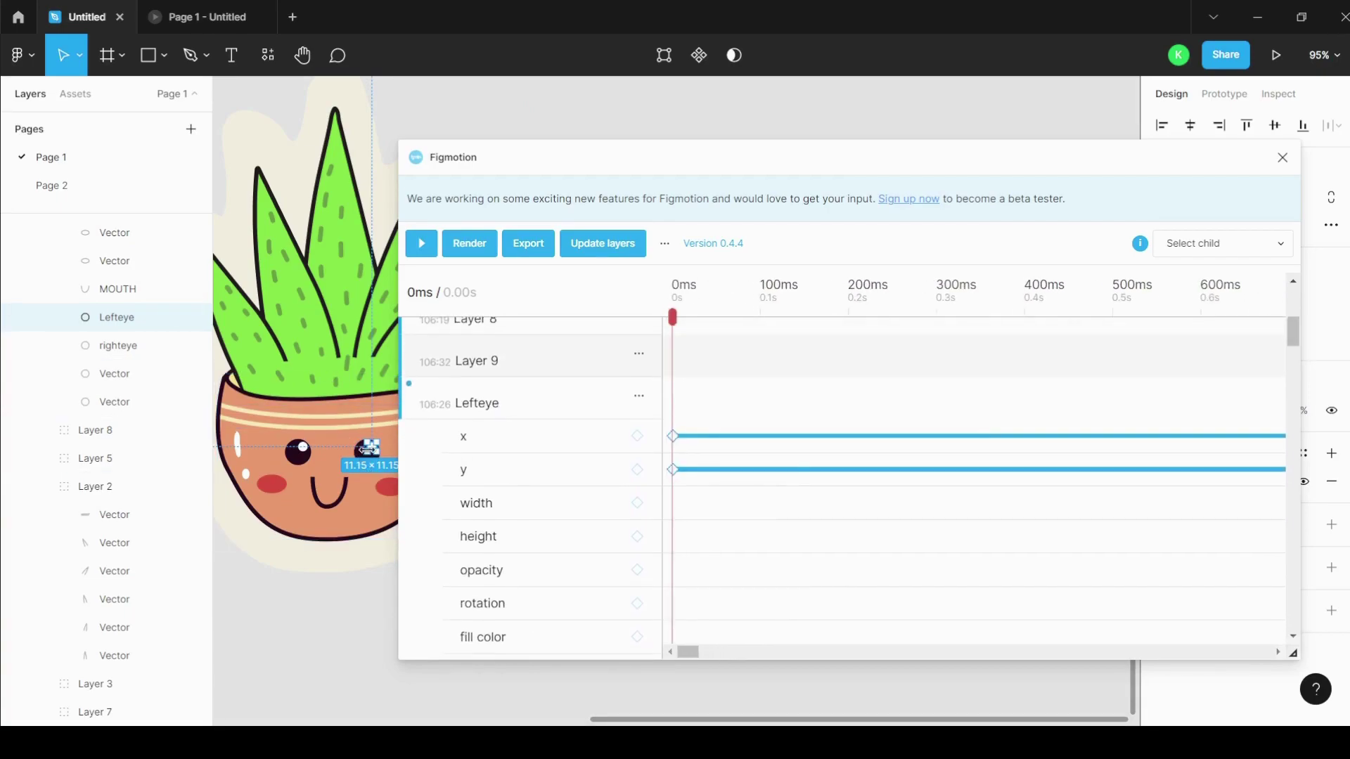
# Step: Select each red cheek on the plant's face in turn and review its y keyframe track
pyautogui.click(359, 602)
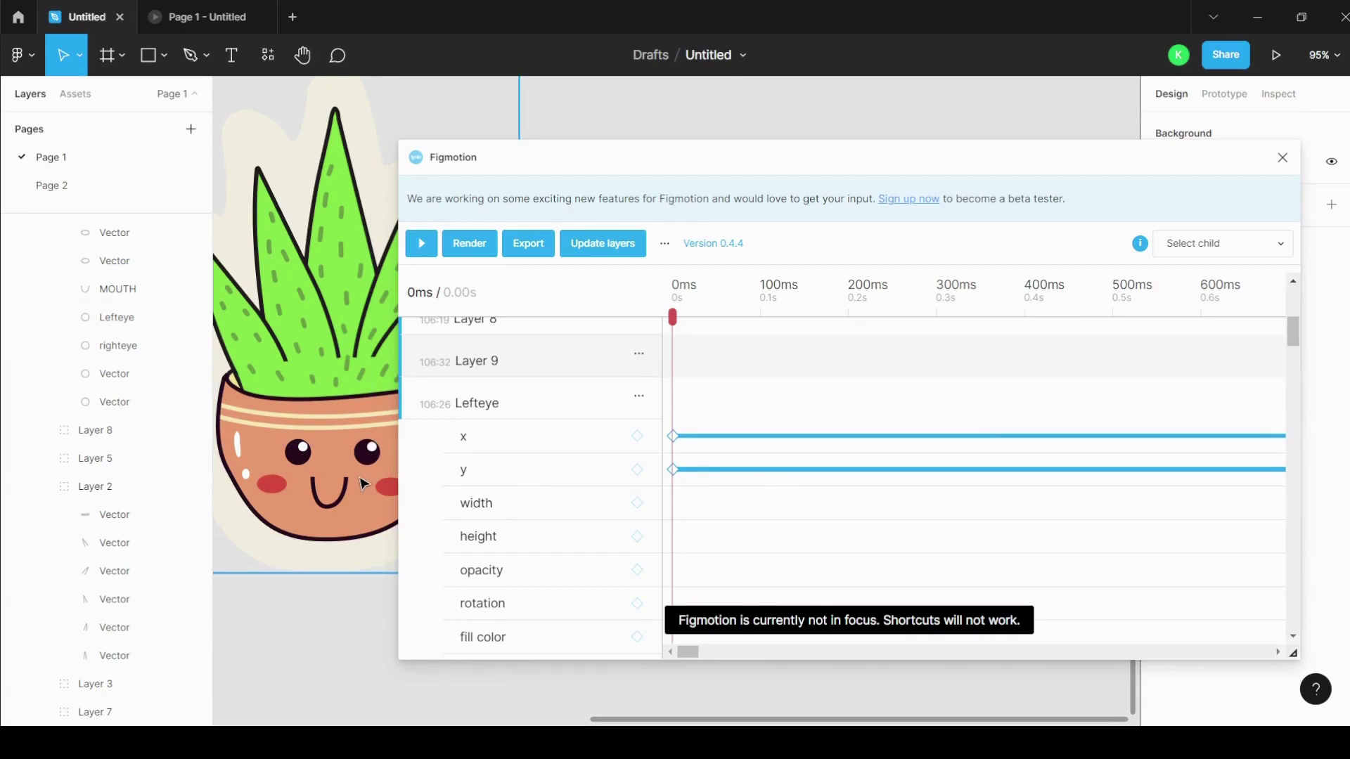
pyautogui.click(272, 485)
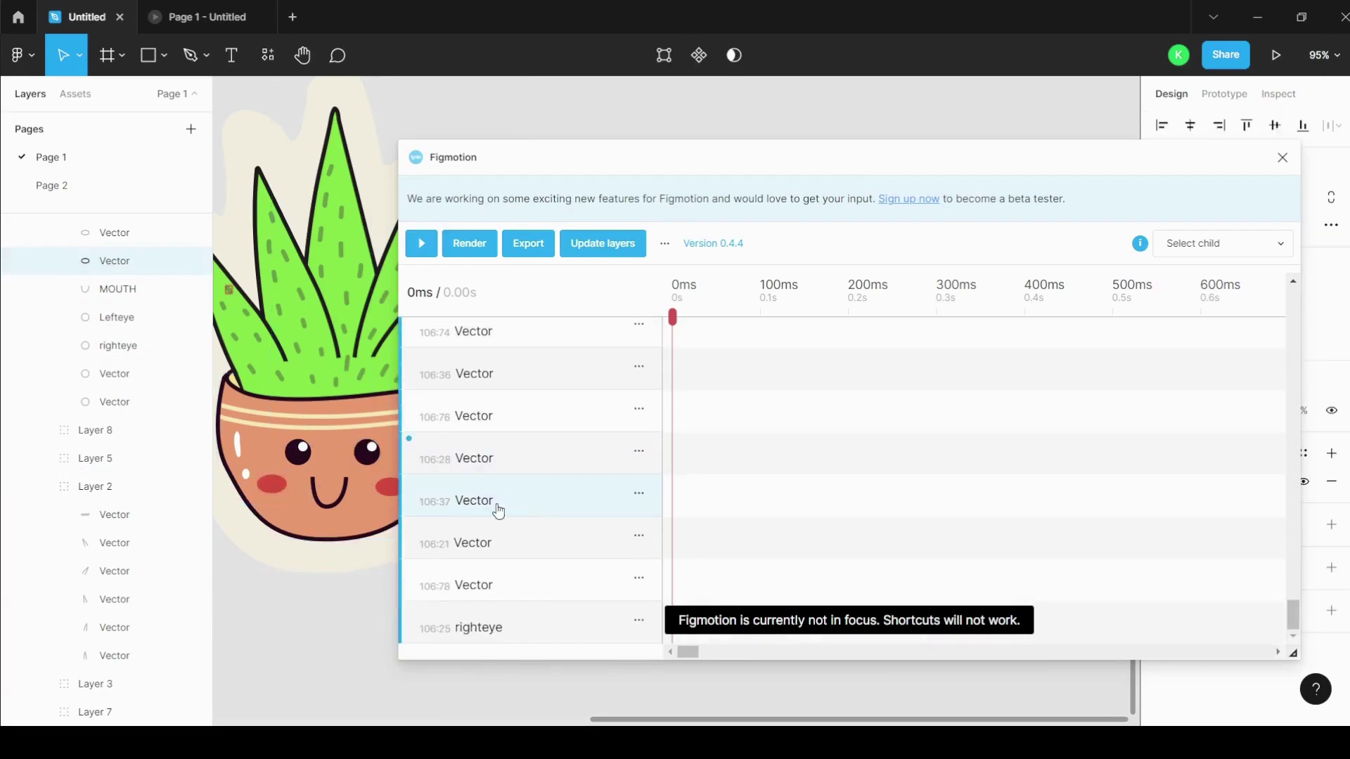
pyautogui.click(485, 460)
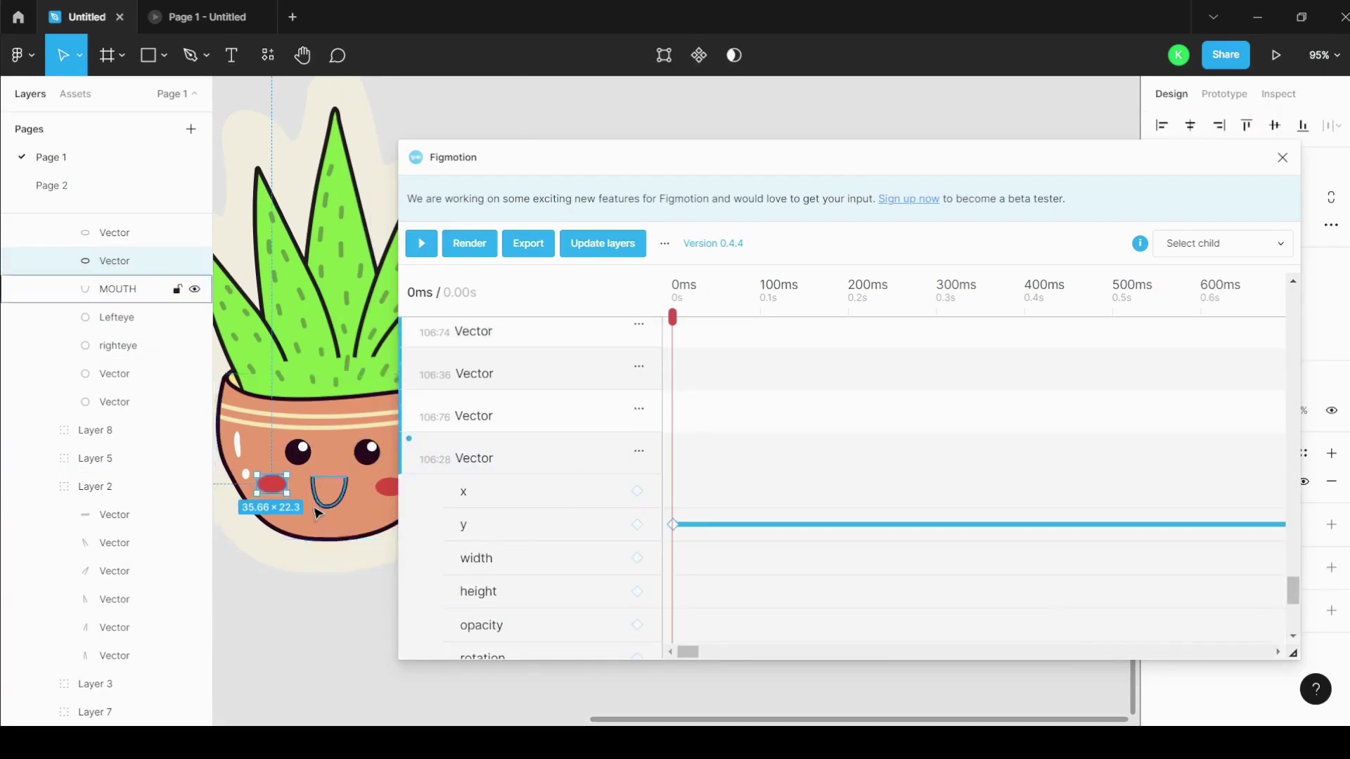
pyautogui.click(389, 490)
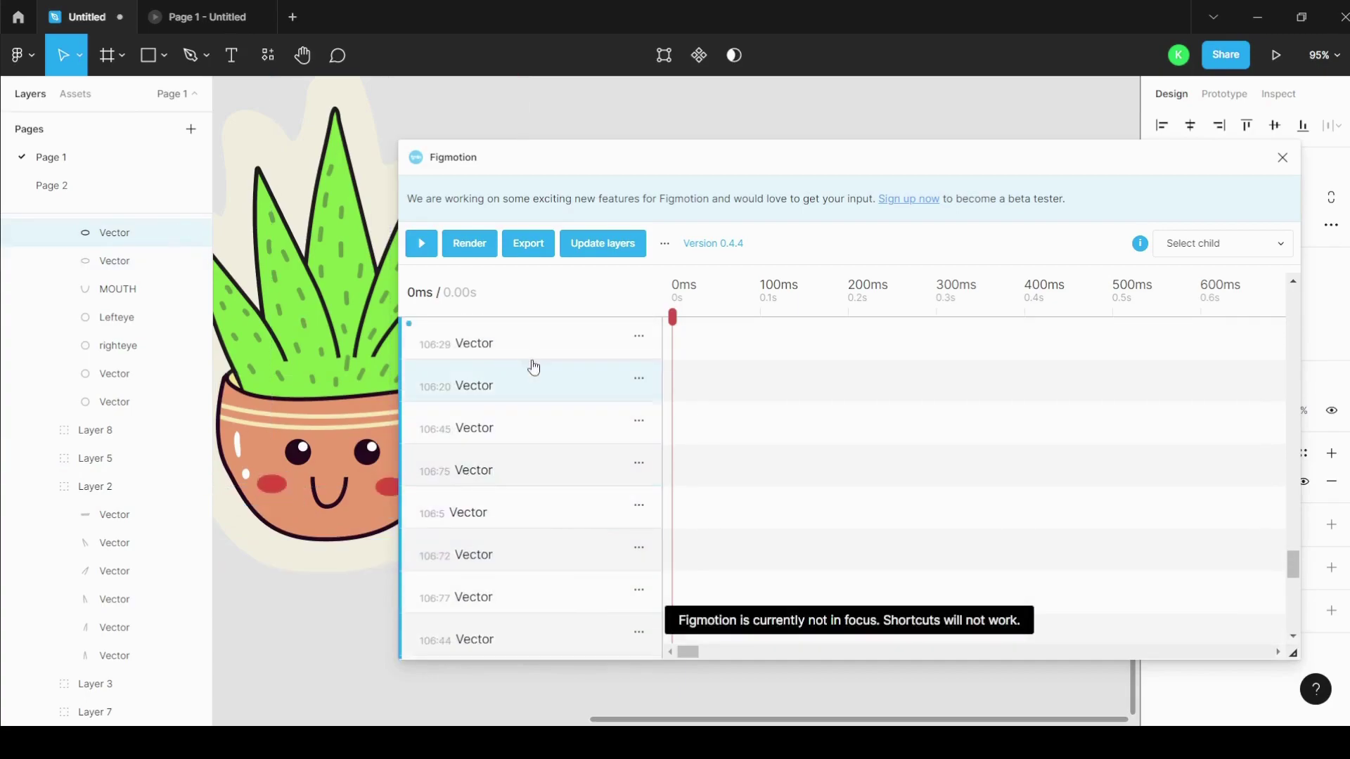
pyautogui.click(531, 351)
pyautogui.click(705, 414)
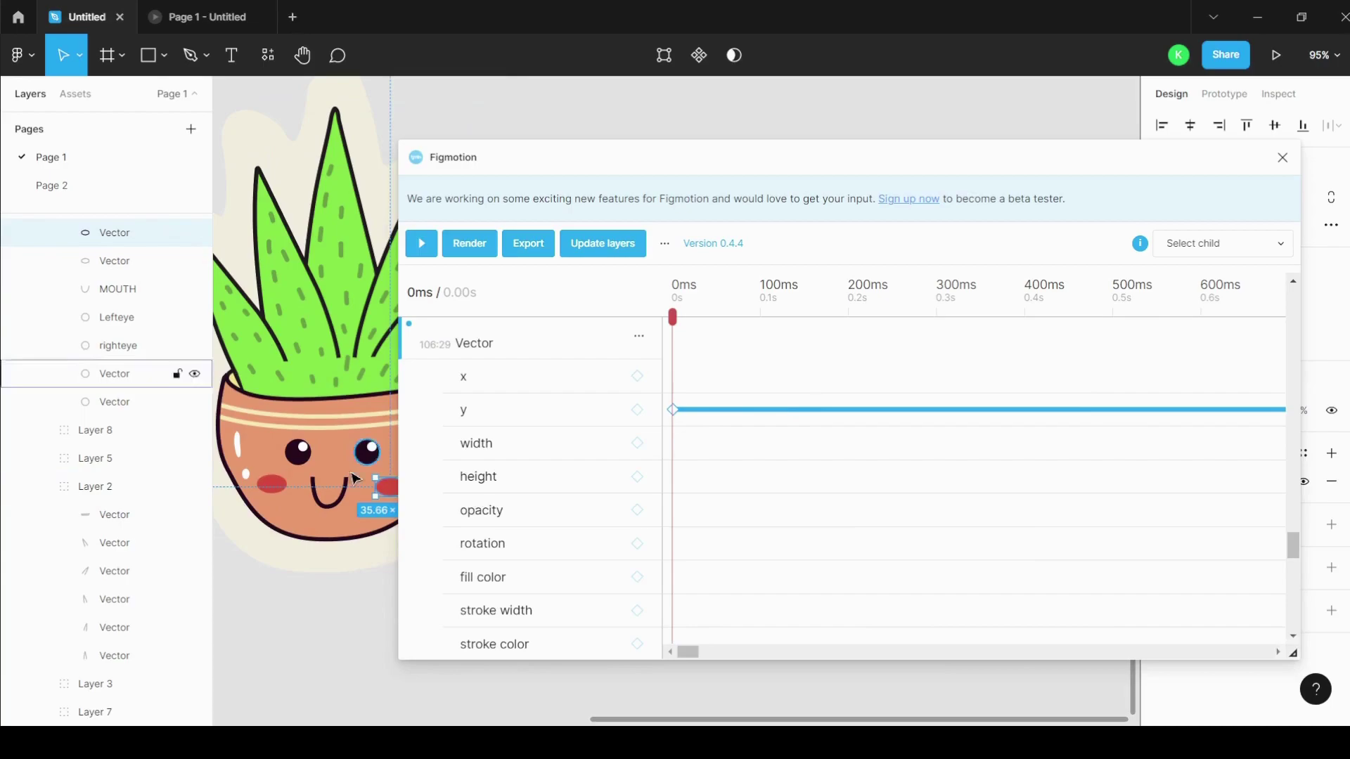
# Step: Add y keyframes at 0 ms and 1000 ms to the upper stripe across the pot
pyautogui.click(302, 617)
pyautogui.click(332, 421)
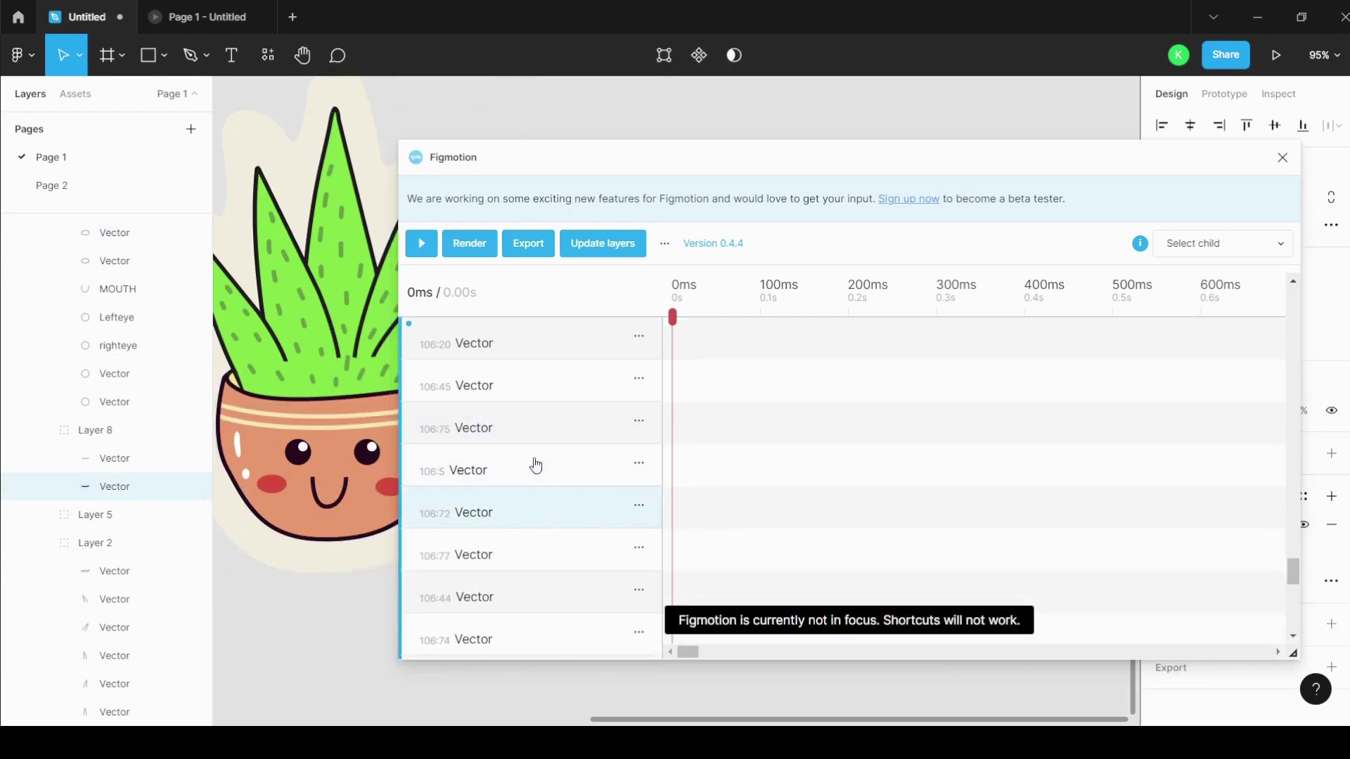
pyautogui.click(551, 348)
pyautogui.click(637, 412)
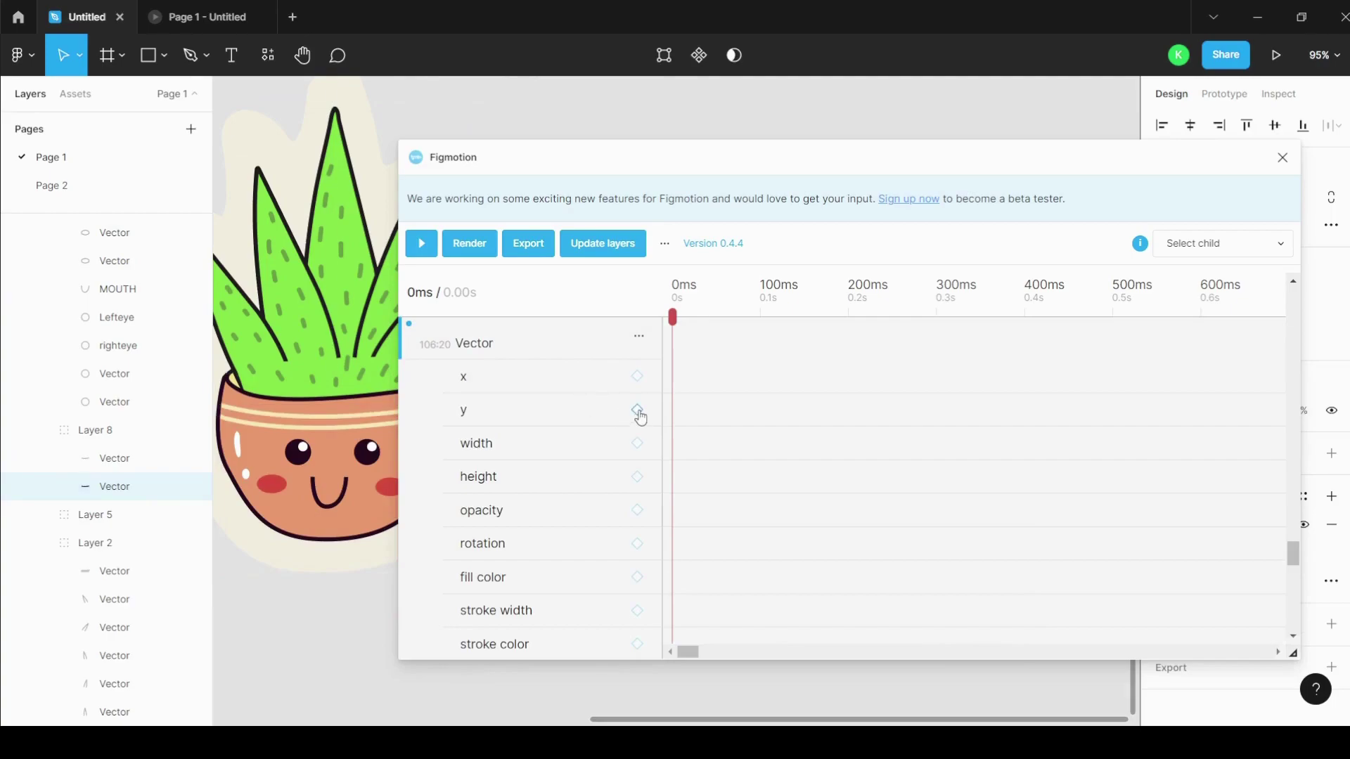
pyautogui.click(673, 410)
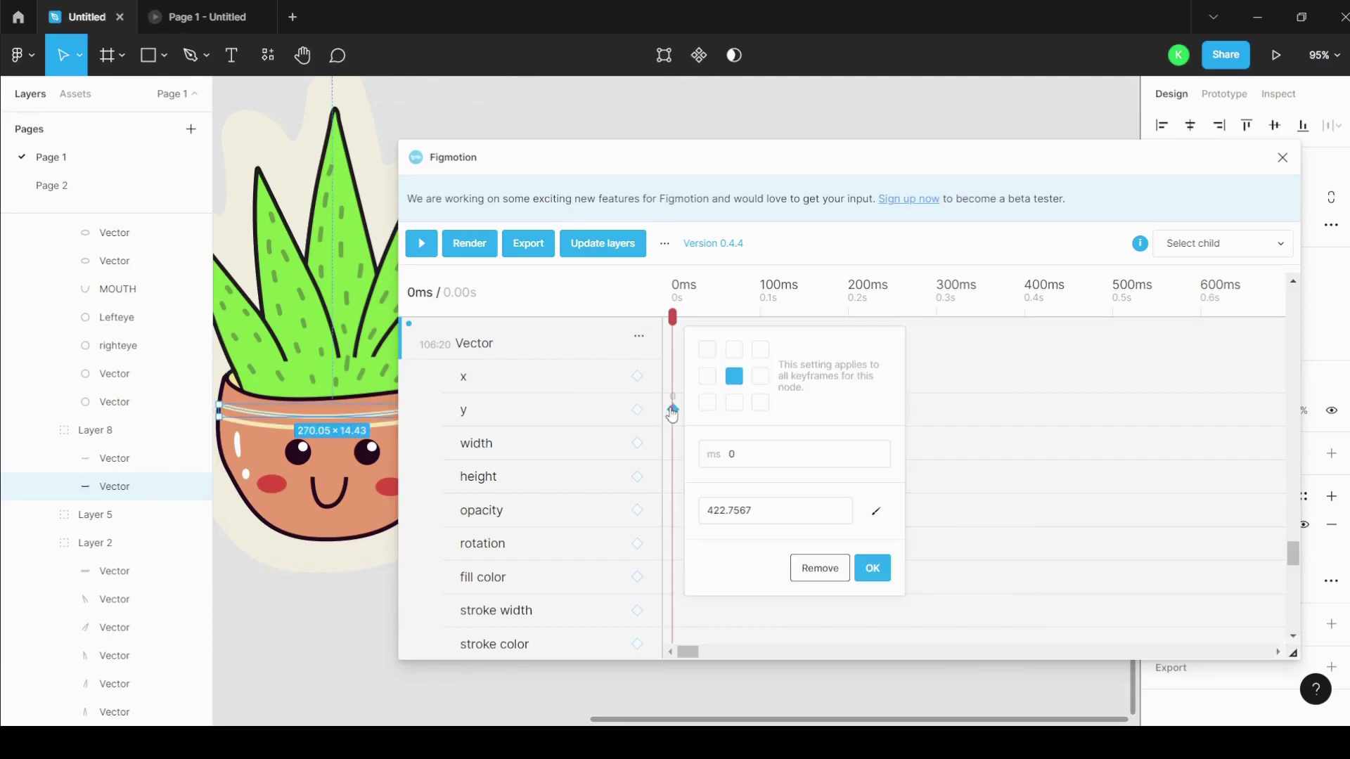
pyautogui.click(740, 451)
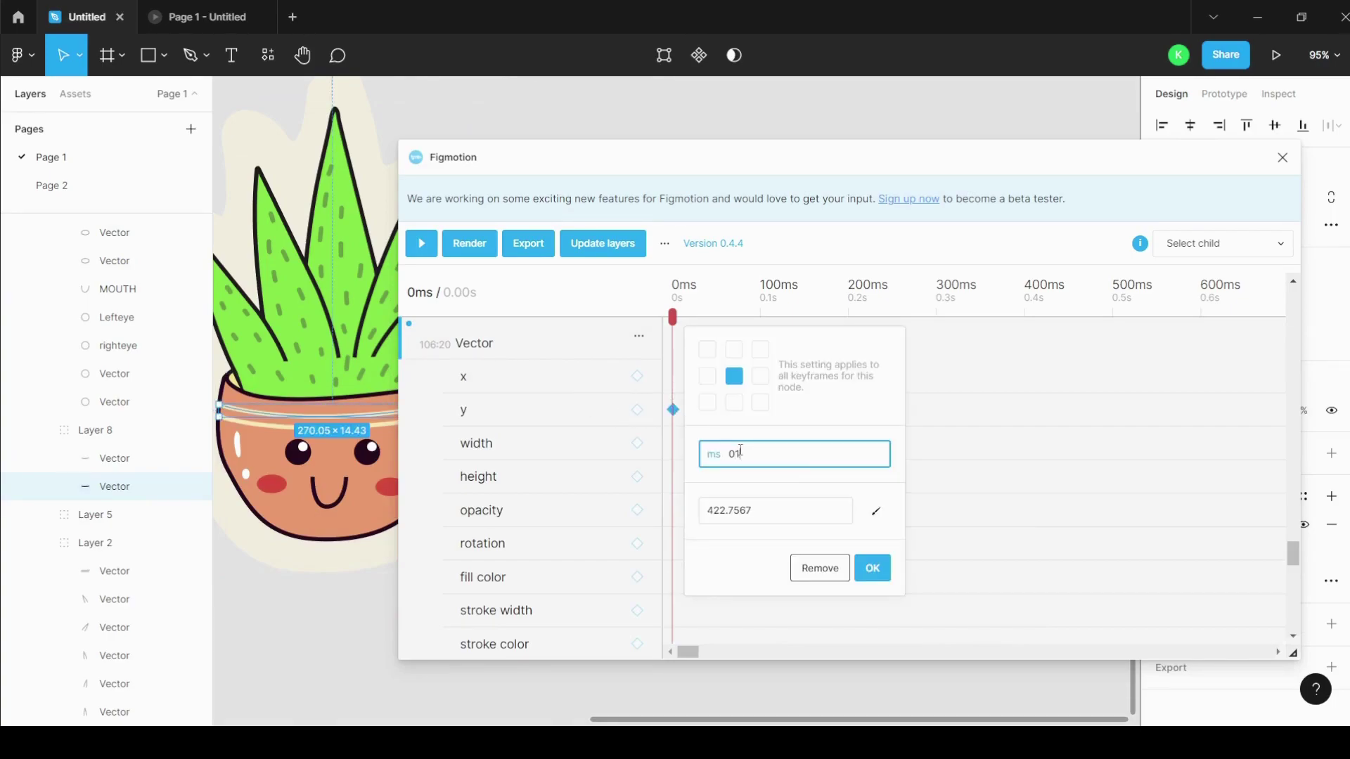
pyautogui.write('1000')
pyautogui.press('Return')
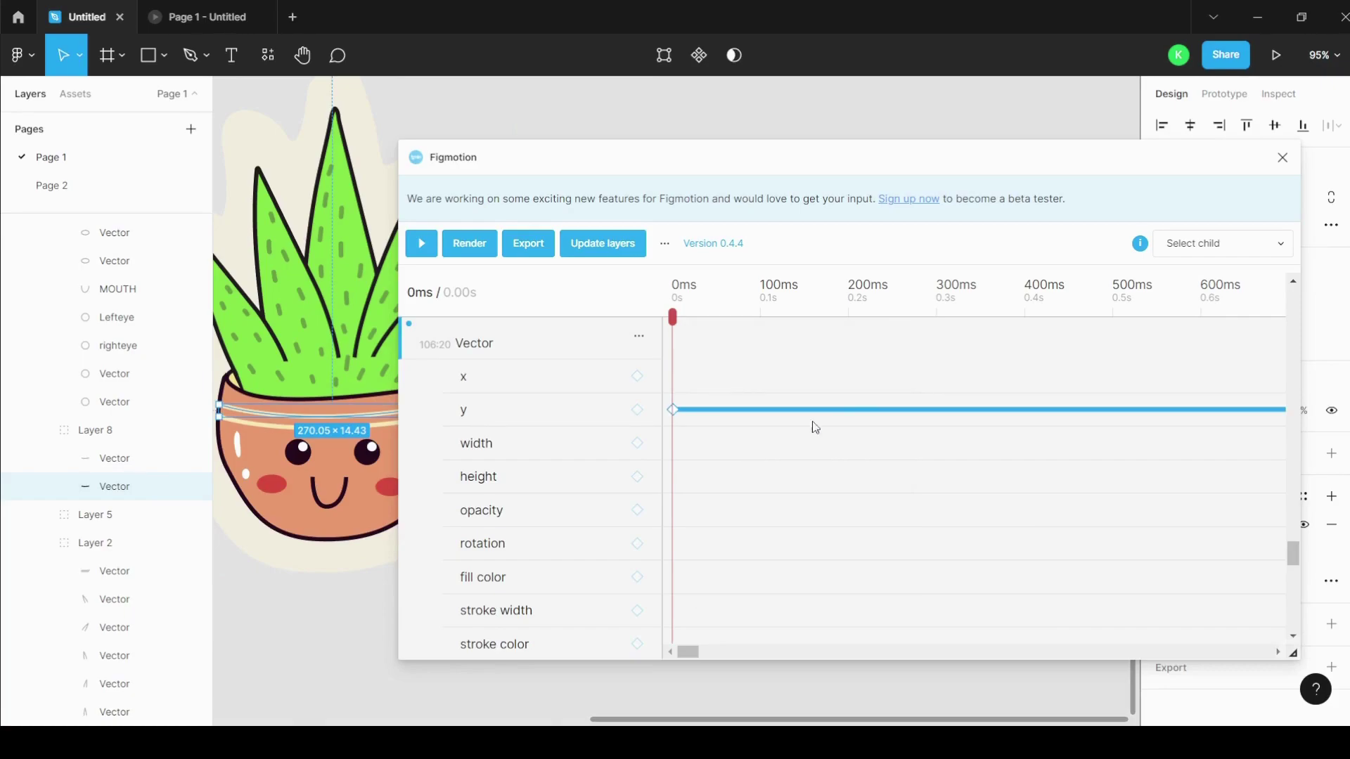
# Step: Set the upper pot stripe's y value to 425 in its keyframe at 1000 ms
pyautogui.hscroll(3, 959, 420)
pyautogui.hscroll(3, 959, 421)
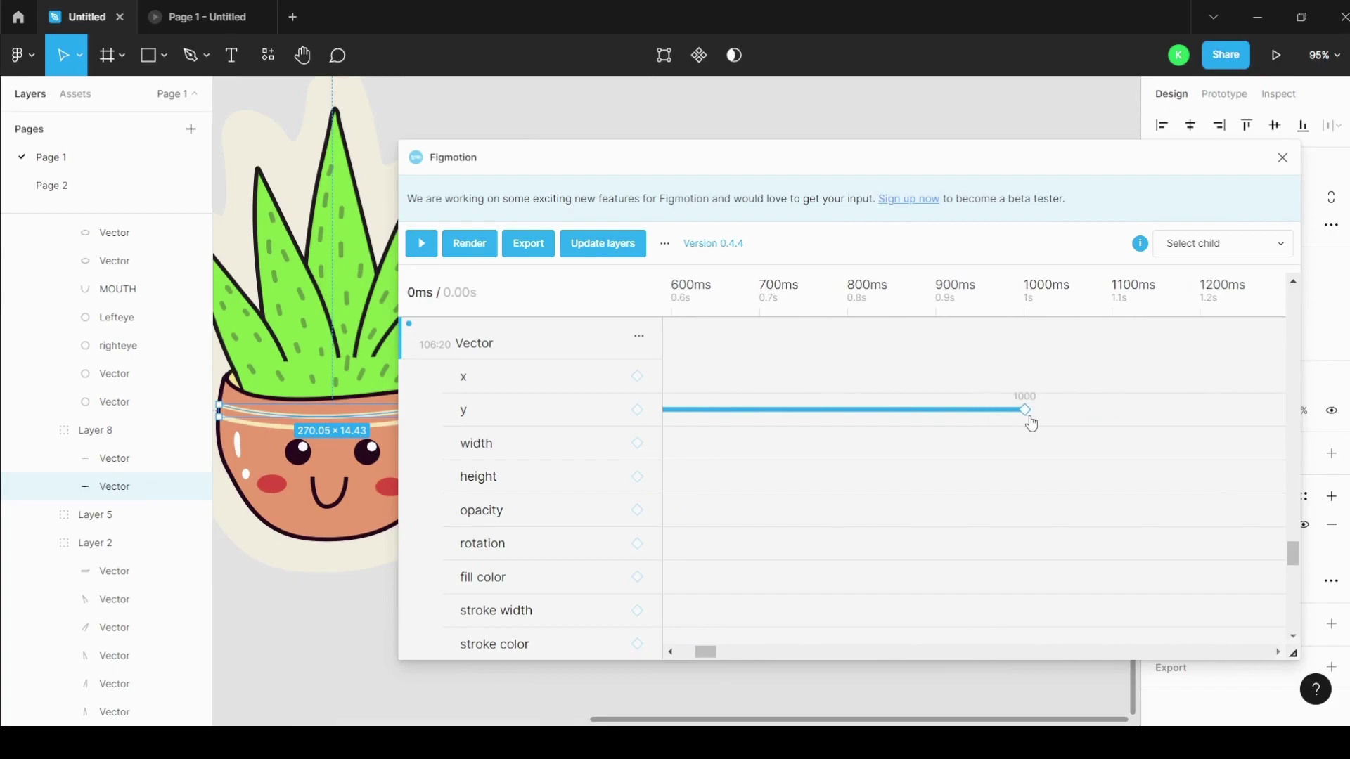
pyautogui.click(1026, 412)
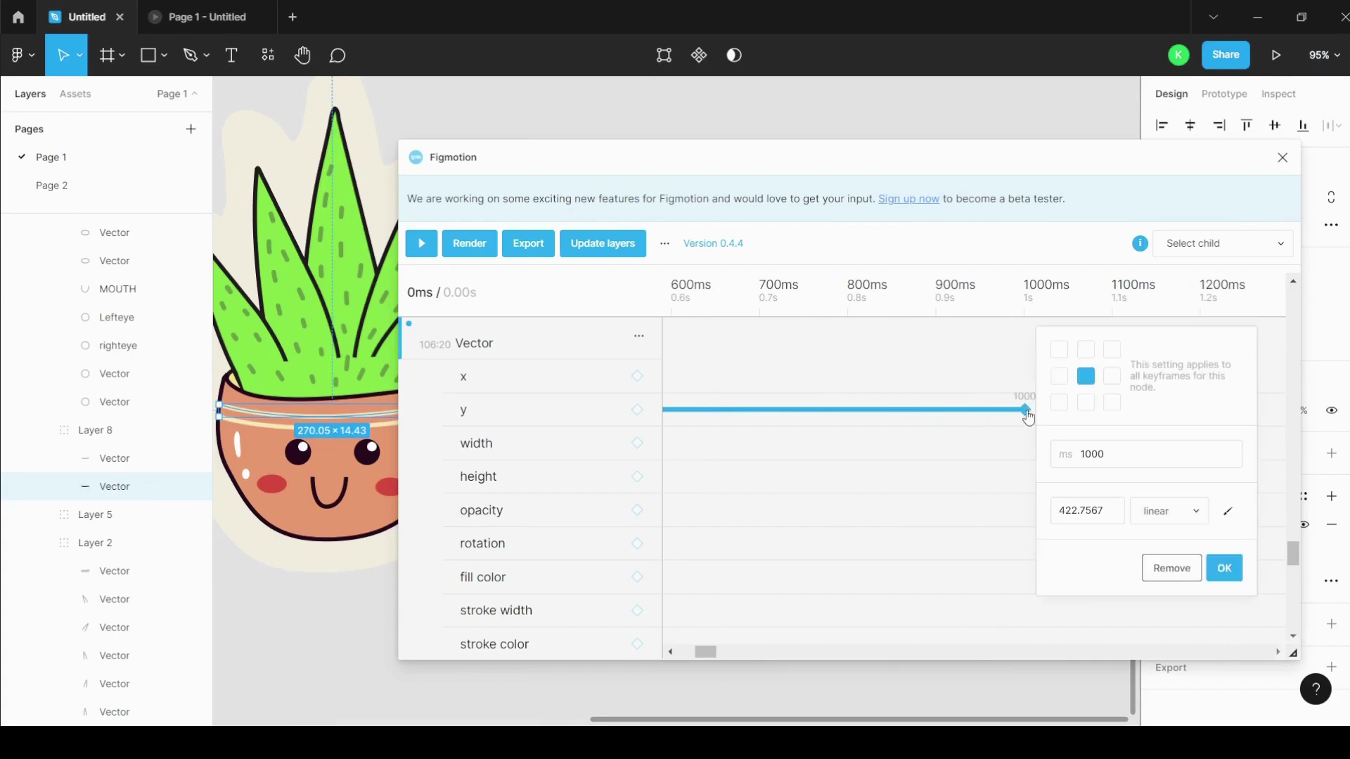
pyautogui.click(1068, 510)
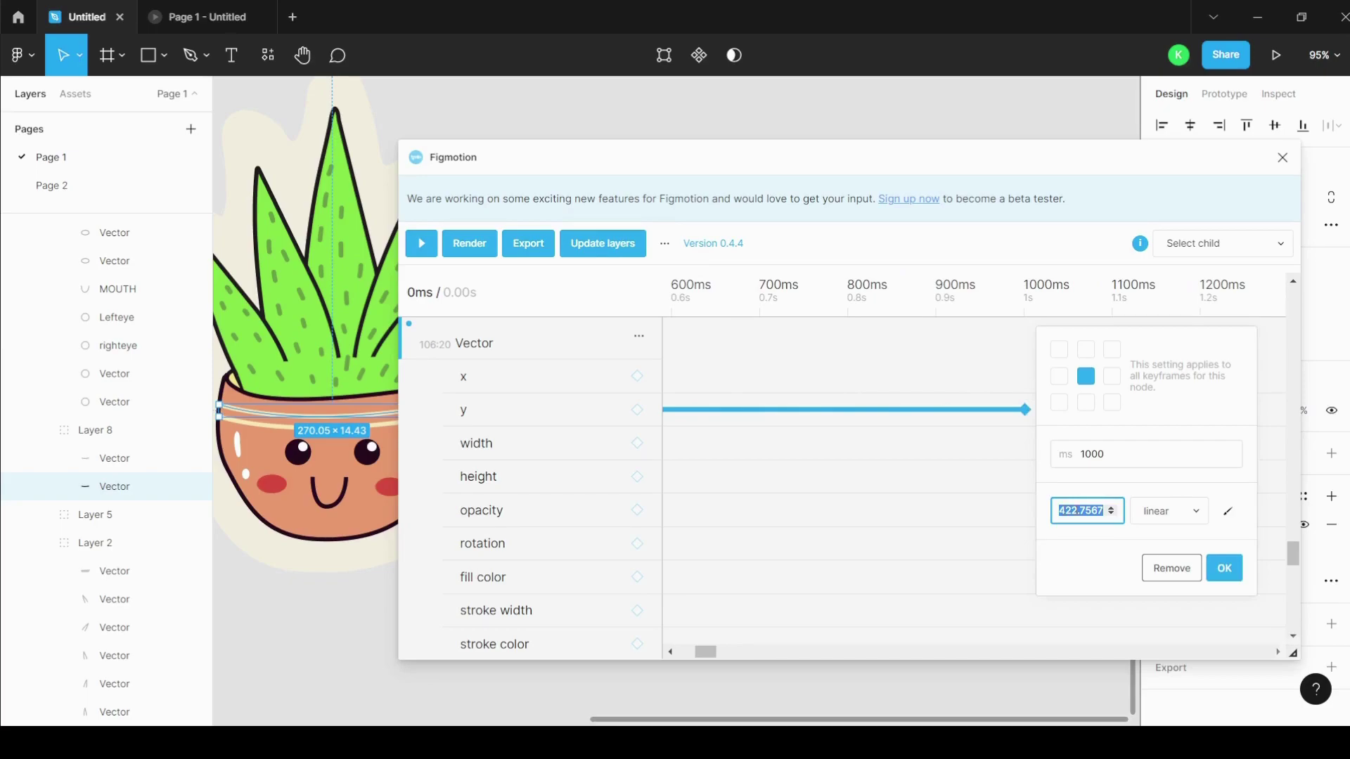
pyautogui.write('425')
pyautogui.click(1223, 568)
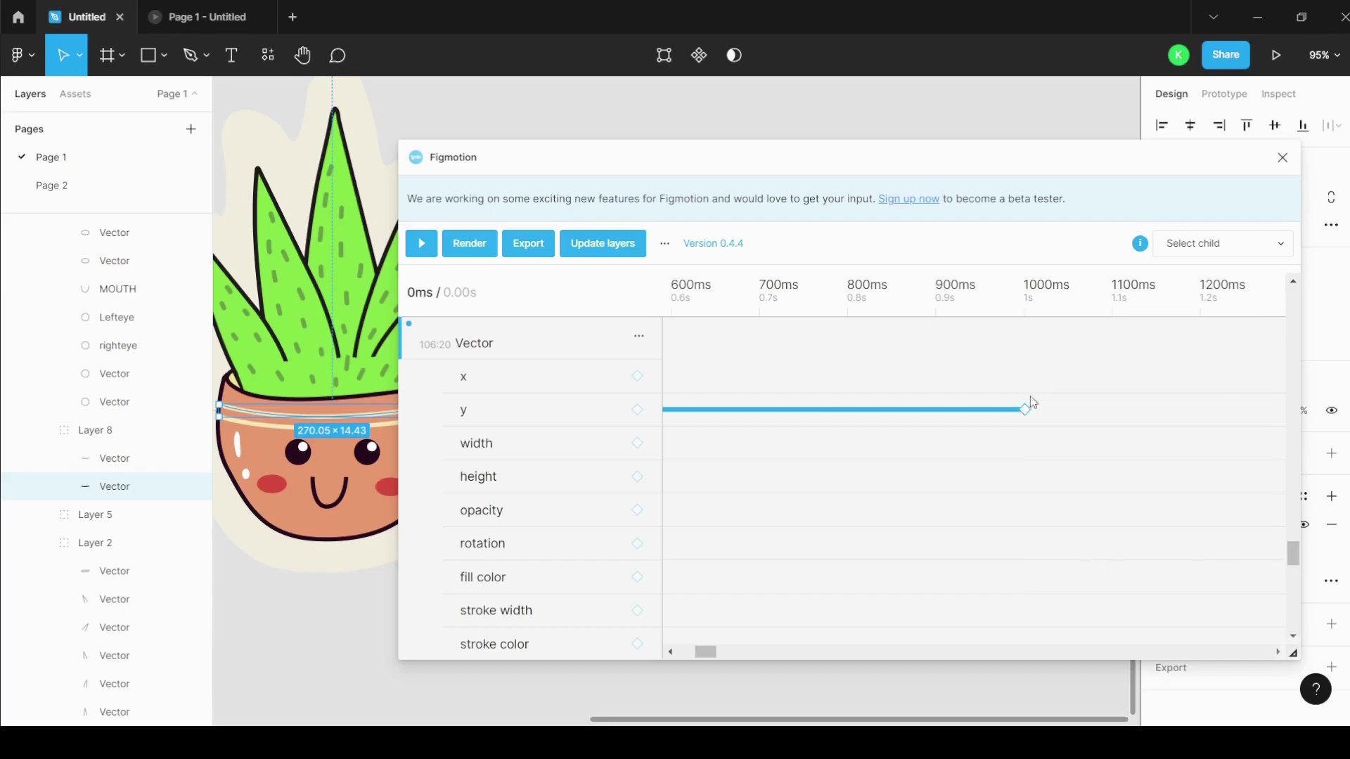
# Step: Render the animation in Figmotion as a looping GIF at a framerate of 50, with automatic download and insertion
pyautogui.scroll(-3, 241, 456)
pyautogui.click(309, 228)
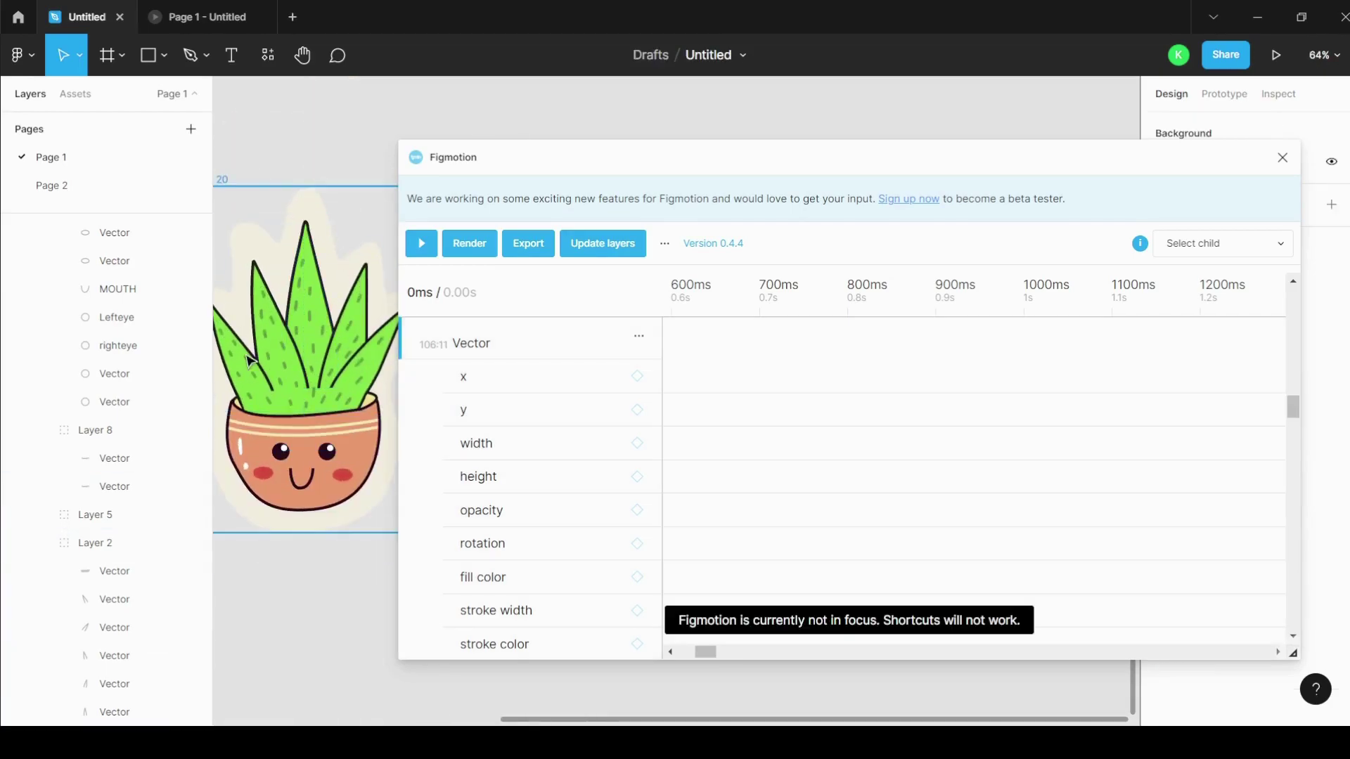
pyautogui.scroll(-2, 294, 406)
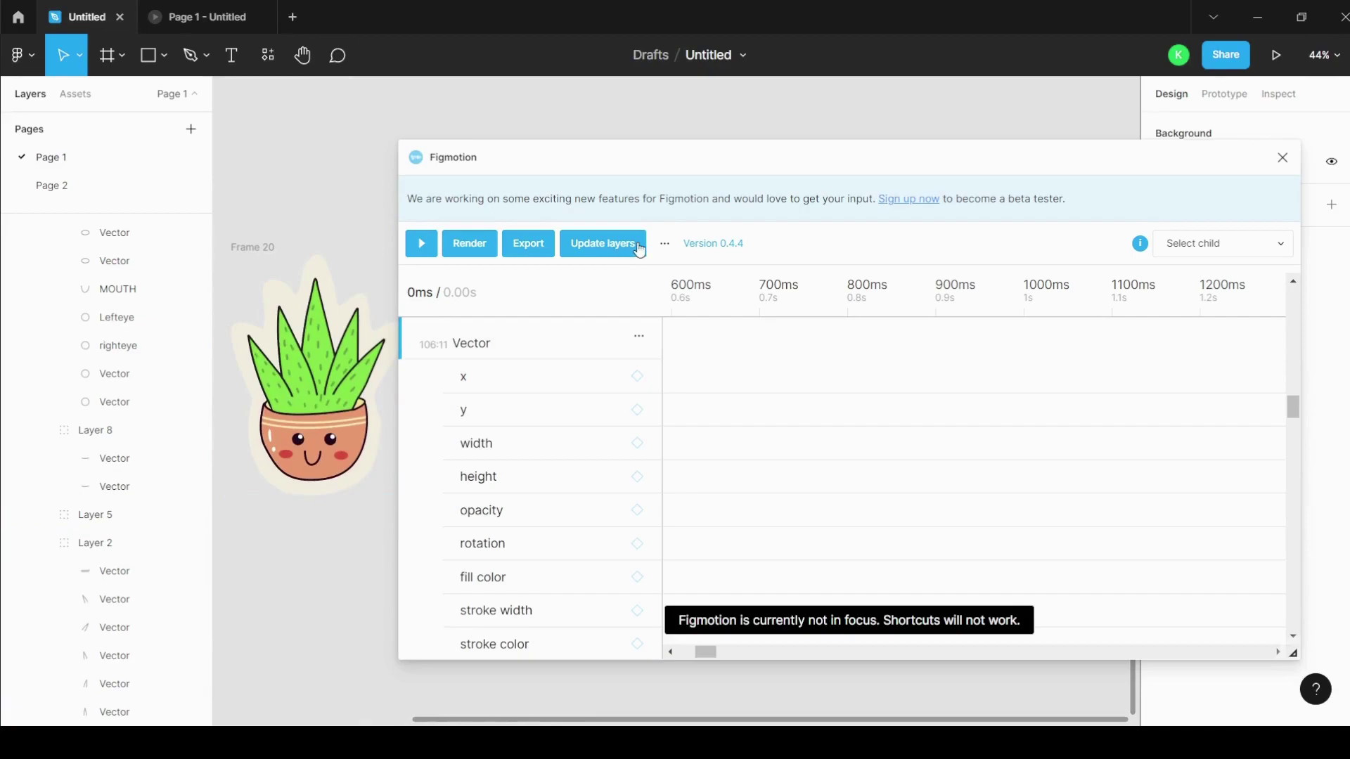
pyautogui.click(476, 252)
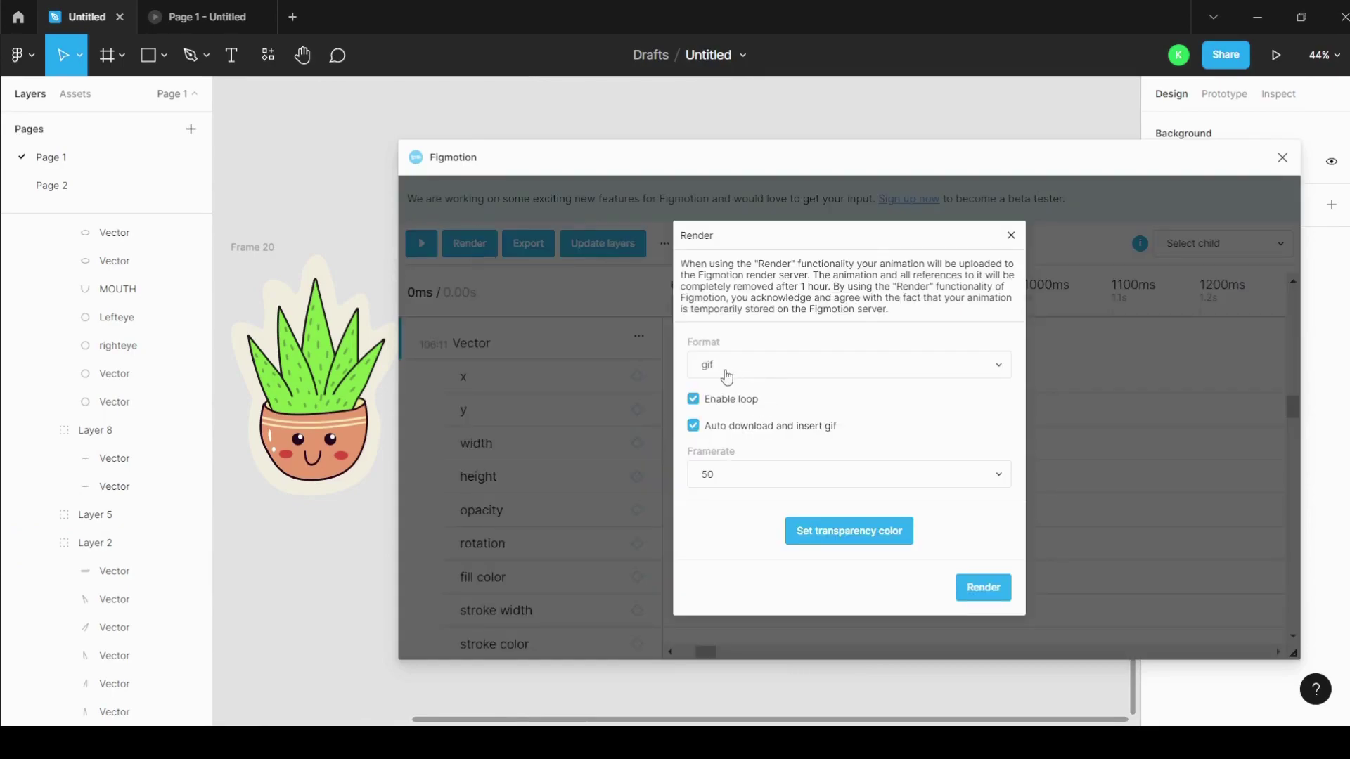
pyautogui.click(753, 376)
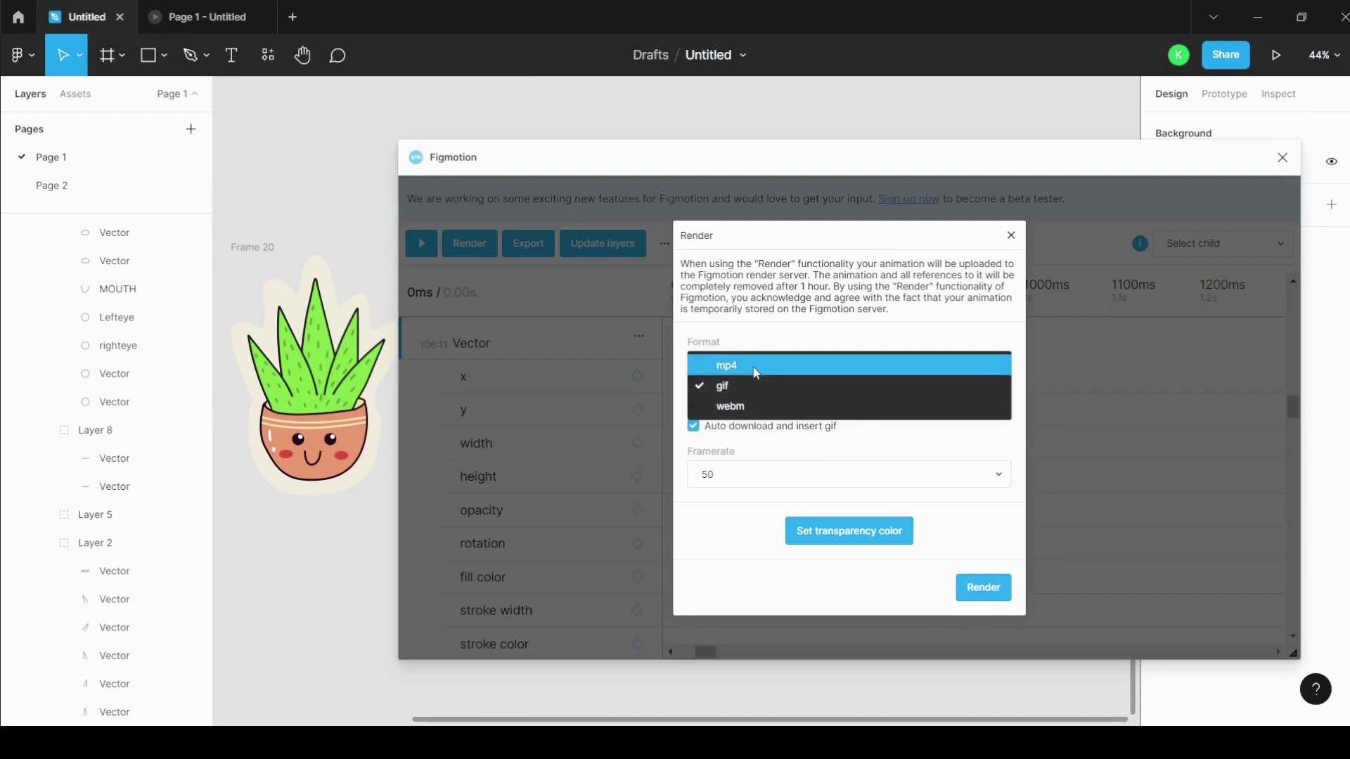
pyautogui.click(739, 393)
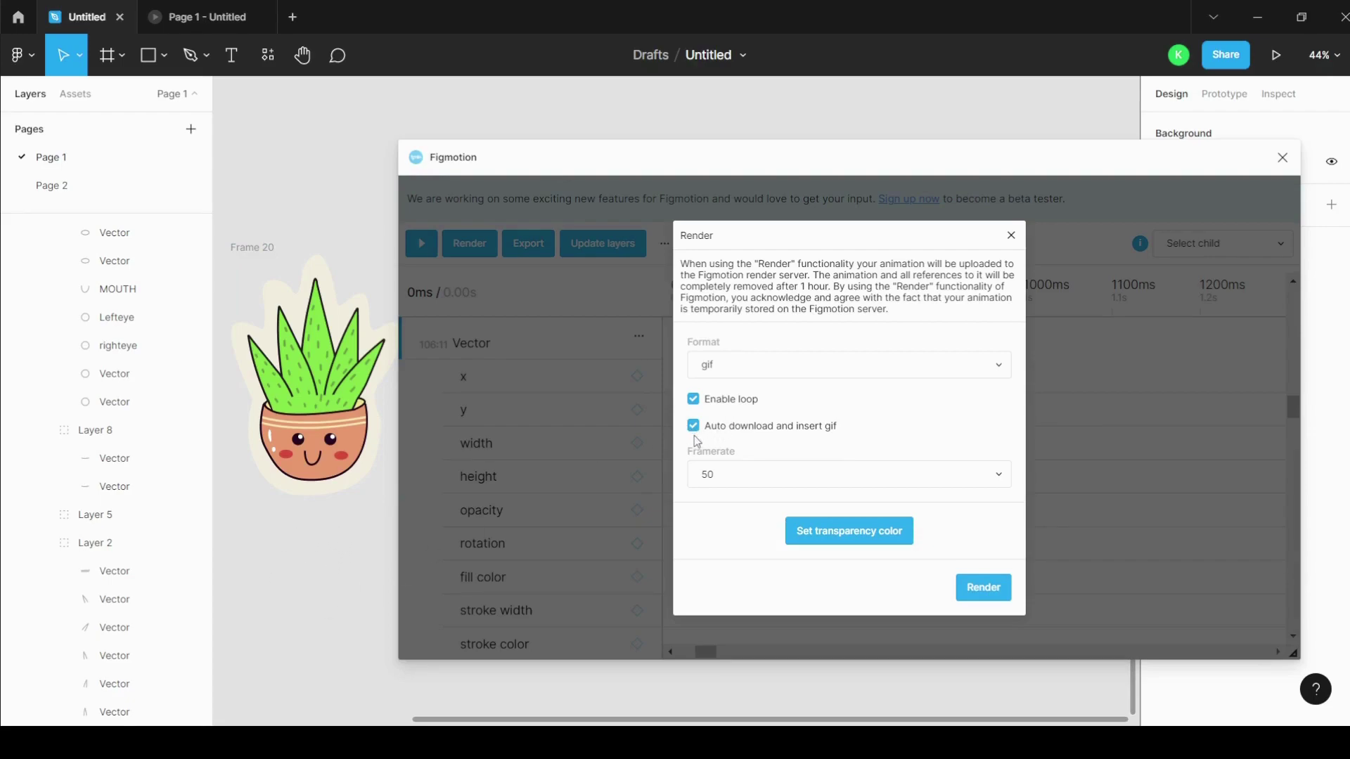
pyautogui.click(785, 473)
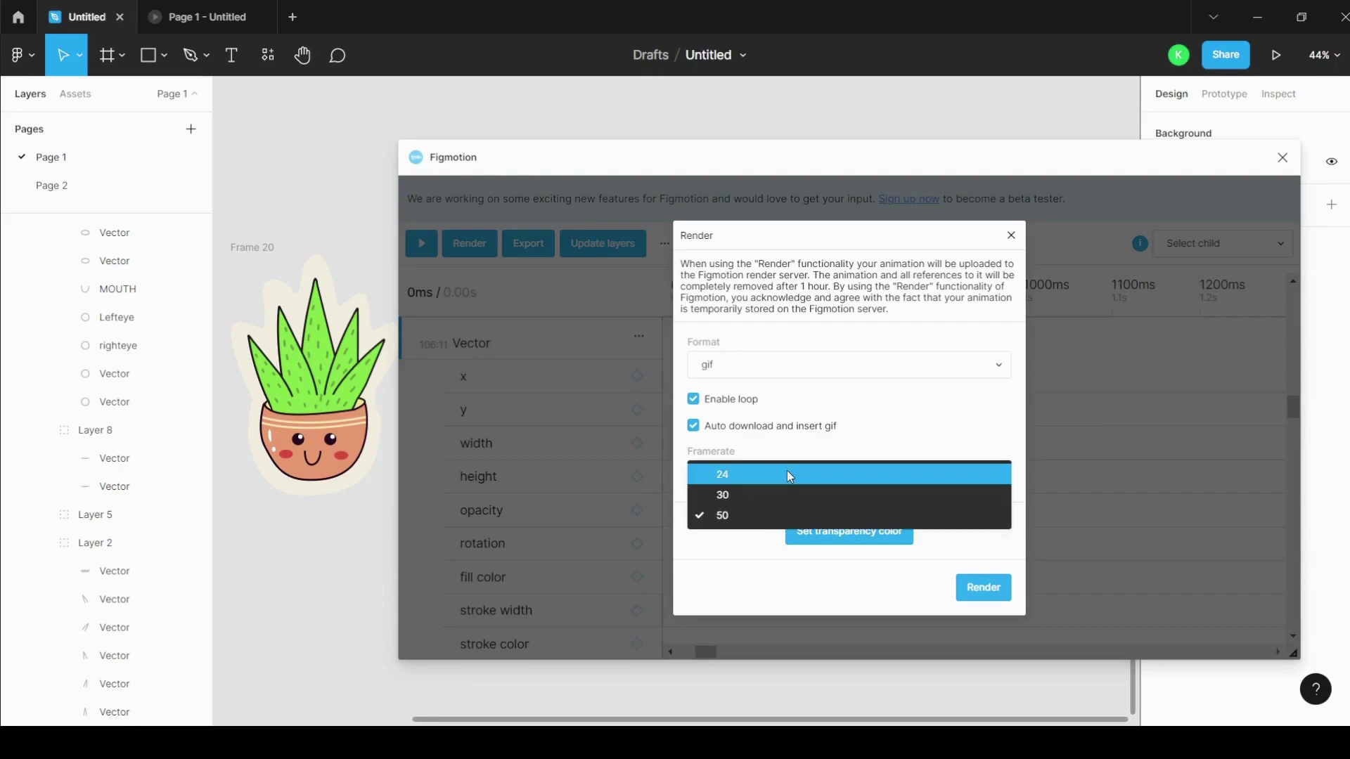
pyautogui.click(760, 525)
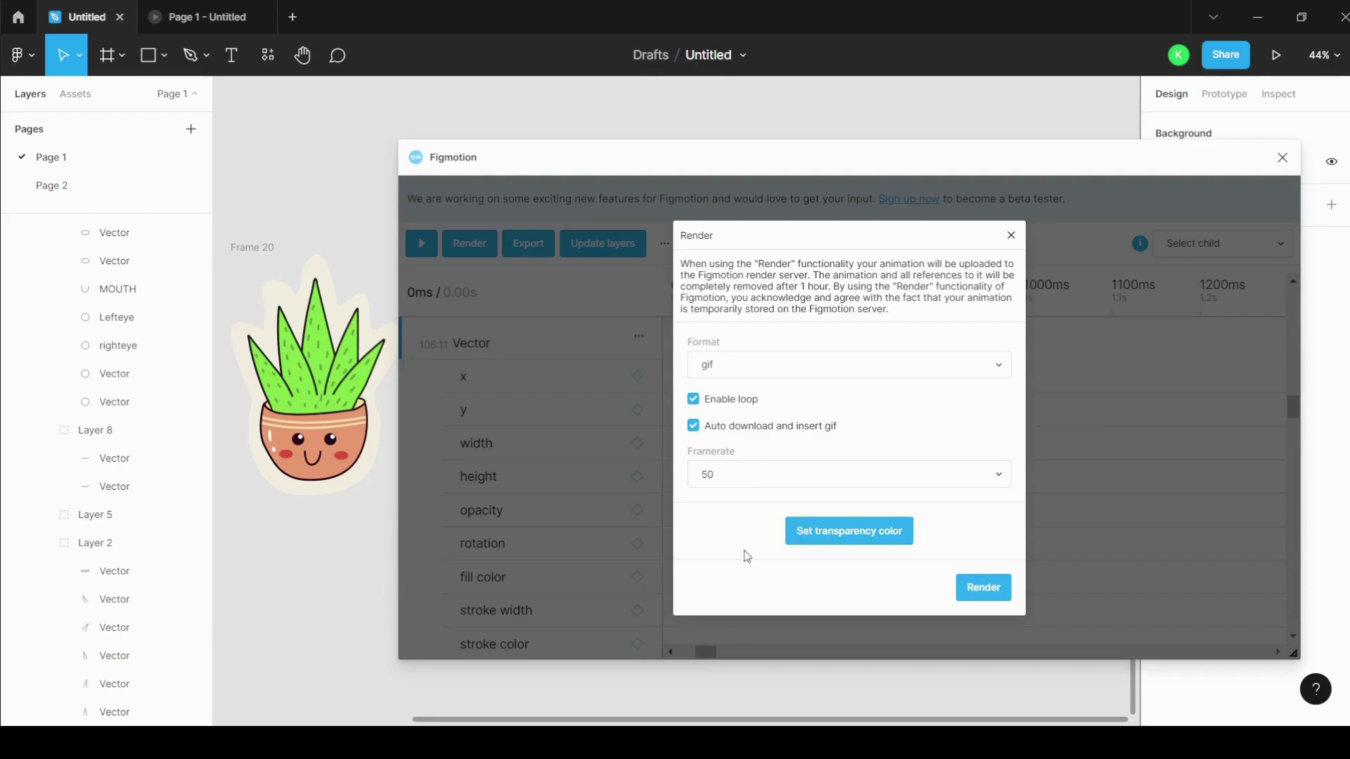
pyautogui.click(977, 599)
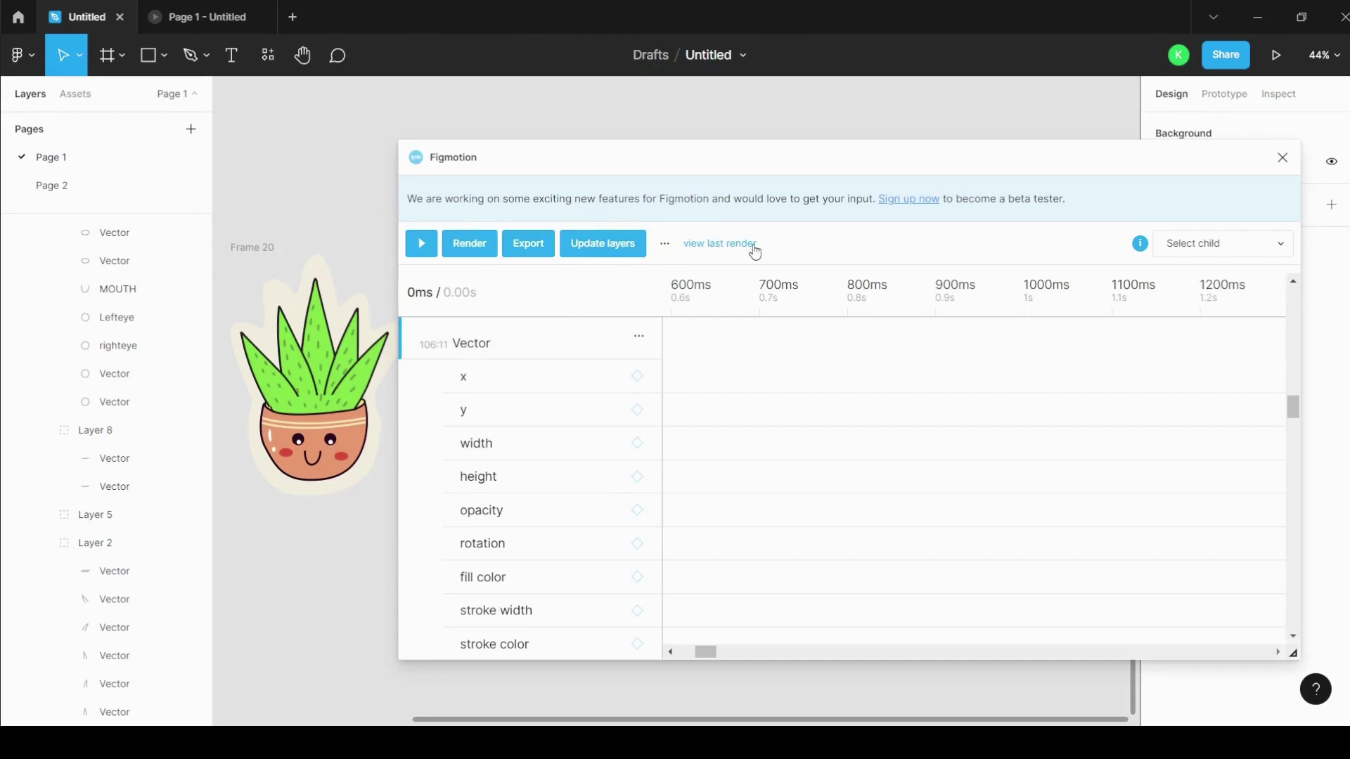
# Step: Close the Figmotion window and move the rendered GIF closer to Frame 20
pyautogui.moveTo(609, 162); pyautogui.dragTo(749, 166)
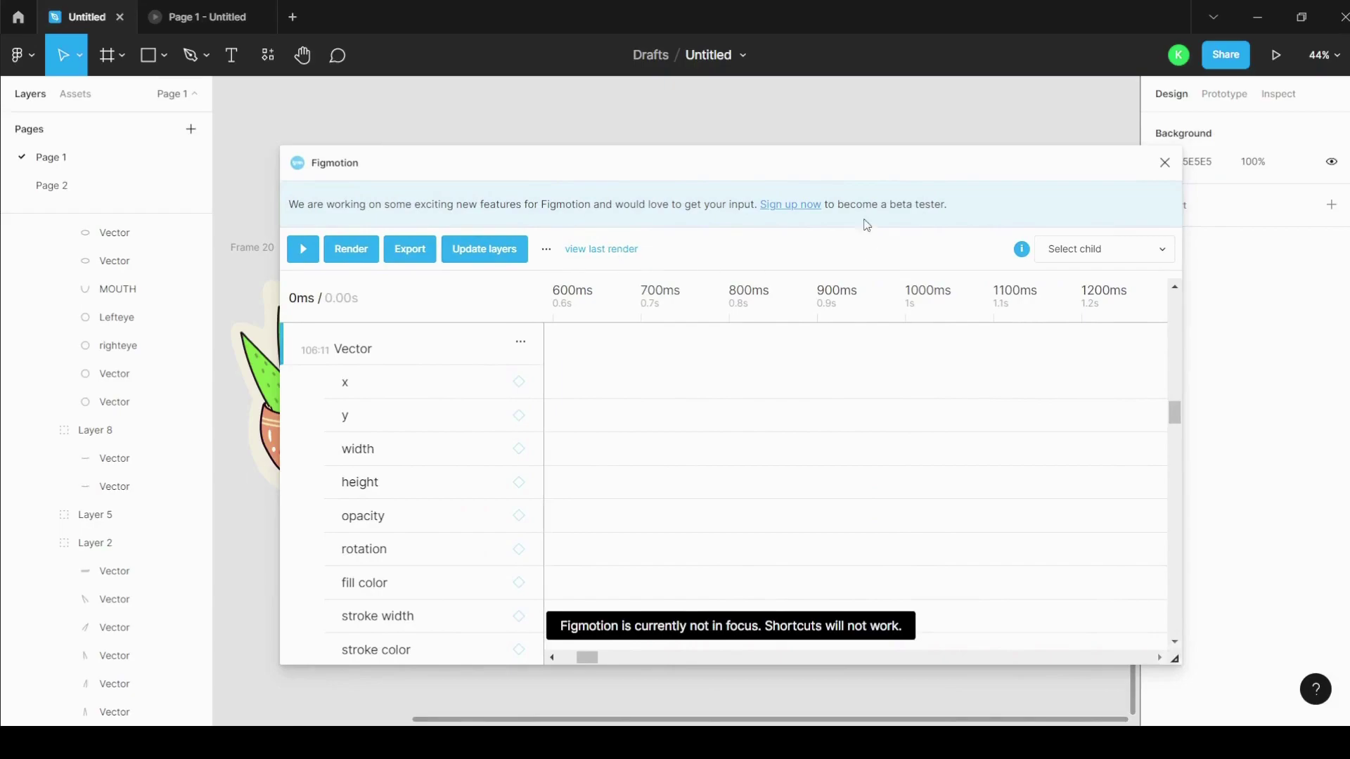
pyautogui.click(1164, 163)
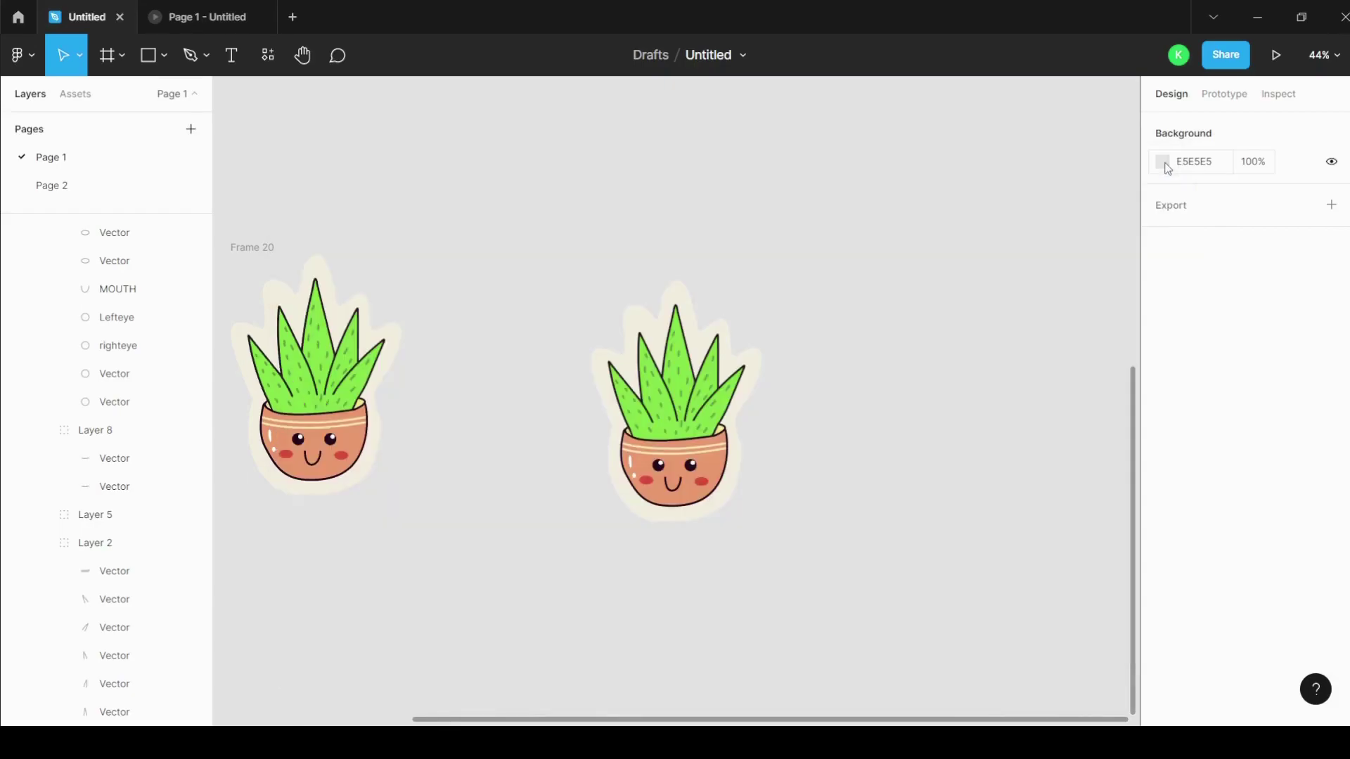
pyautogui.click(717, 415)
pyautogui.scroll(1, 781, 464)
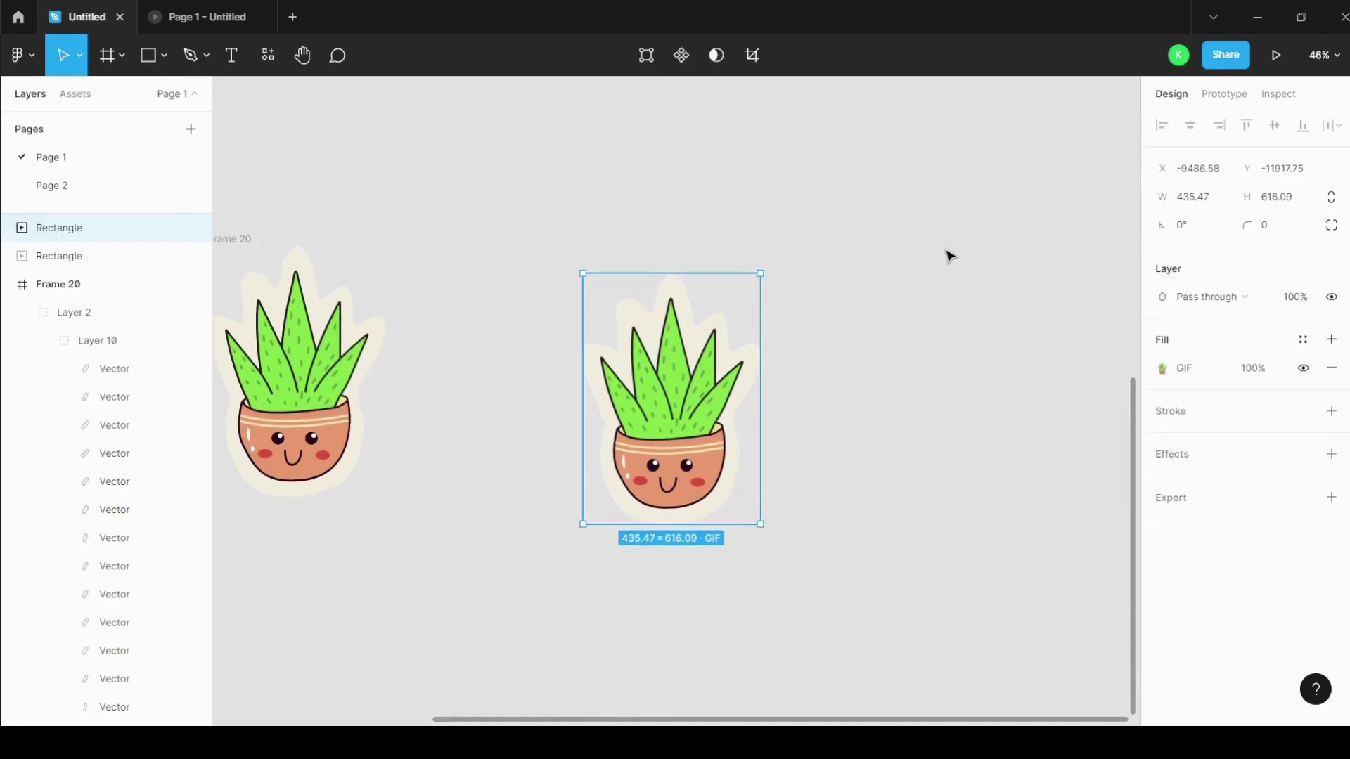
pyautogui.scroll(5, 813, 452)
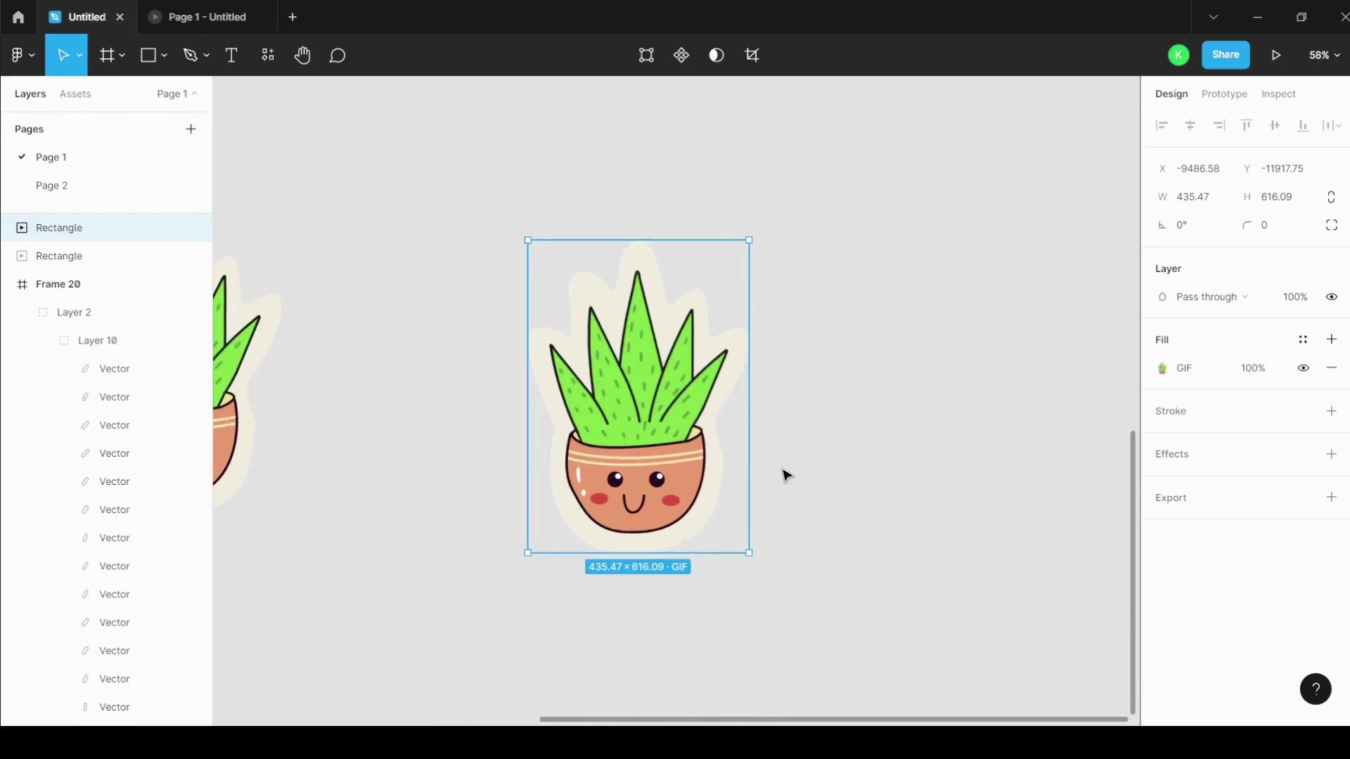
pyautogui.scroll(-5, 703, 444)
pyautogui.moveTo(659, 447); pyautogui.dragTo(615, 416)
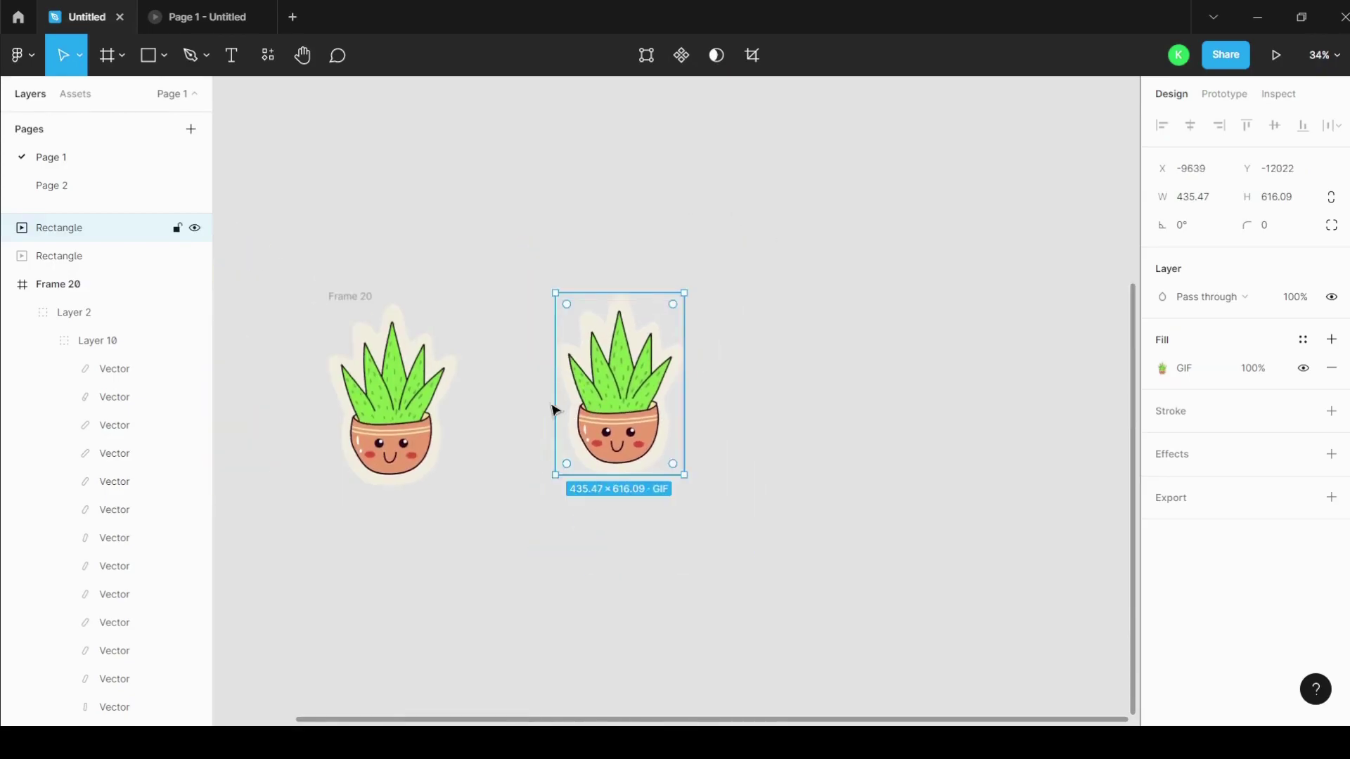
# Step: Compare the inserted GIF rectangle with the original Frame 20 and examine its fill type
pyautogui.click(376, 302)
pyautogui.click(615, 385)
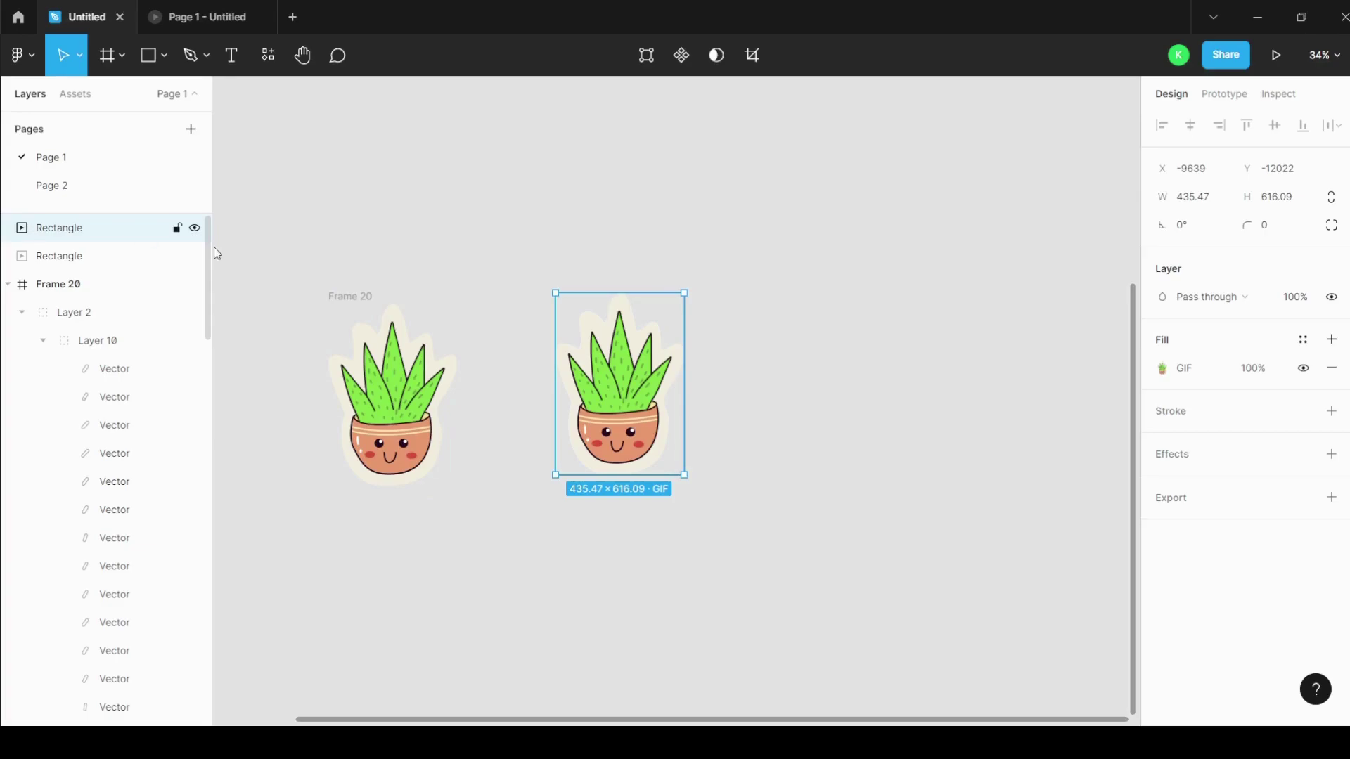
pyautogui.scroll(5, 687, 392)
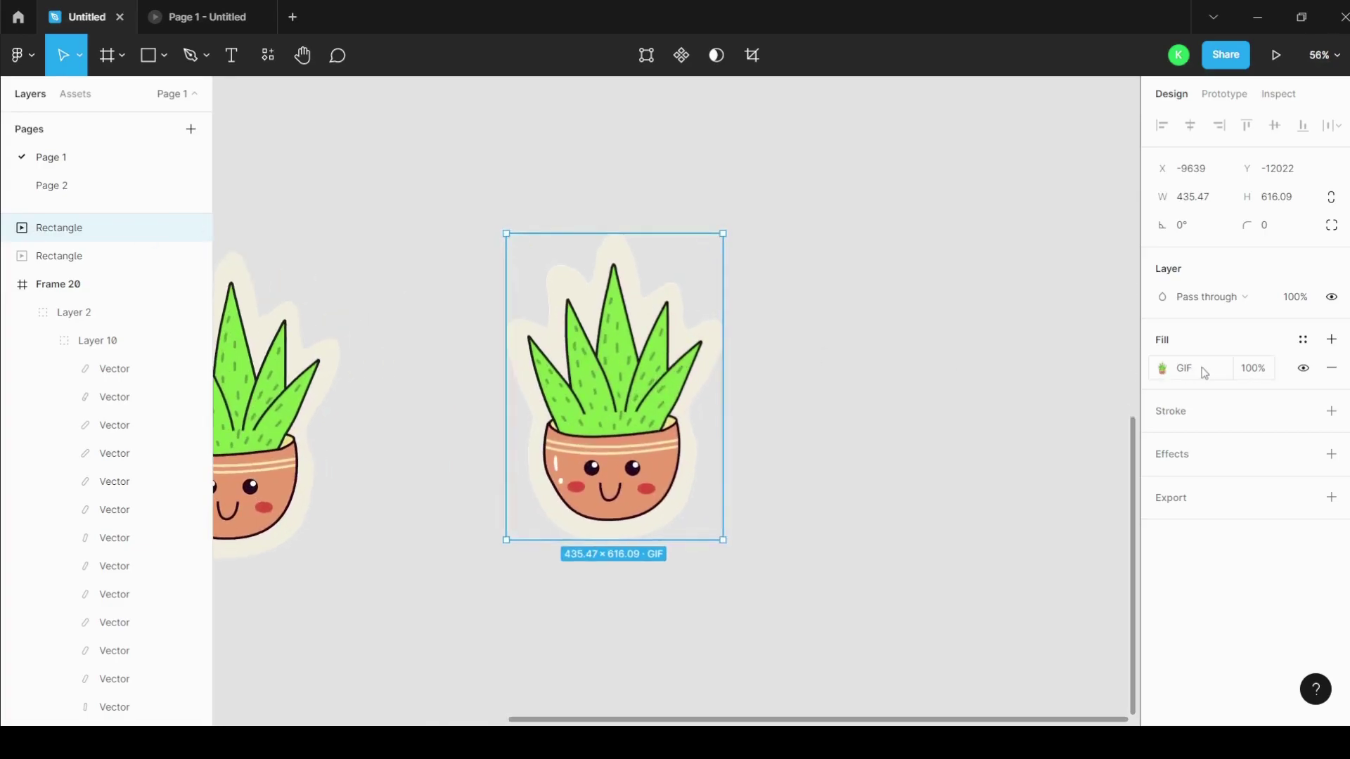
pyautogui.scroll(1, 629, 295)
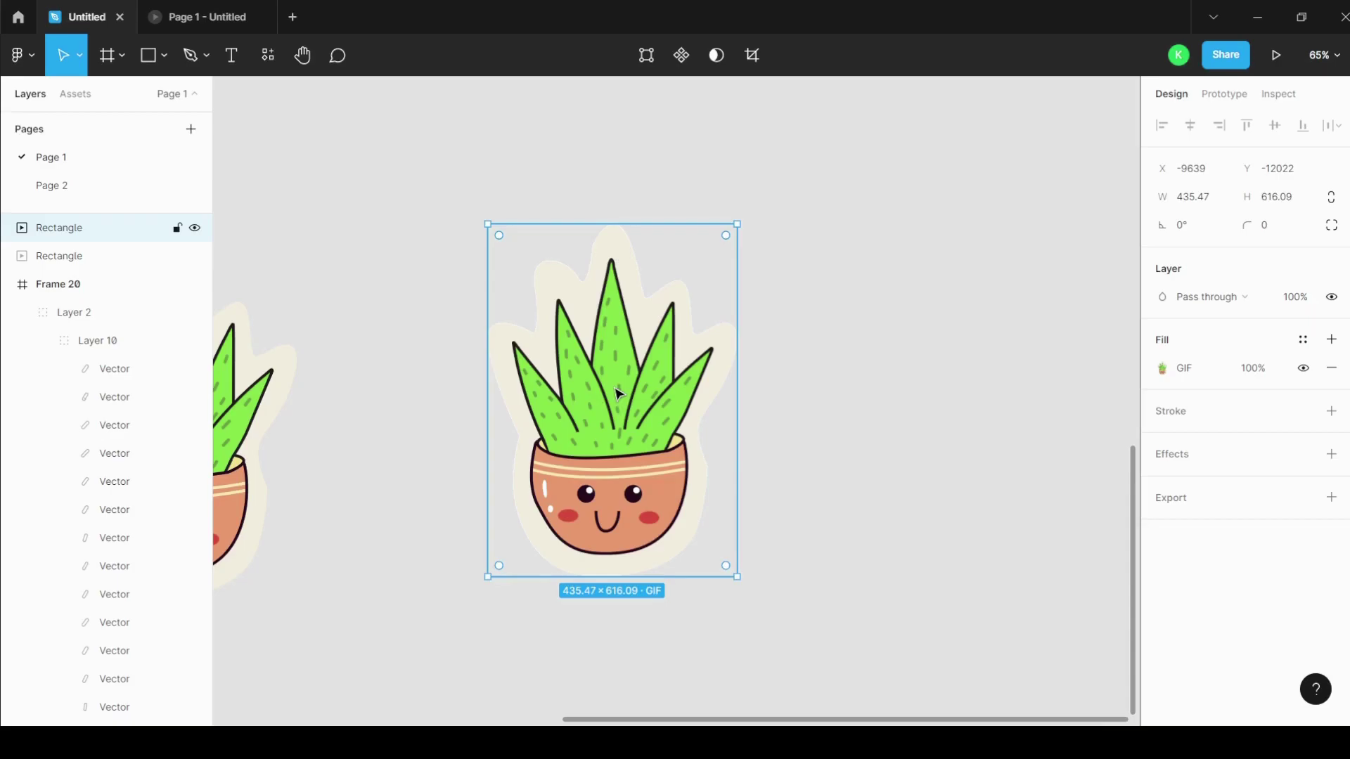
pyautogui.scroll(-5, 373, 287)
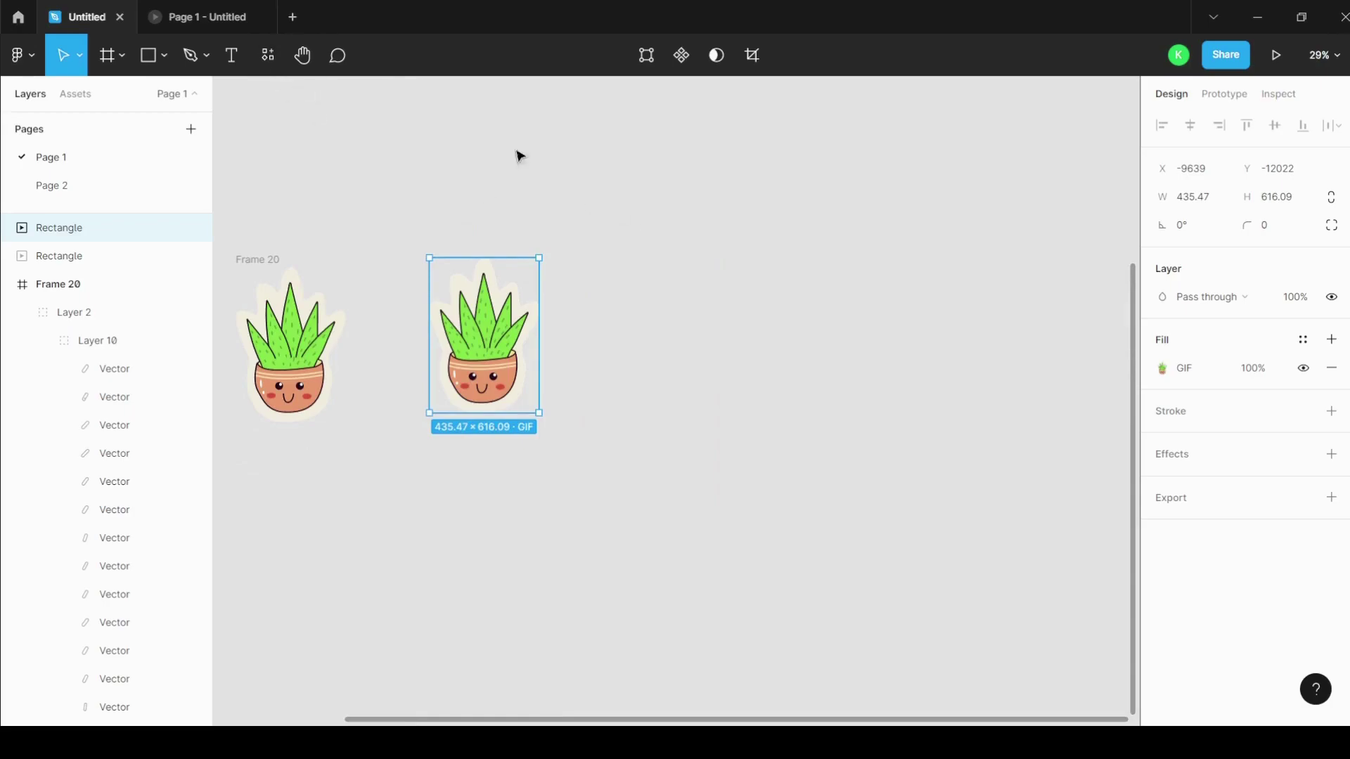
pyautogui.click(333, 185)
pyautogui.click(106, 227)
pyautogui.click(595, 222)
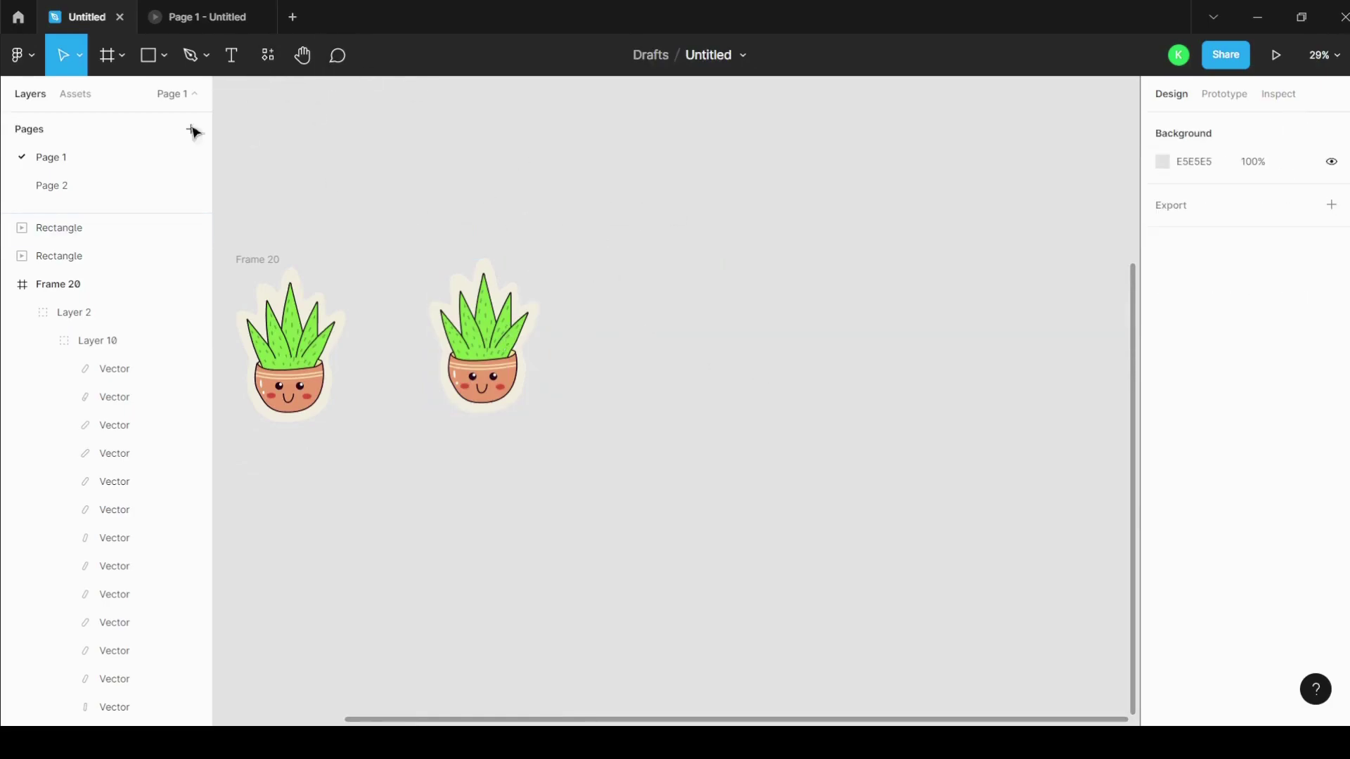
# Step: Add an iPhone 13 Pro Max frame to the canvas and place it beside the plant GIF
pyautogui.click(112, 65)
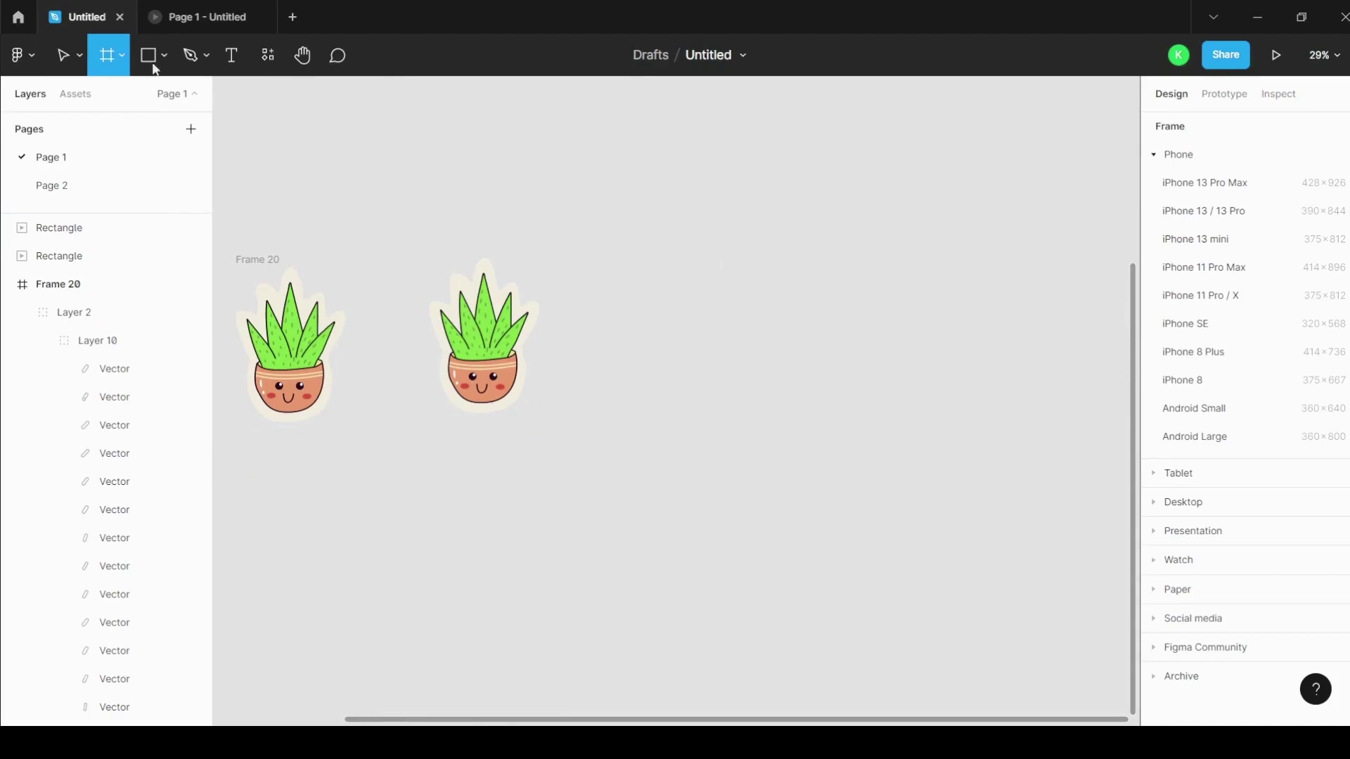
pyautogui.click(1204, 182)
pyautogui.click(752, 360)
pyautogui.scroll(3, 706, 337)
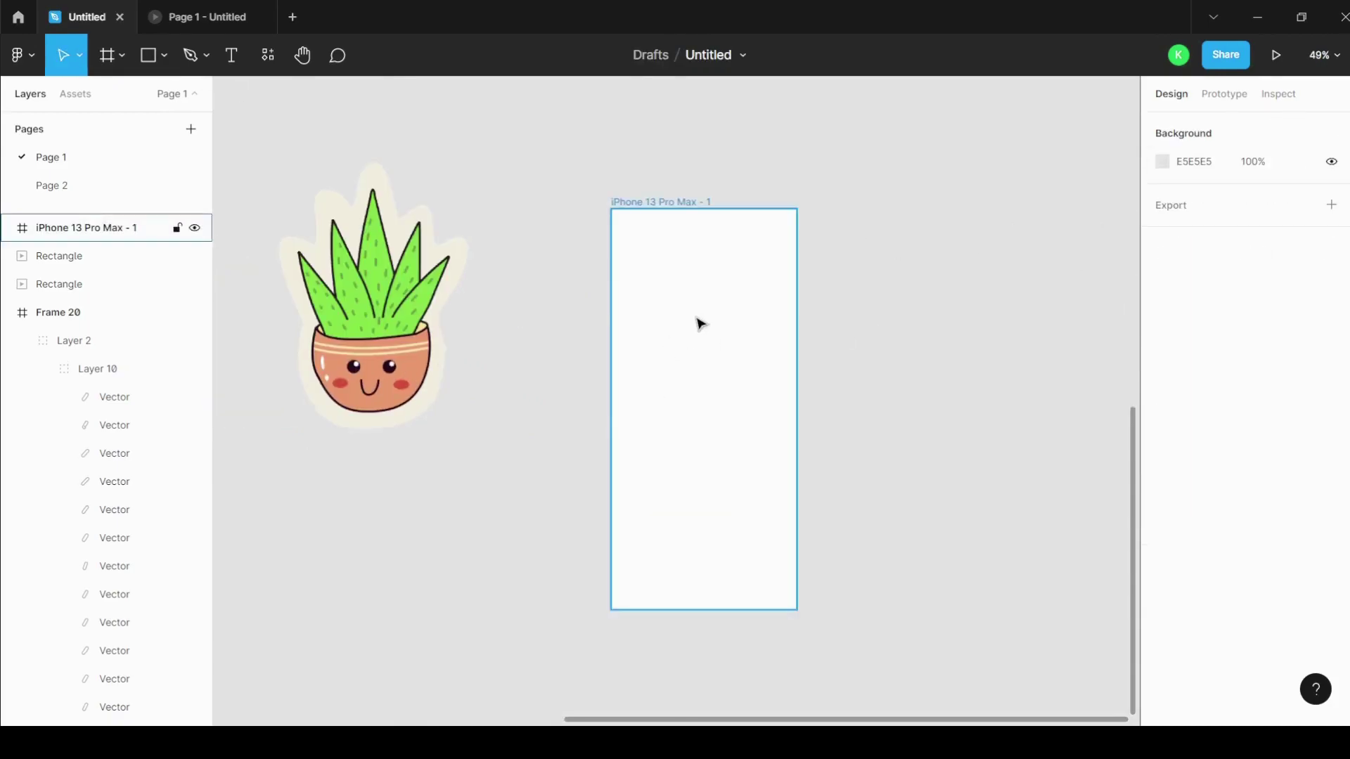
pyautogui.moveTo(701, 324); pyautogui.dragTo(663, 286)
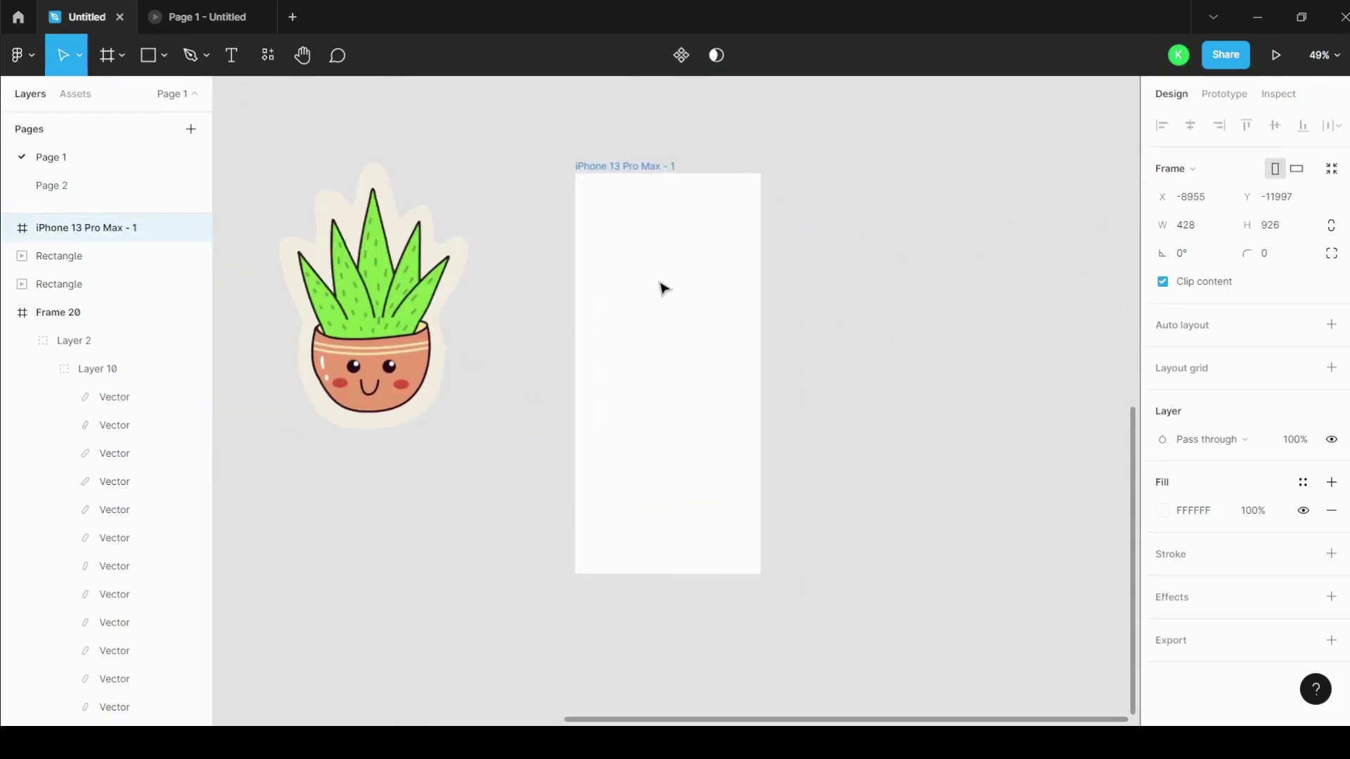
pyautogui.click(903, 227)
# Step: Place the plant GIF in the phone frame, scaled down to about 309 × 437 and centred in its upper half
pyautogui.click(392, 265)
pyautogui.moveTo(391, 265); pyautogui.dragTo(685, 404)
pyautogui.scroll(5, 780, 190)
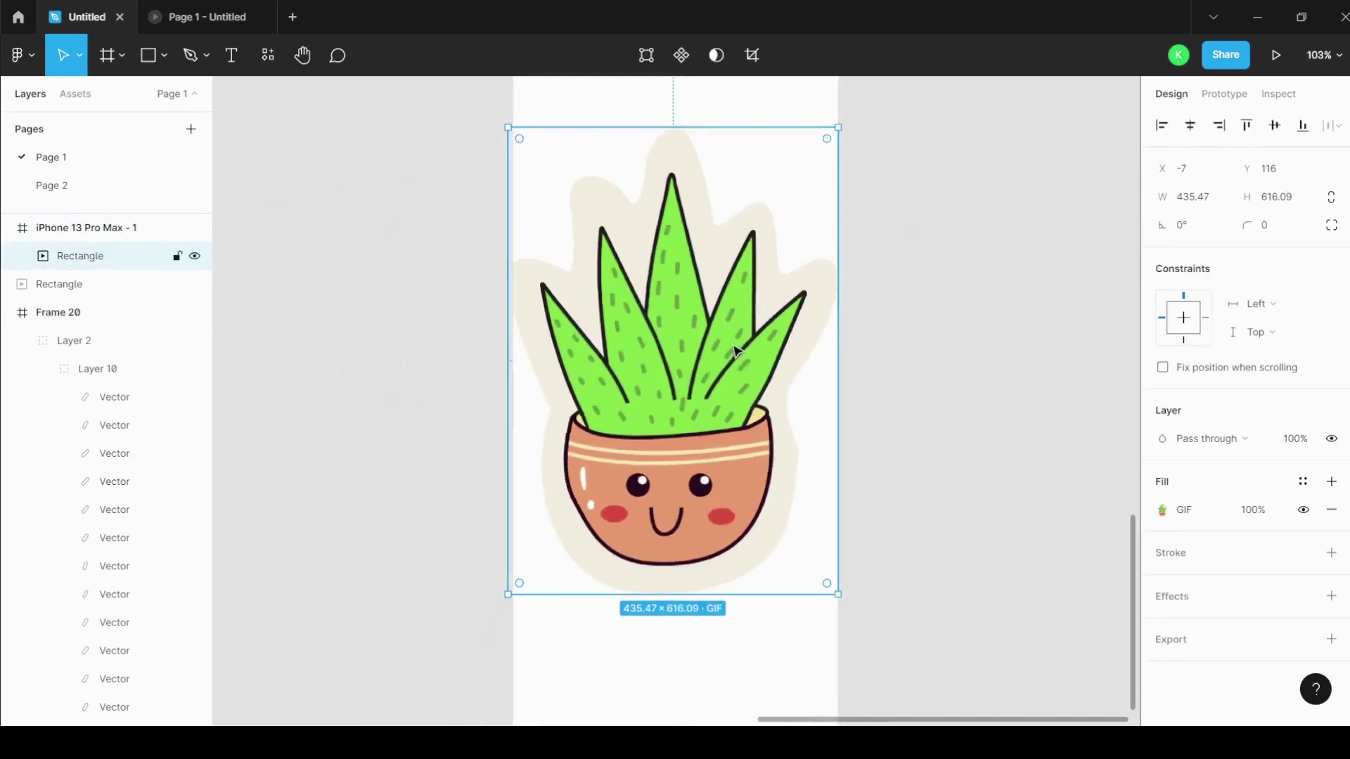
pyautogui.moveTo(838, 128); pyautogui.dragTo(738, 265)
pyautogui.scroll(-2, 572, 582)
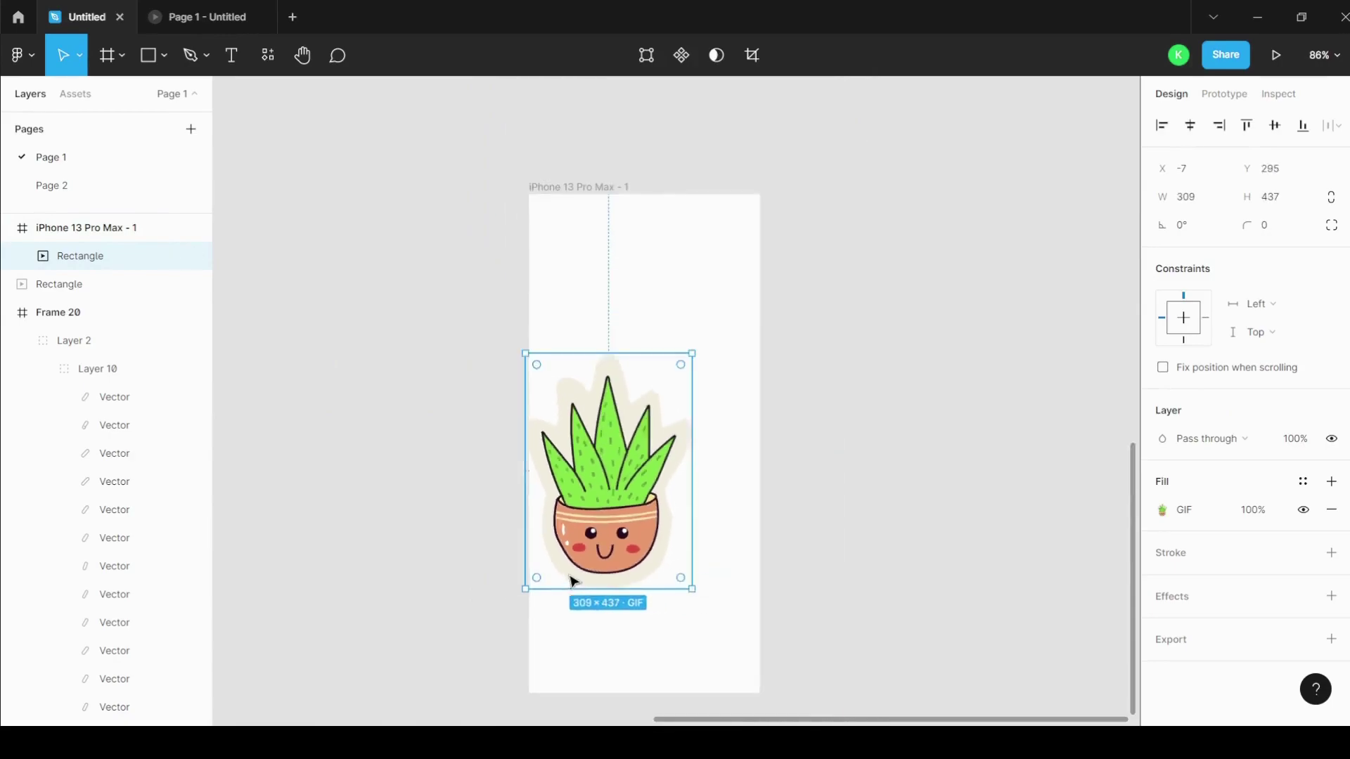
pyautogui.moveTo(573, 582); pyautogui.dragTo(608, 457)
pyautogui.click(868, 395)
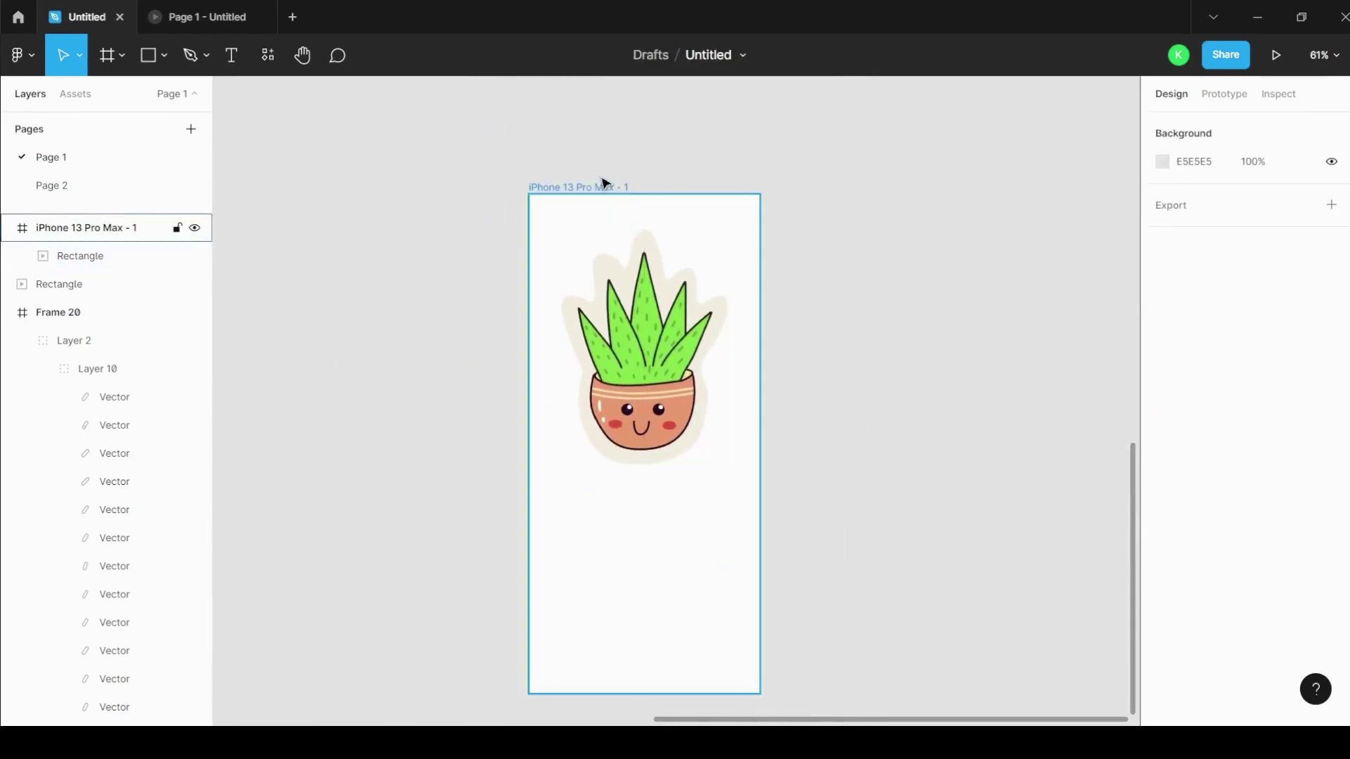
# Step: Present the iPhone 13 Pro Max - 1 frame as a prototype, then close the presentation
pyautogui.click(583, 188)
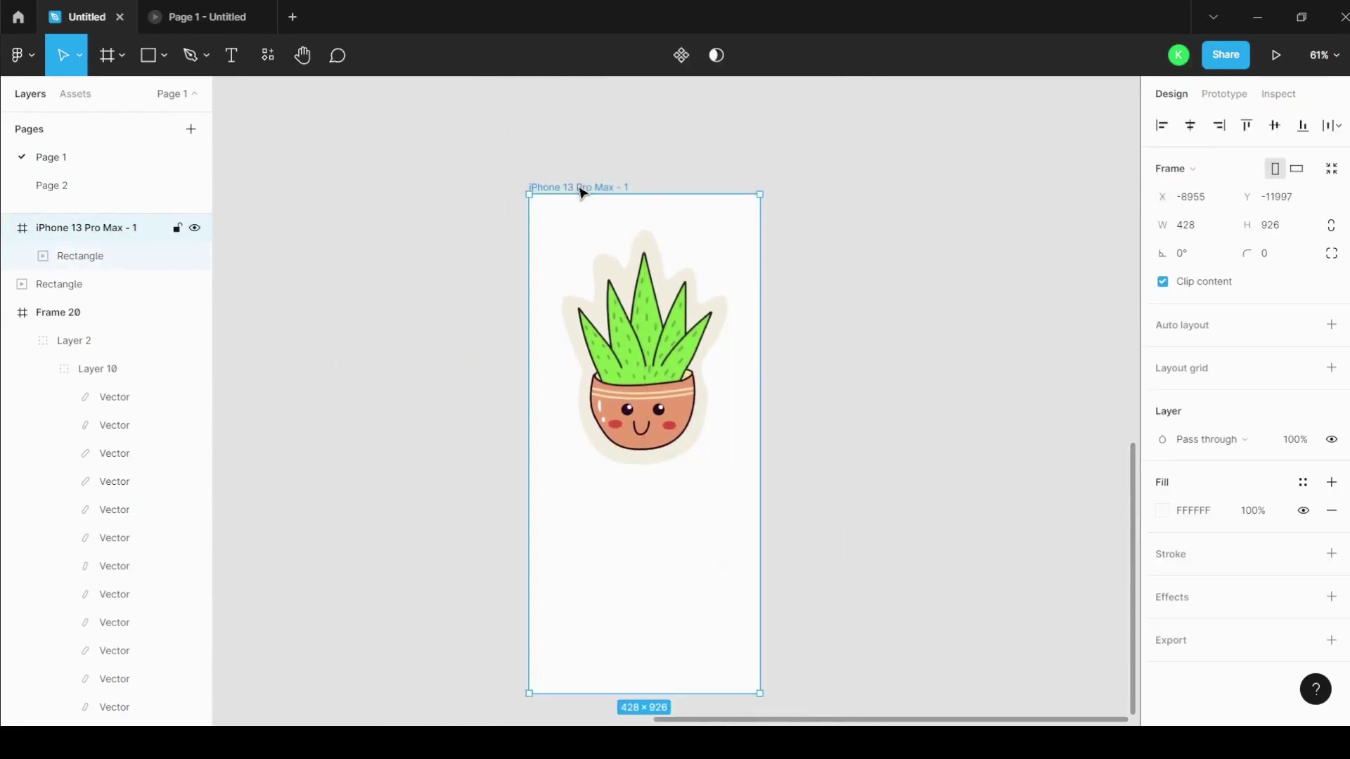
pyautogui.click(1275, 57)
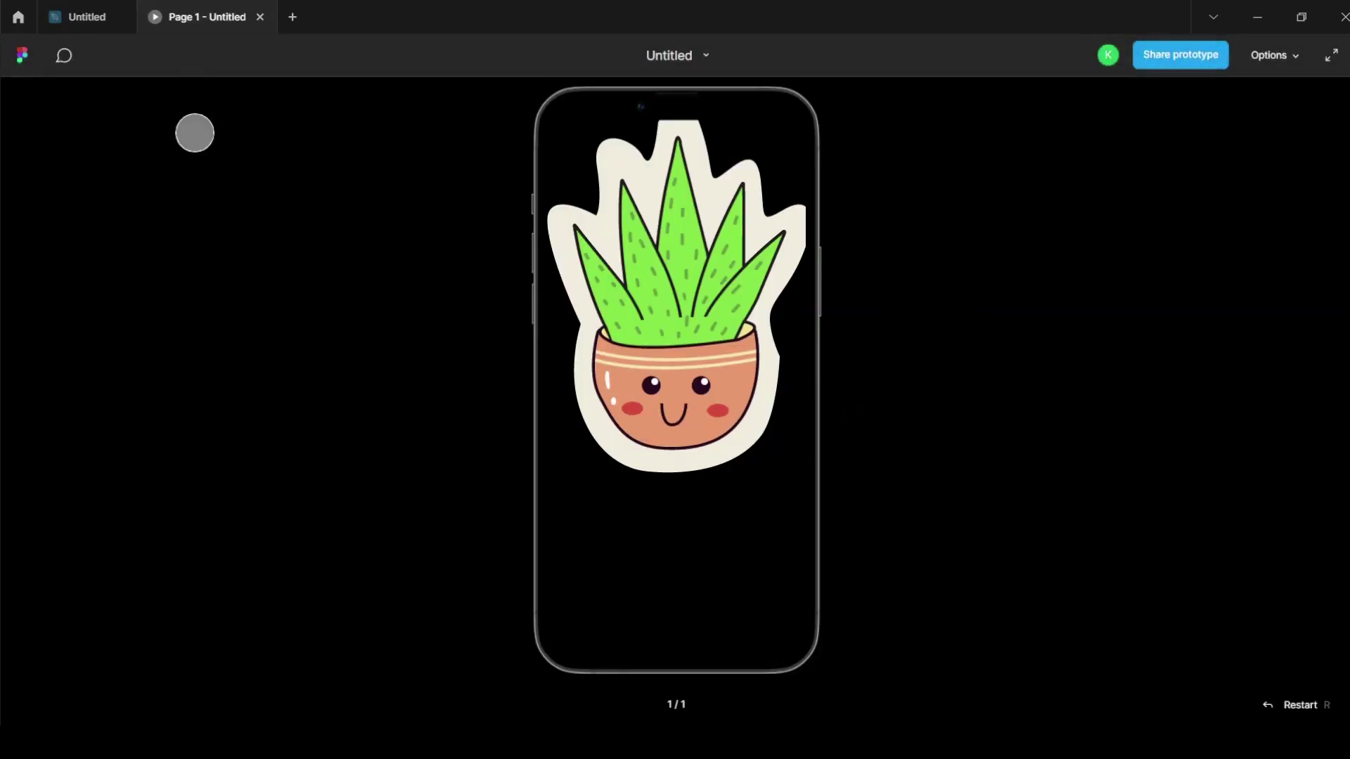
pyautogui.click(260, 18)
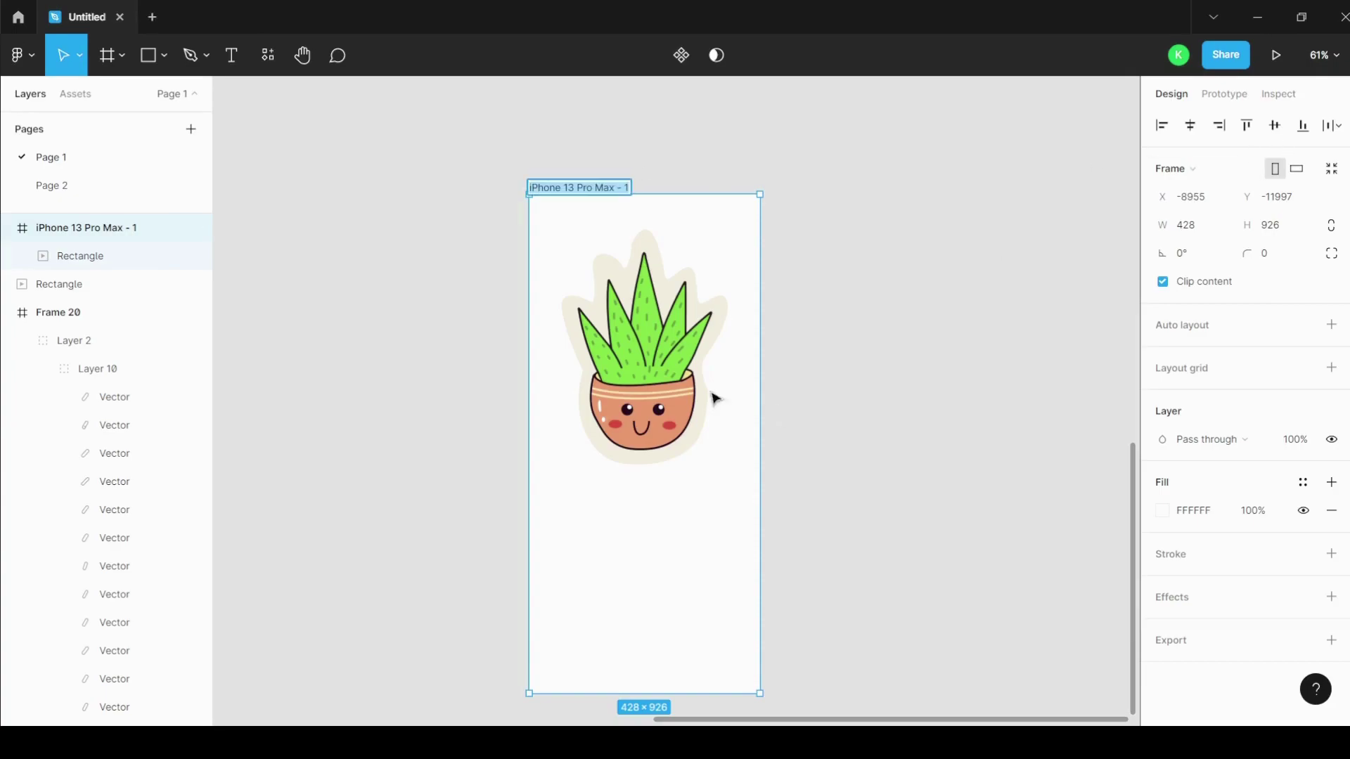
# Step: Move the plant GIF down to about the vertical middle of the phone frame
pyautogui.click(668, 388)
pyautogui.moveTo(667, 388); pyautogui.dragTo(667, 466)
pyautogui.click(776, 306)
# Step: Launch the prototype presentation for the phone frame again and return to the design file
pyautogui.click(599, 217)
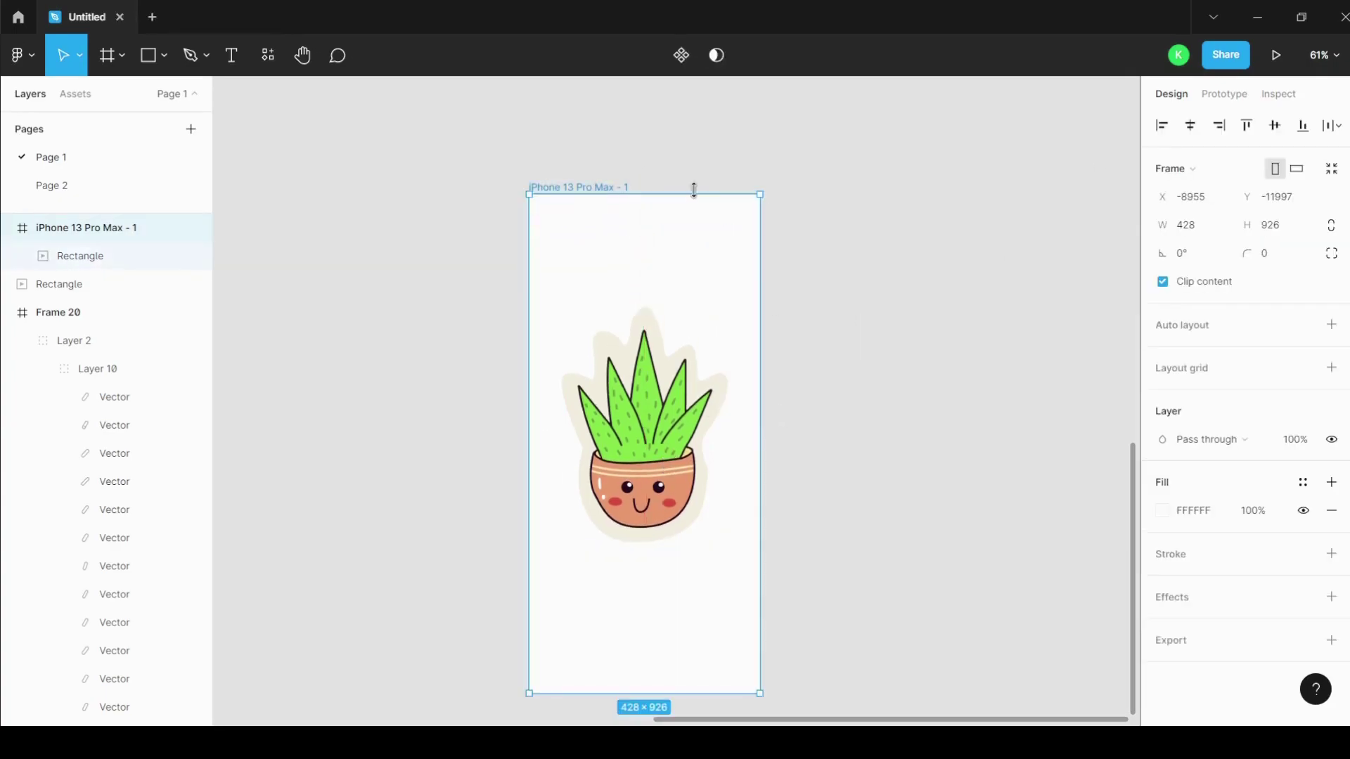
pyautogui.click(1275, 55)
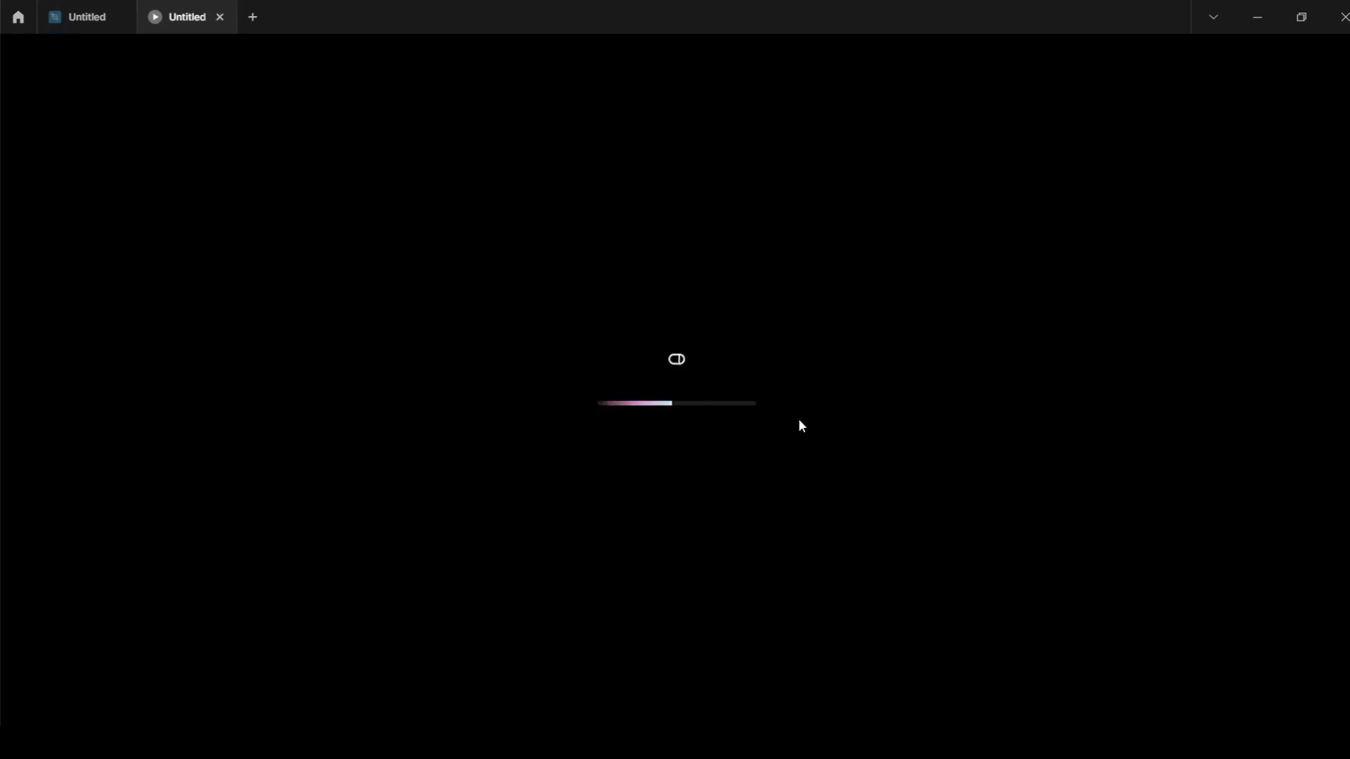
pyautogui.click(81, 17)
# Step: Move the iPhone 13 Pro Max - 1 frame next to Frame 20
pyautogui.scroll(-5, 738, 365)
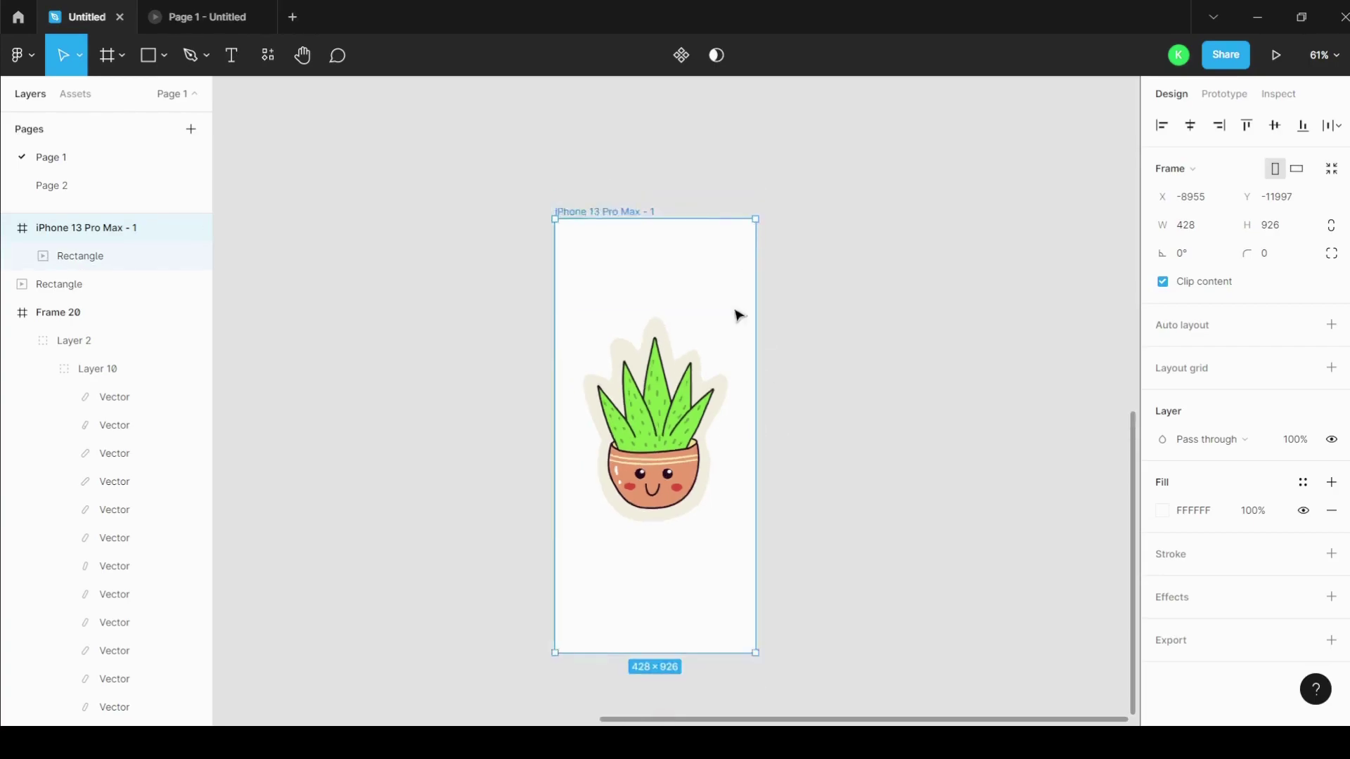
pyautogui.moveTo(701, 299); pyautogui.dragTo(549, 295)
pyautogui.scroll(1, 611, 352)
pyautogui.click(628, 380)
pyautogui.scroll(3, 628, 380)
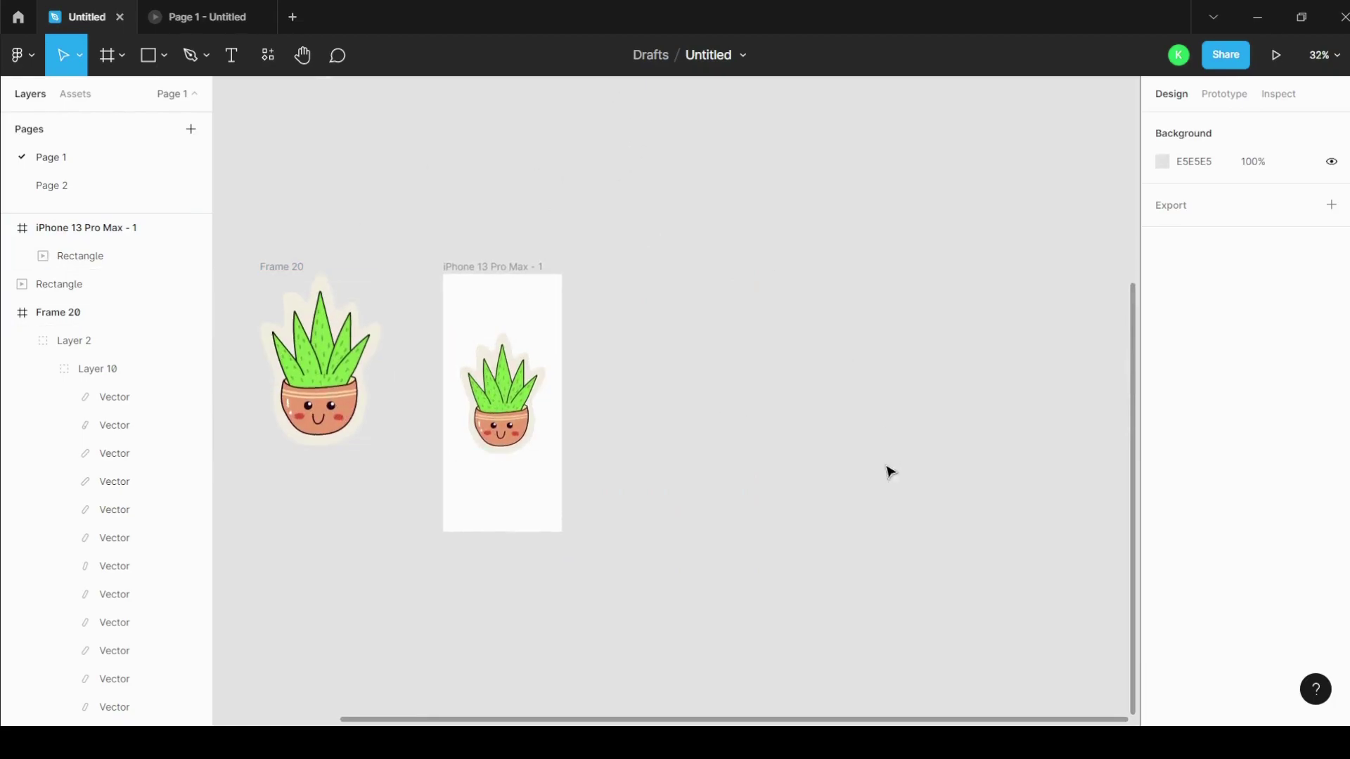
# Step: Watch the plant animation in the running phone prototype and return to the design file
pyautogui.click(243, 21)
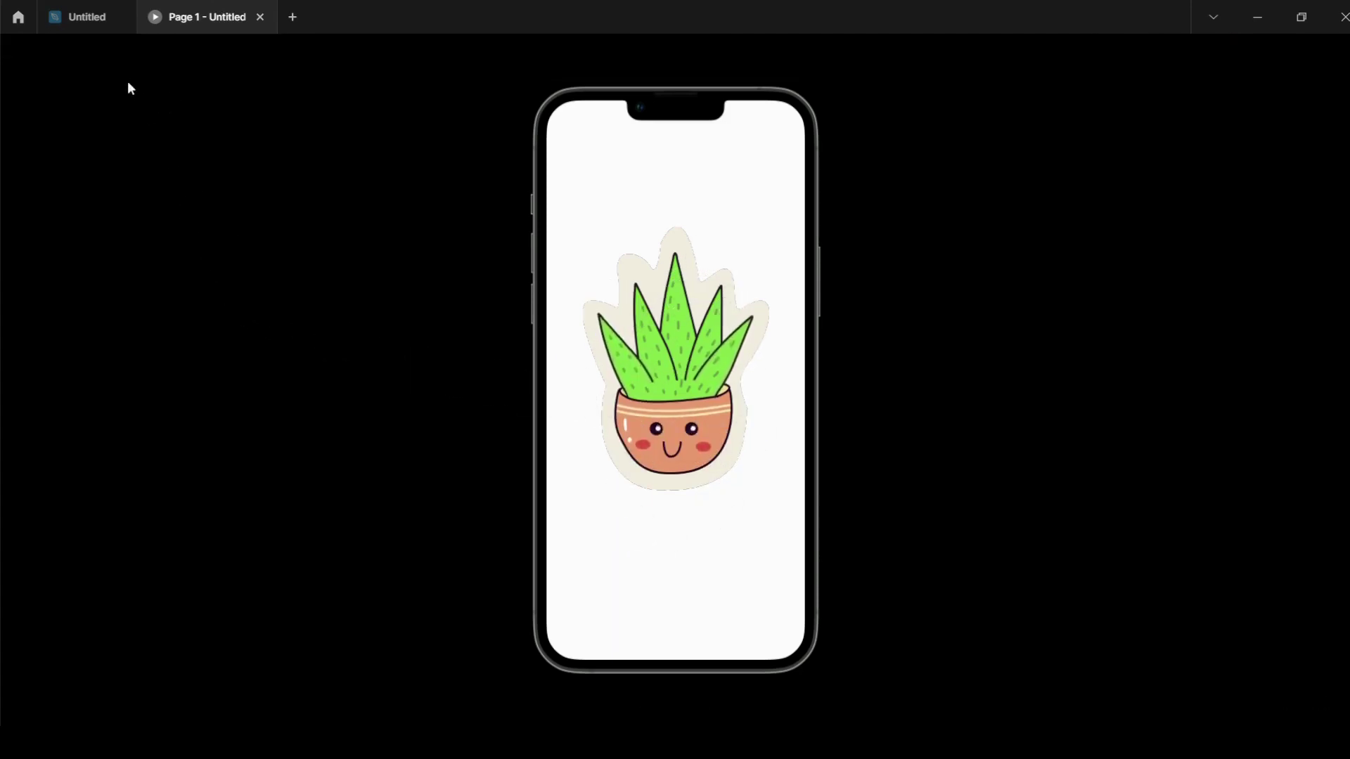
pyautogui.click(91, 17)
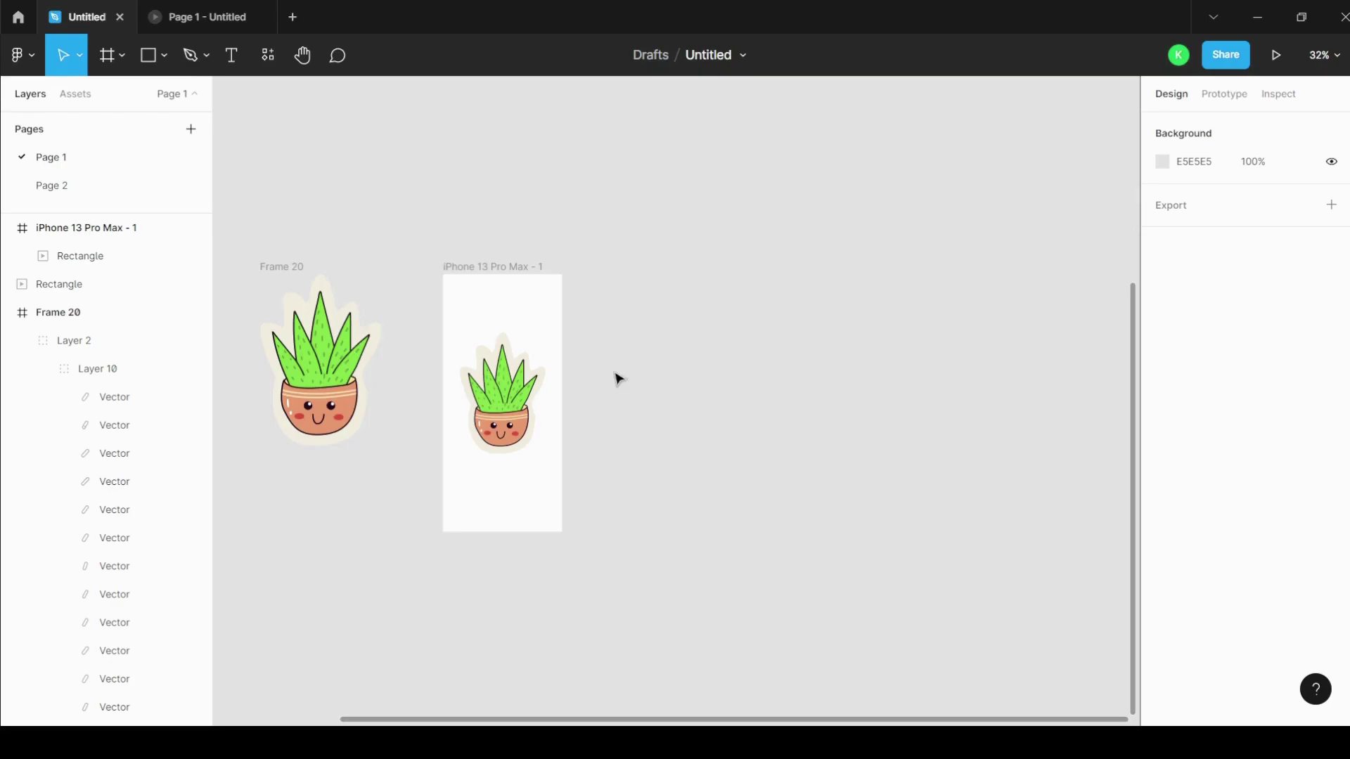
pyautogui.scroll(-3, 808, 380)
pyautogui.scroll(5, 675, 394)
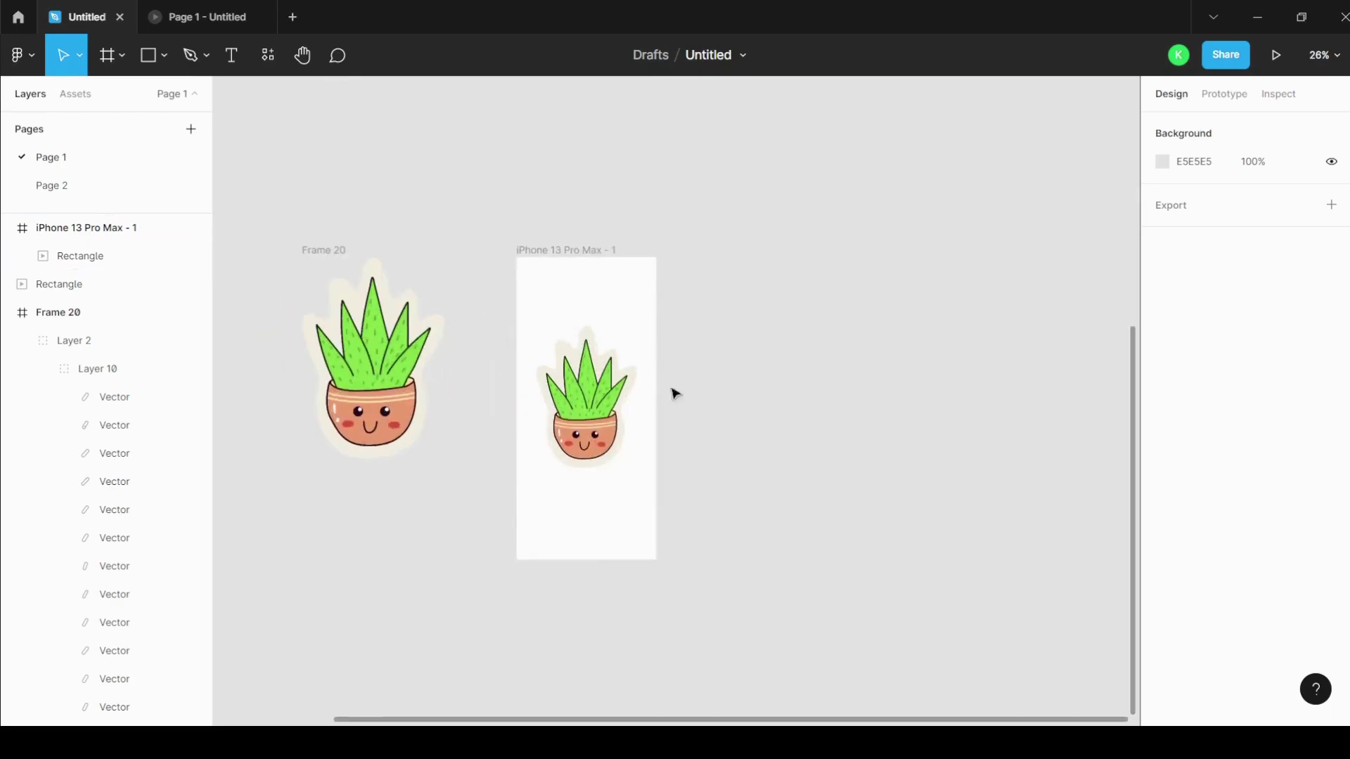
pyautogui.scroll(2, 521, 395)
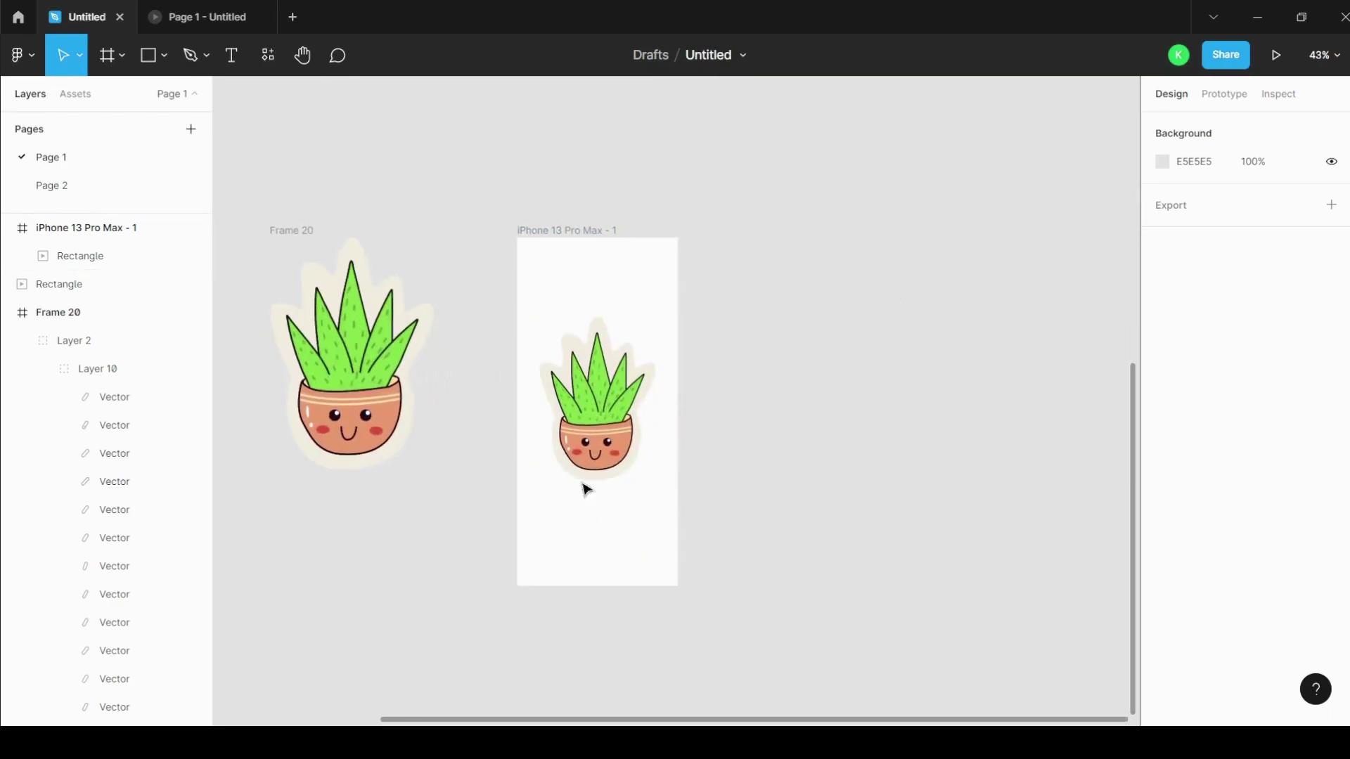
# Step: Search the plugins for "export gif" and run GIF Export's Export GIF command on the plant GIF in the phone frame
pyautogui.click(615, 425)
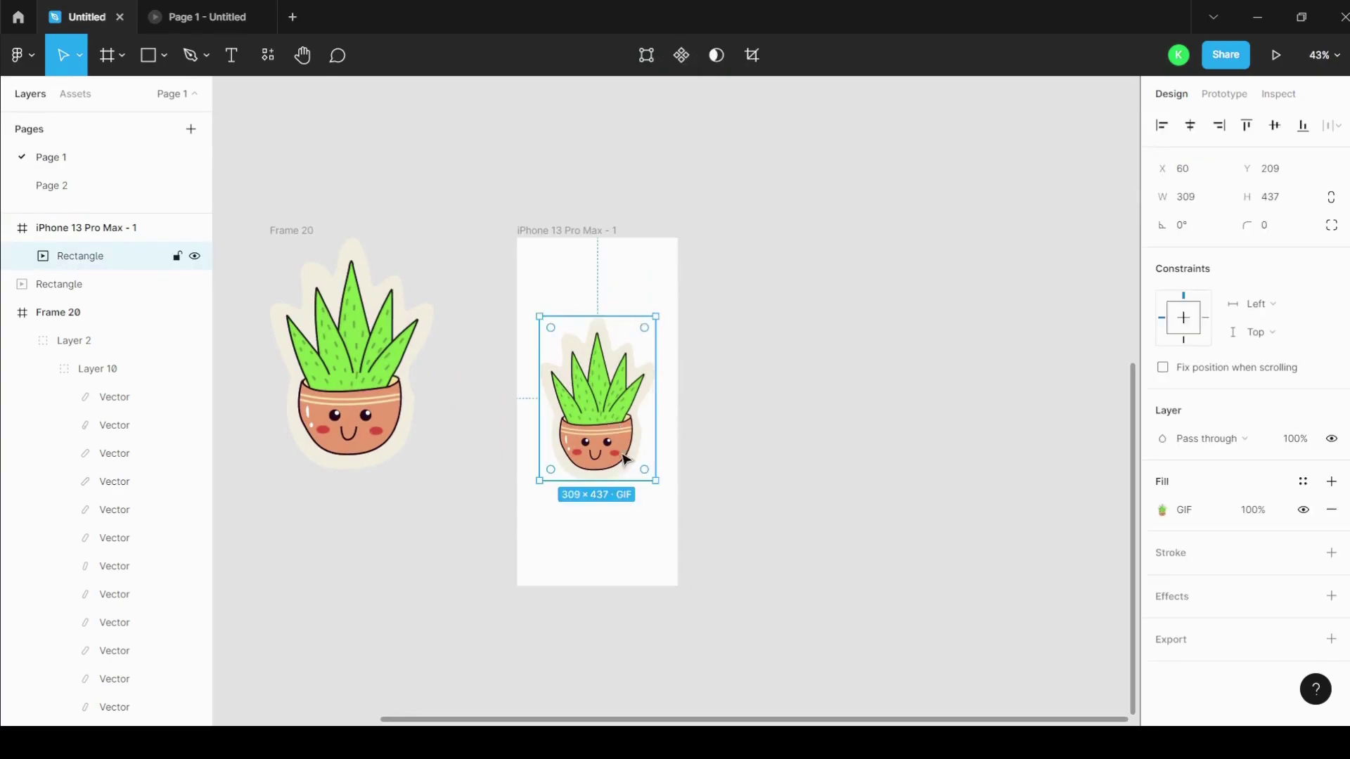
pyautogui.click(266, 56)
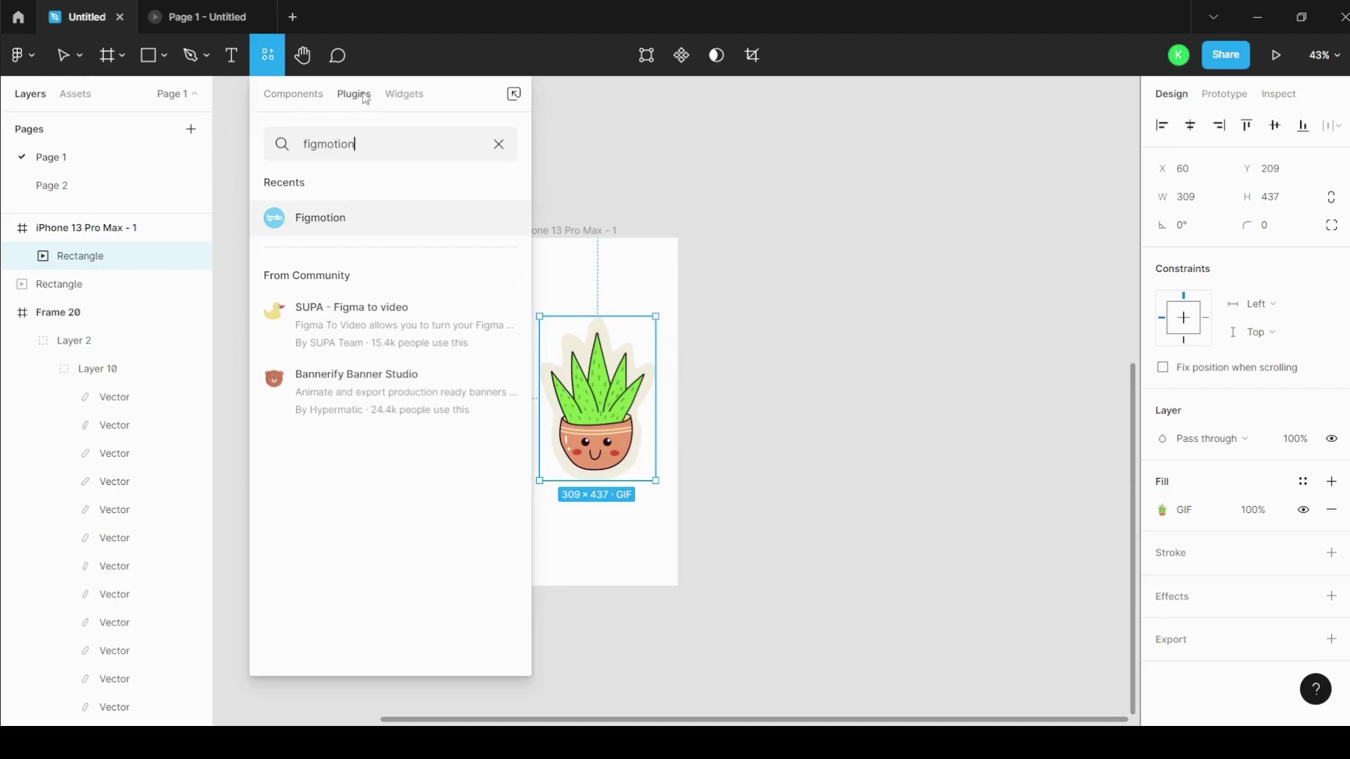
pyautogui.moveTo(356, 145); pyautogui.dragTo(287, 152)
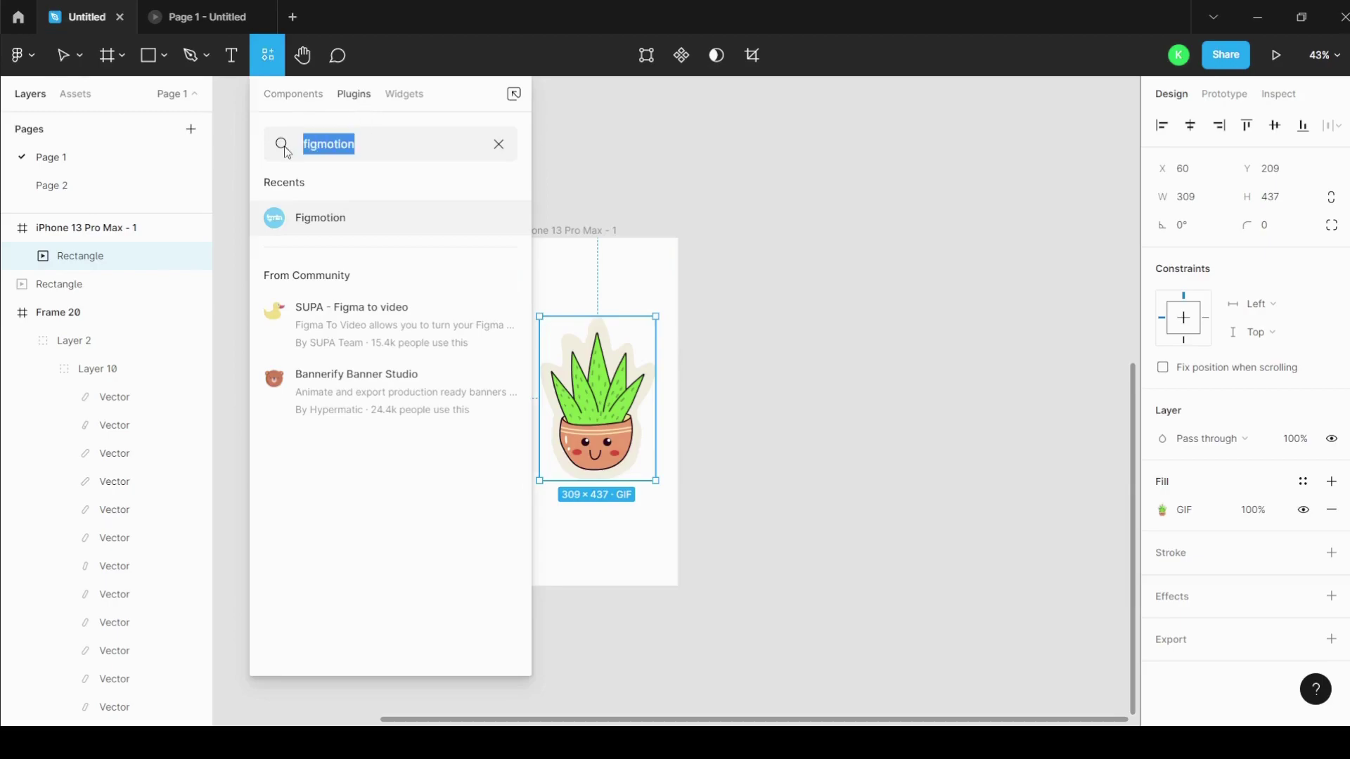
pyautogui.write('export')
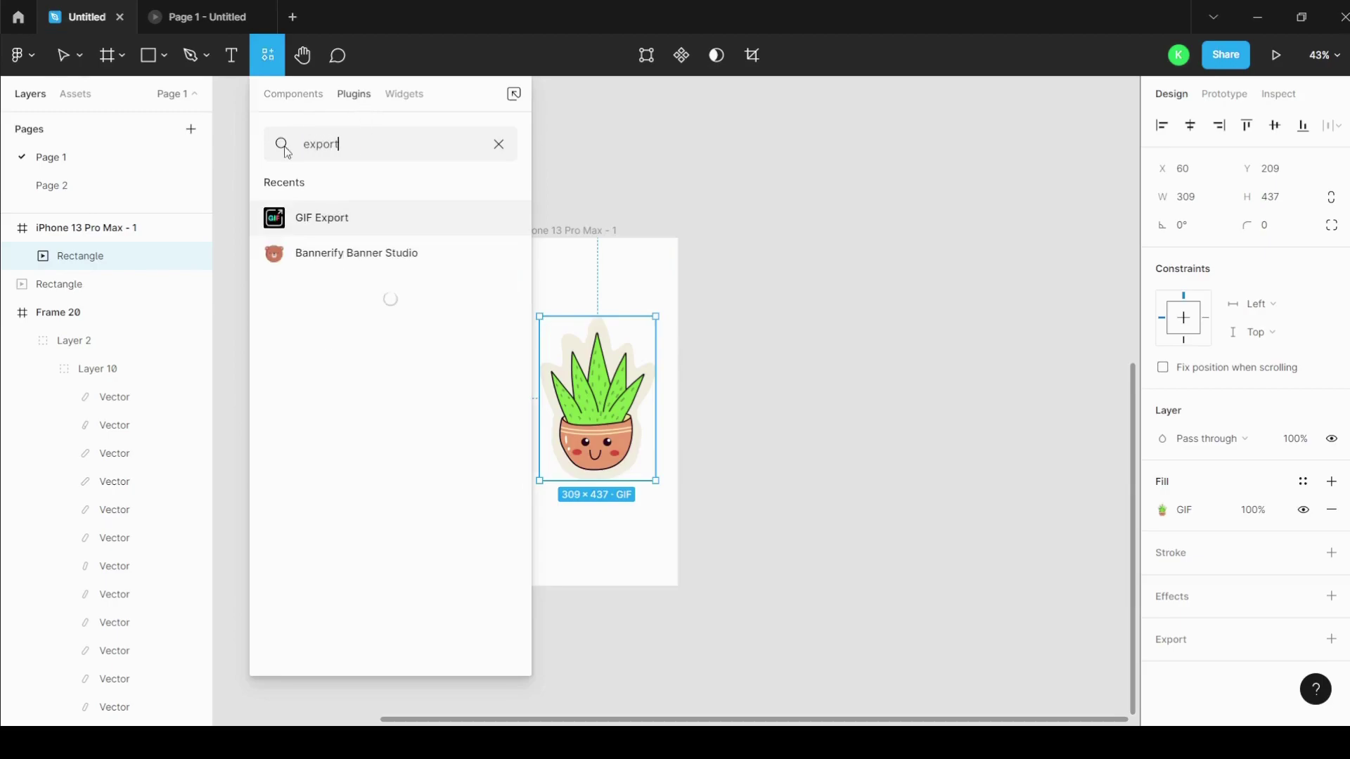
pyautogui.write(' gi')
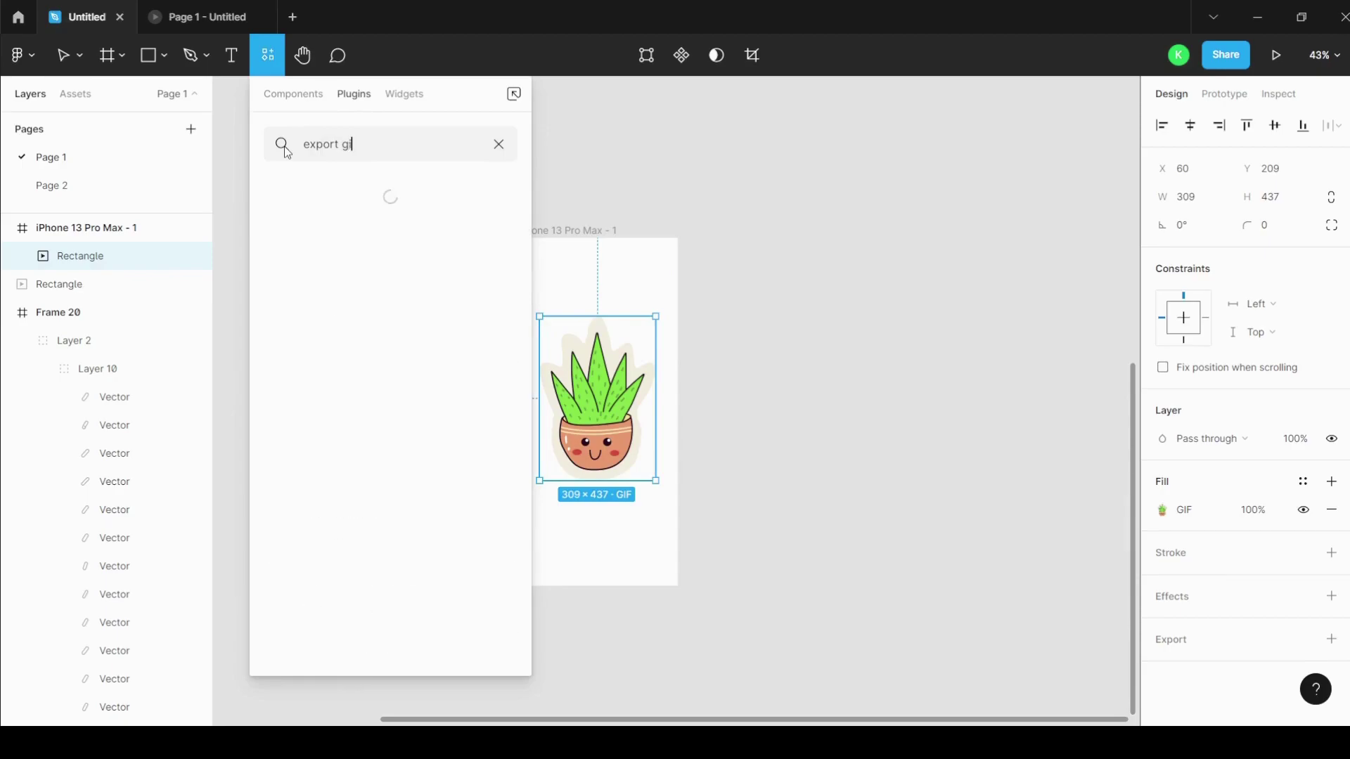
pyautogui.write('f')
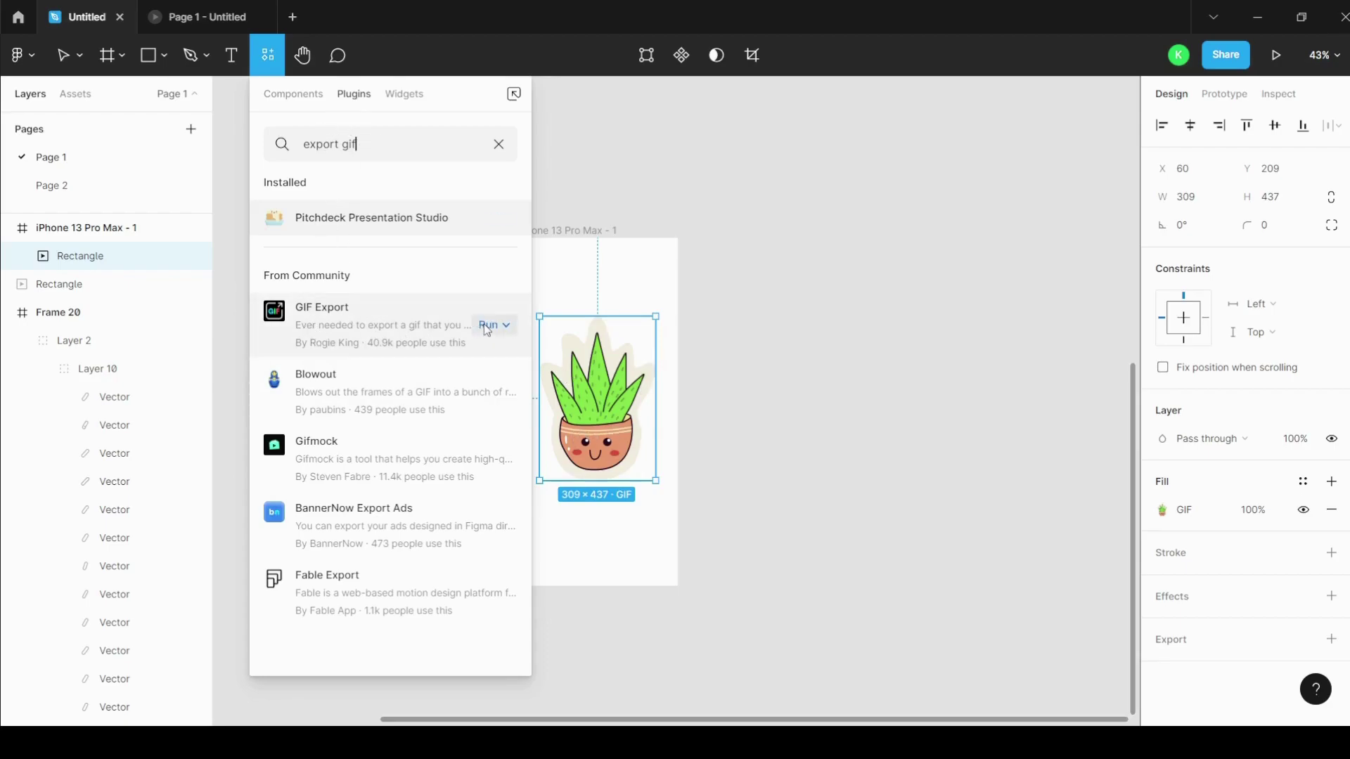
pyautogui.click(486, 329)
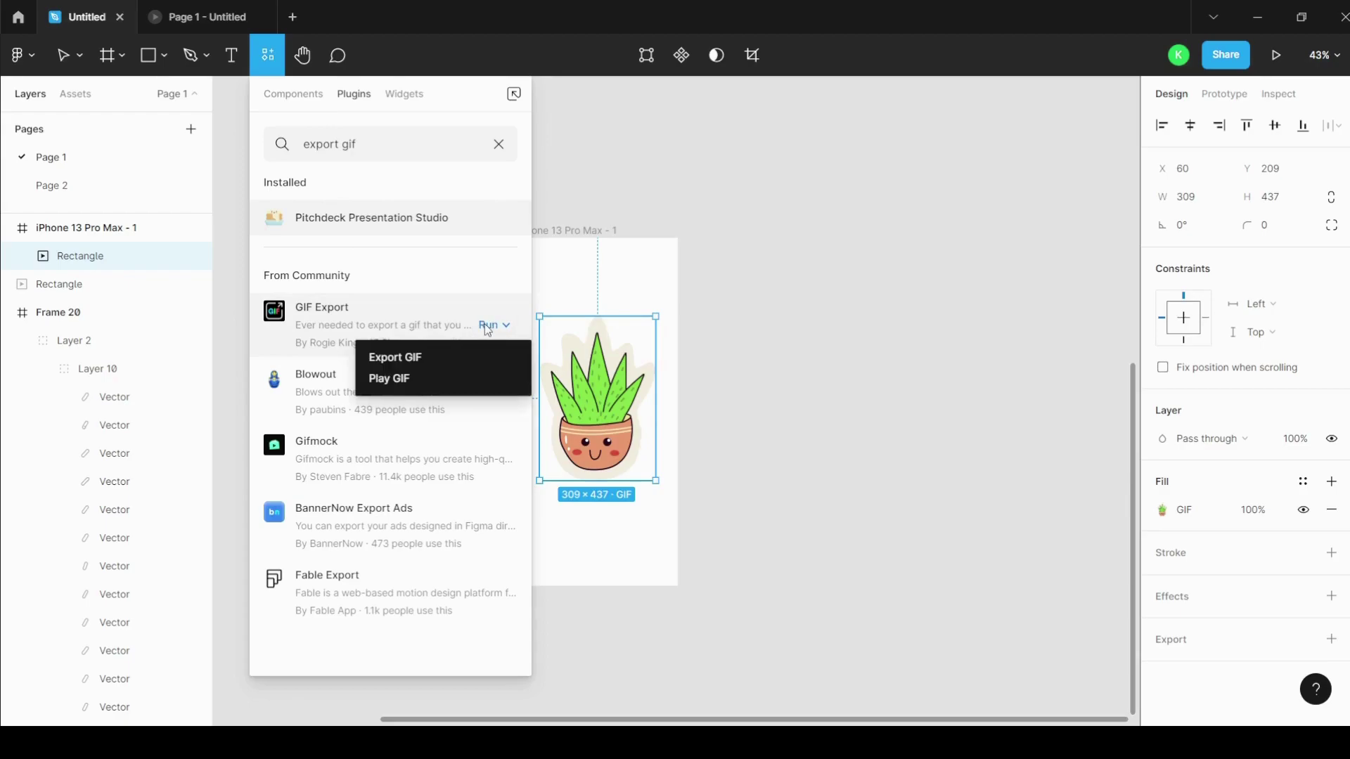
pyautogui.click(432, 364)
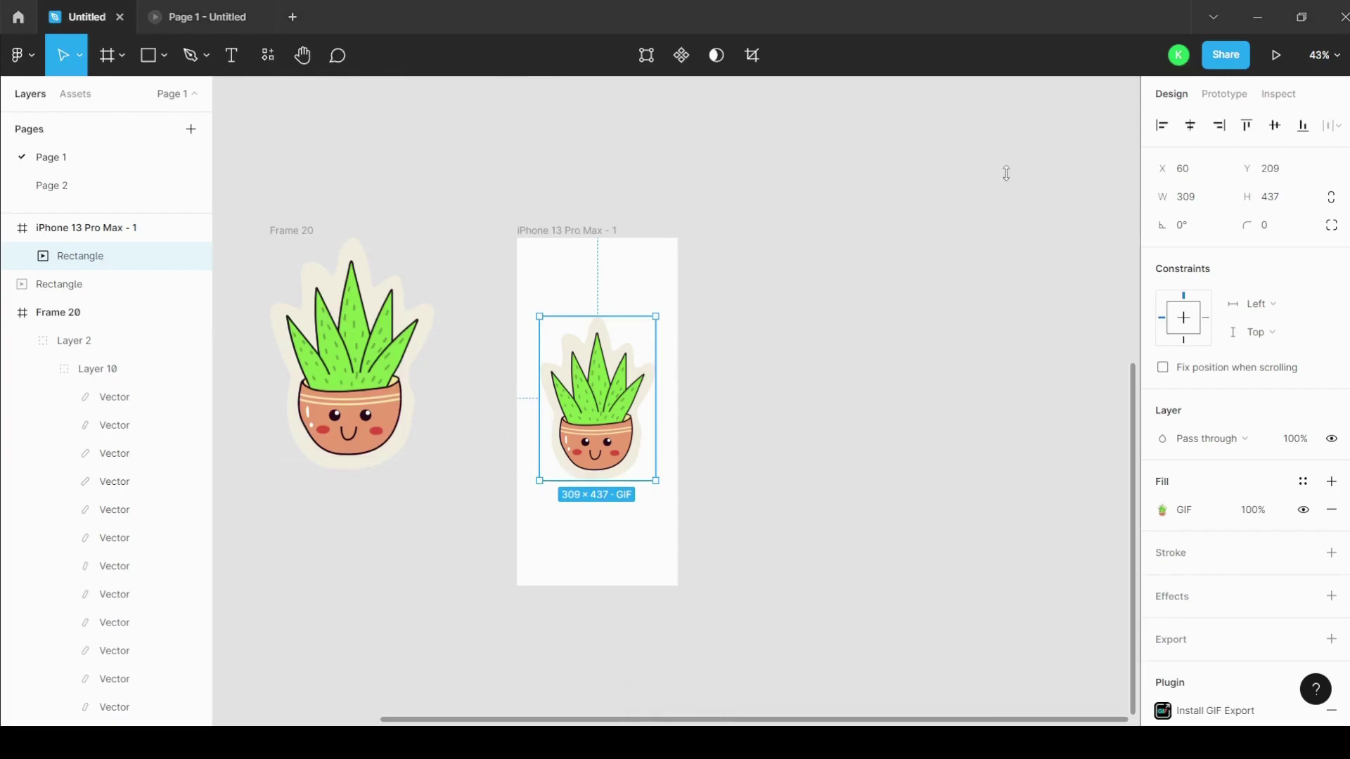
pyautogui.scroll(2, 560, 331)
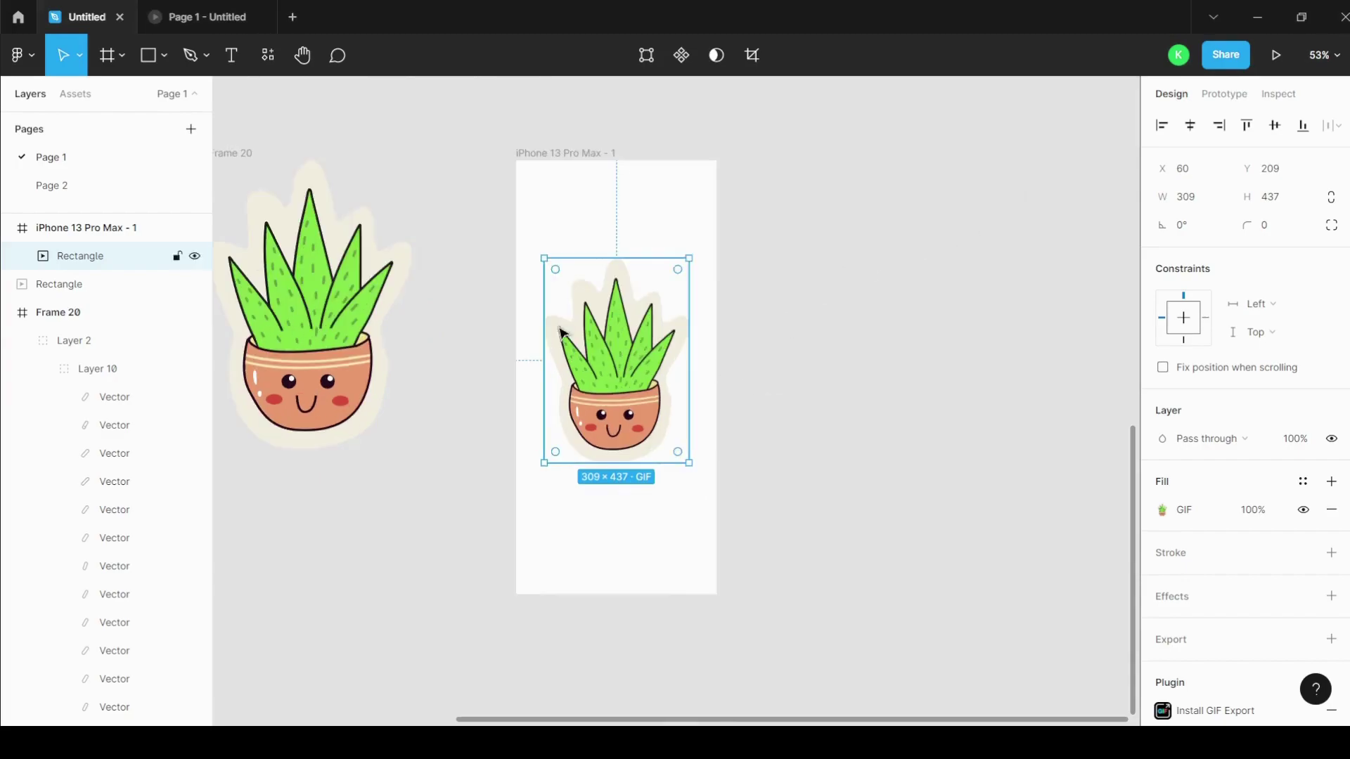
pyautogui.scroll(-2, 723, 482)
pyautogui.scroll(1, 537, 415)
pyautogui.scroll(-1, 551, 410)
pyautogui.scroll(2, 516, 371)
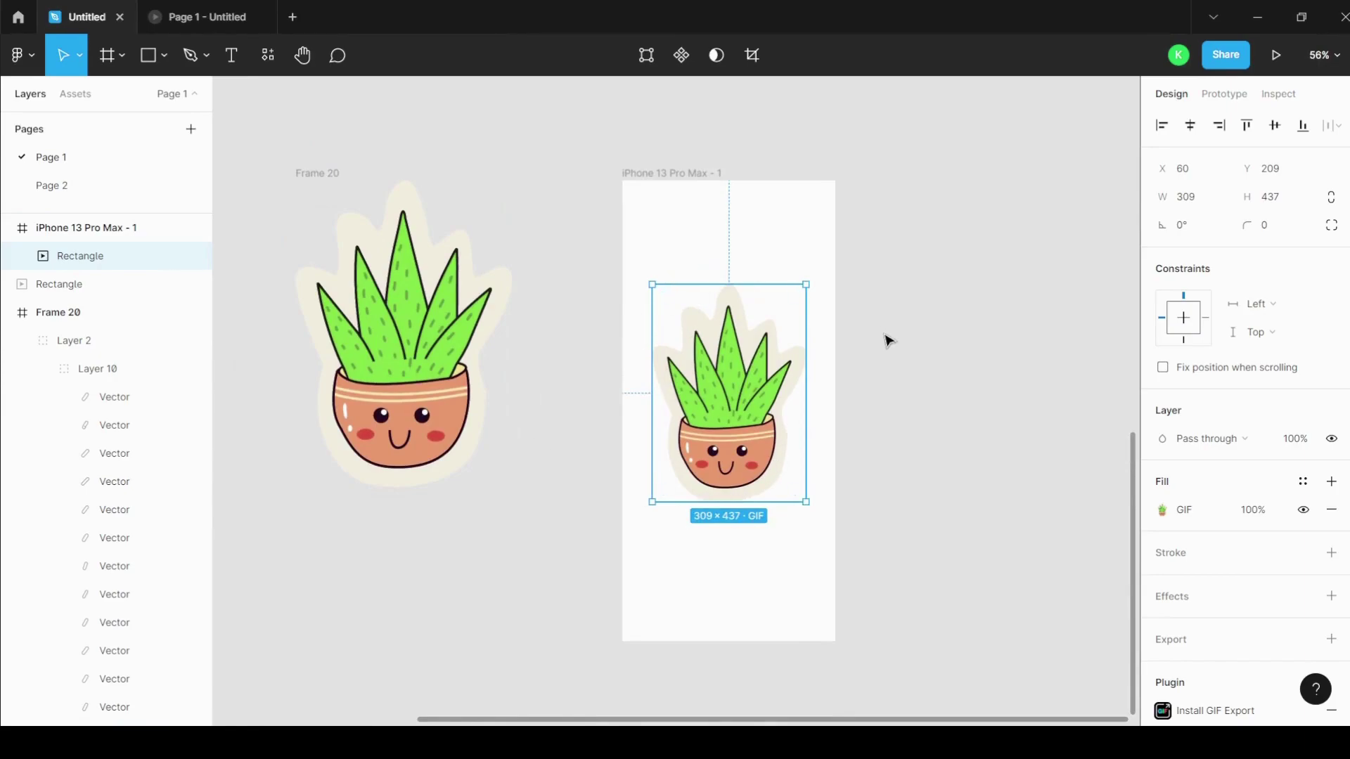
pyautogui.hscroll(-1, 546, 301)
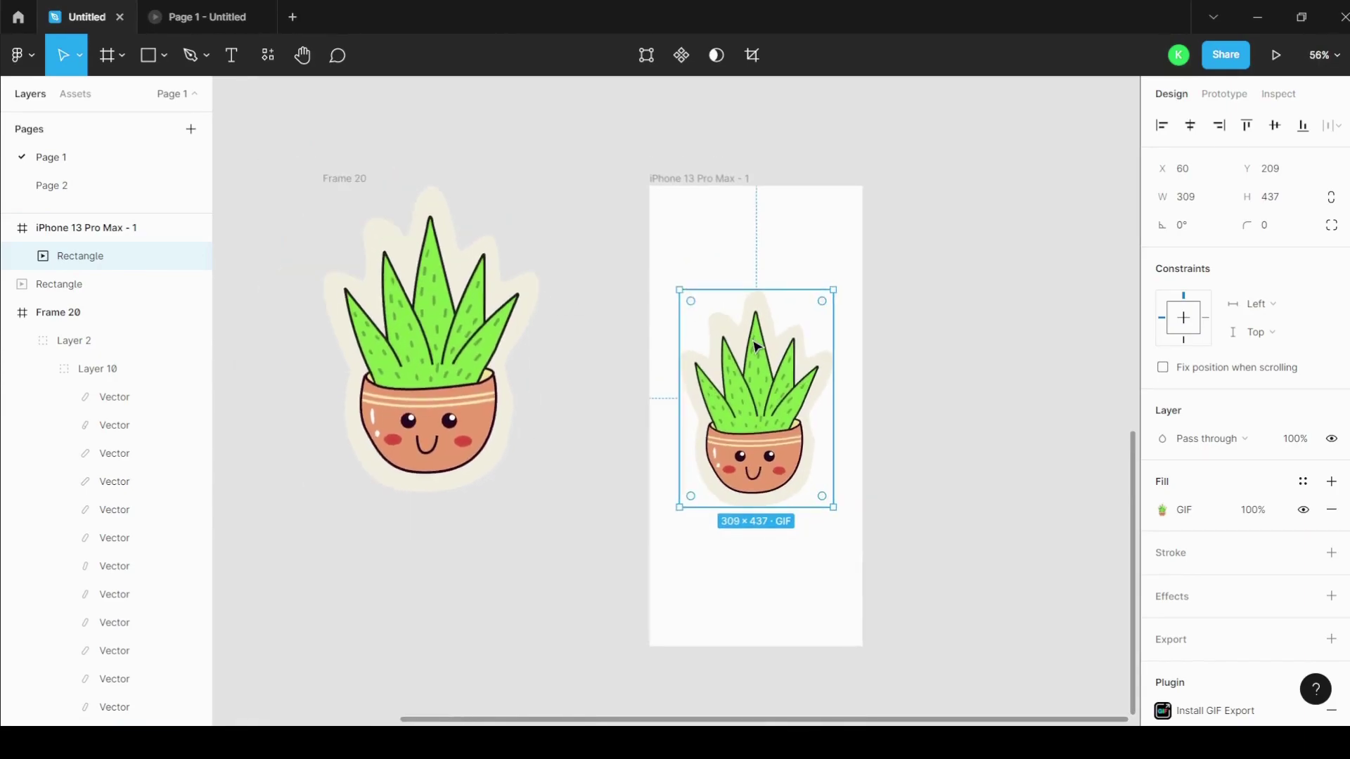